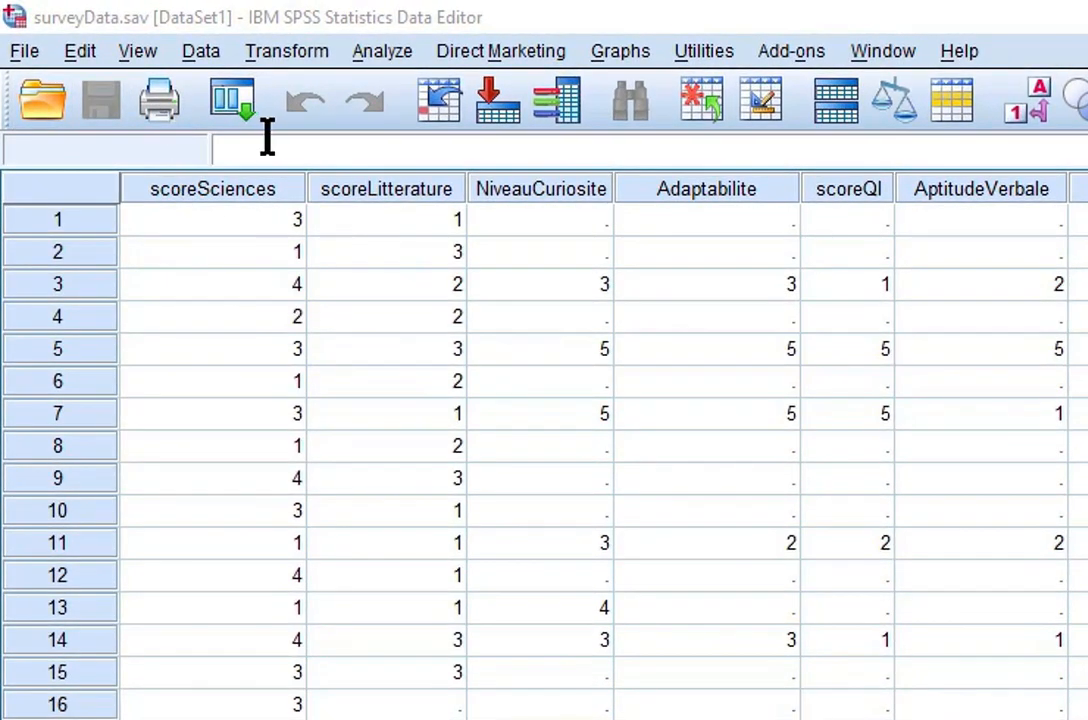
- Review the survey cases and the variable columns from scoreSciences through CapaciteVisuelle
{"action": "scroll", "coordinate": [398, 566], "scroll_direction": "down", "scroll_amount": 20}
{"action": "scroll", "coordinate": [410, 568], "scroll_direction": "down", "scroll_amount": 20}
{"action": "left_click", "coordinate": [250, 189]}
{"action": "left_click", "coordinate": [410, 192]}
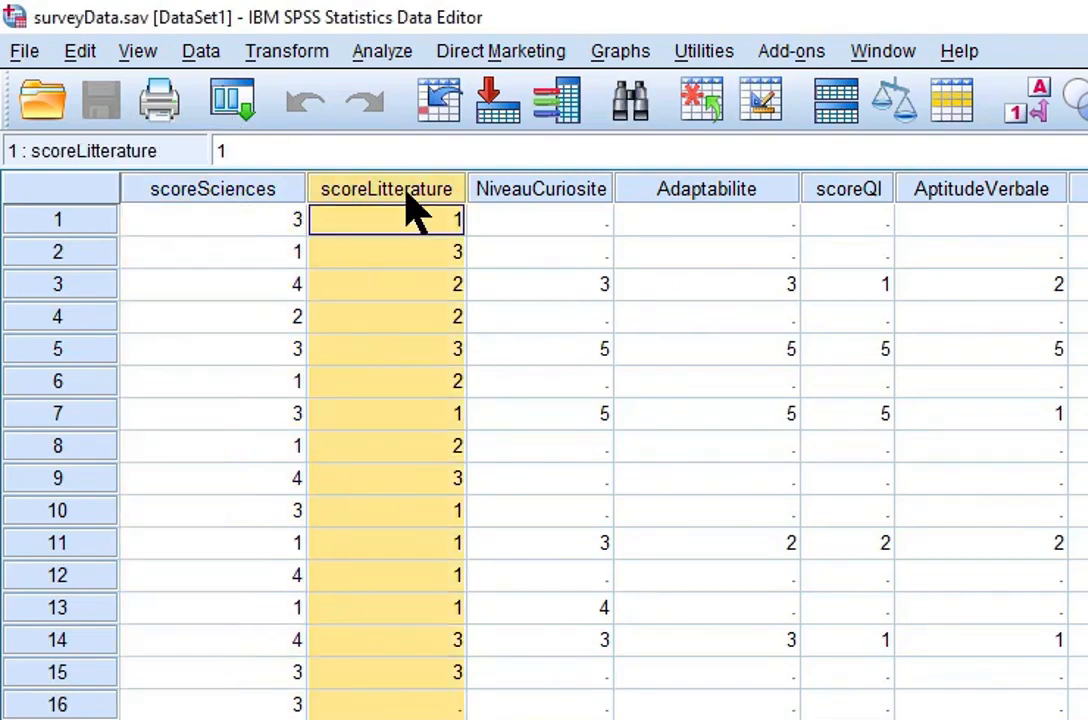
{"action": "left_click", "coordinate": [600, 190]}
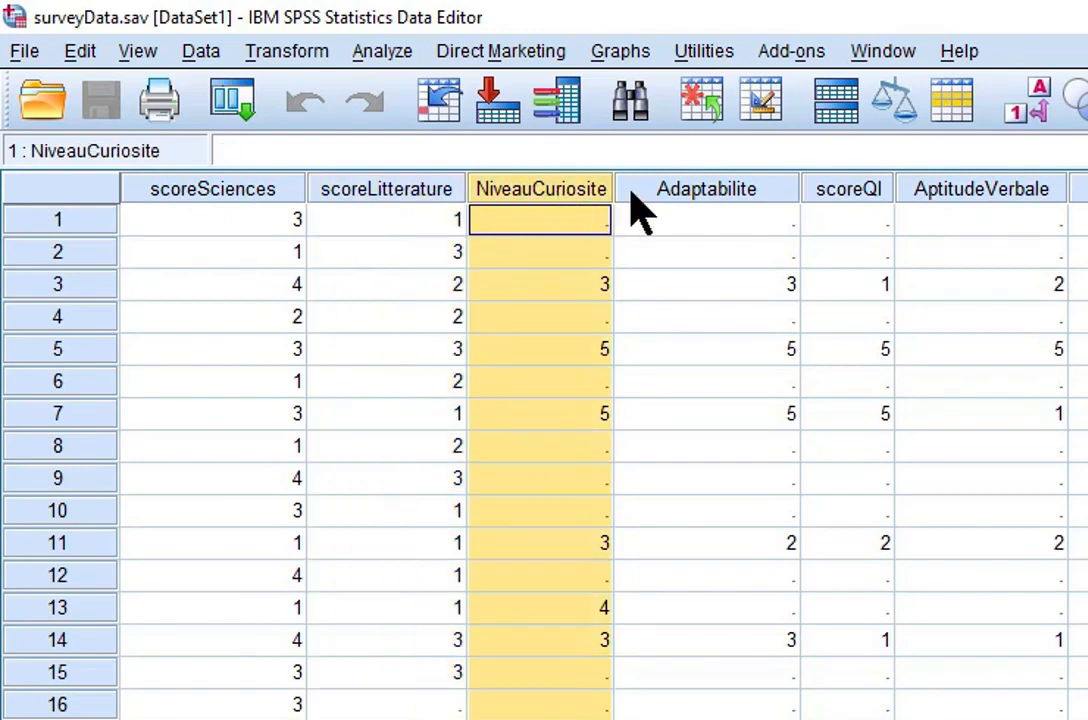
{"action": "left_click", "coordinate": [727, 196]}
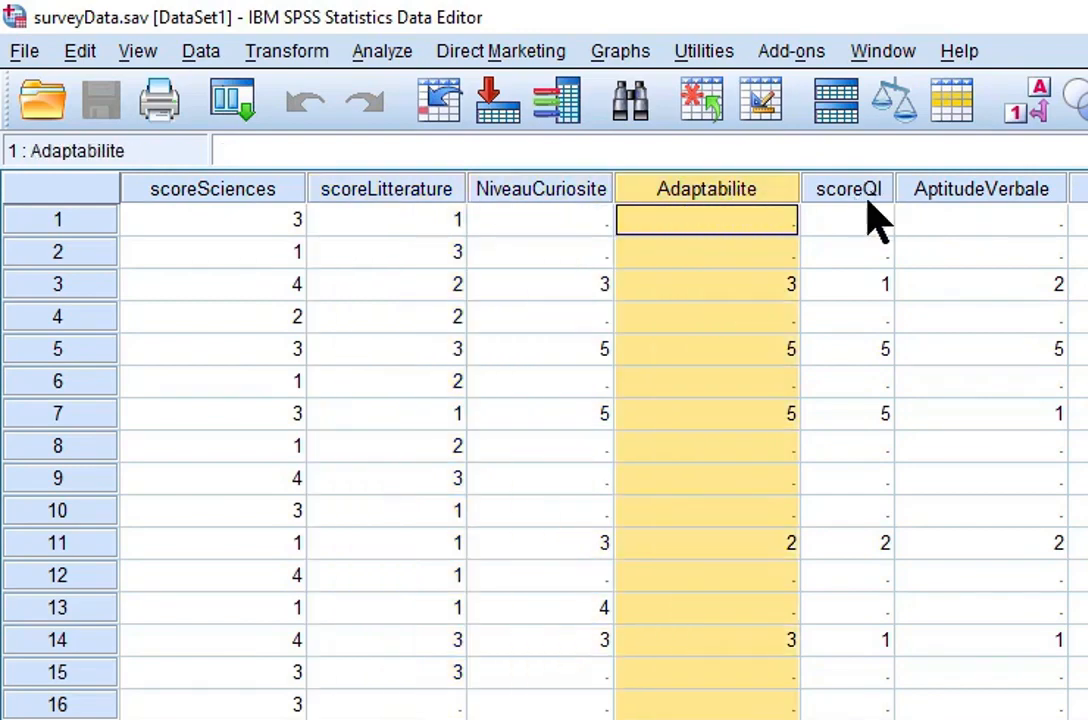
{"action": "left_click", "coordinate": [860, 194]}
{"action": "left_click", "coordinate": [1023, 200]}
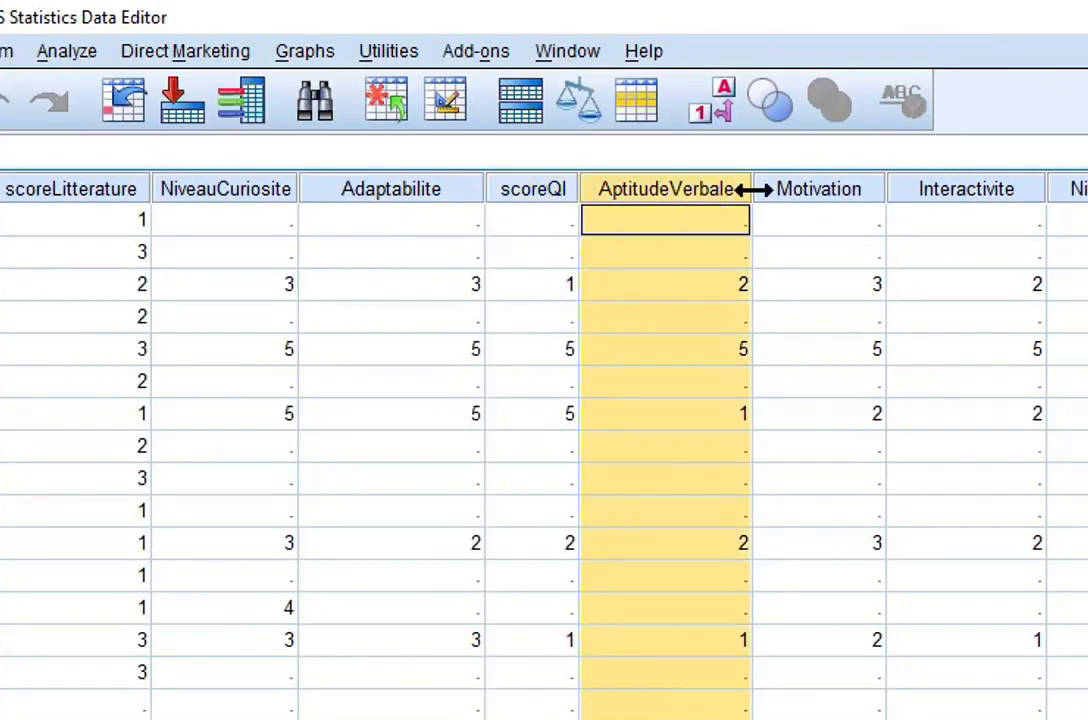
{"action": "left_click", "coordinate": [843, 196]}
{"action": "left_click", "coordinate": [986, 198]}
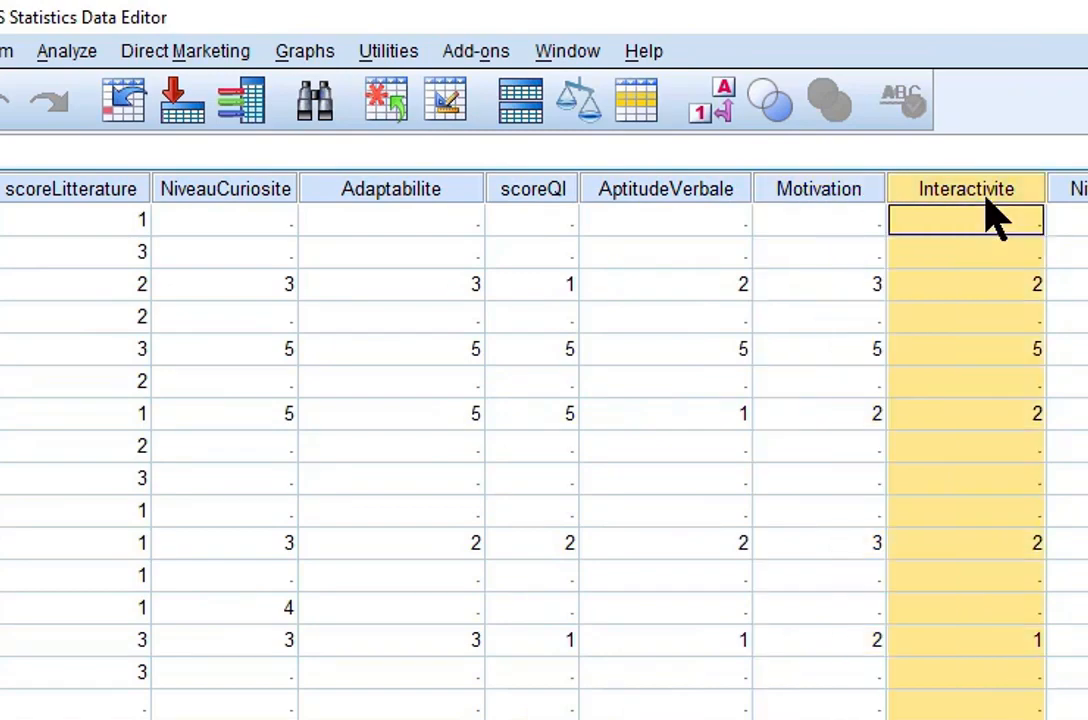
{"action": "left_click", "coordinate": [1084, 196]}
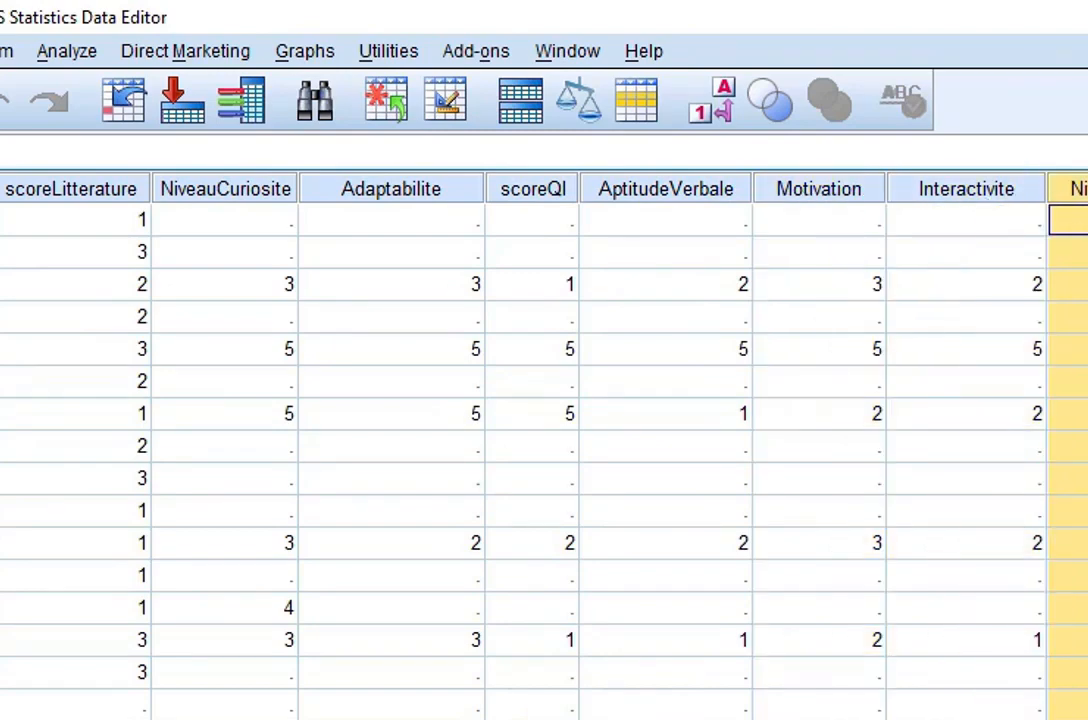
{"action": "scroll", "coordinate": [544, 450], "scroll_direction": "right", "scroll_amount": 5}
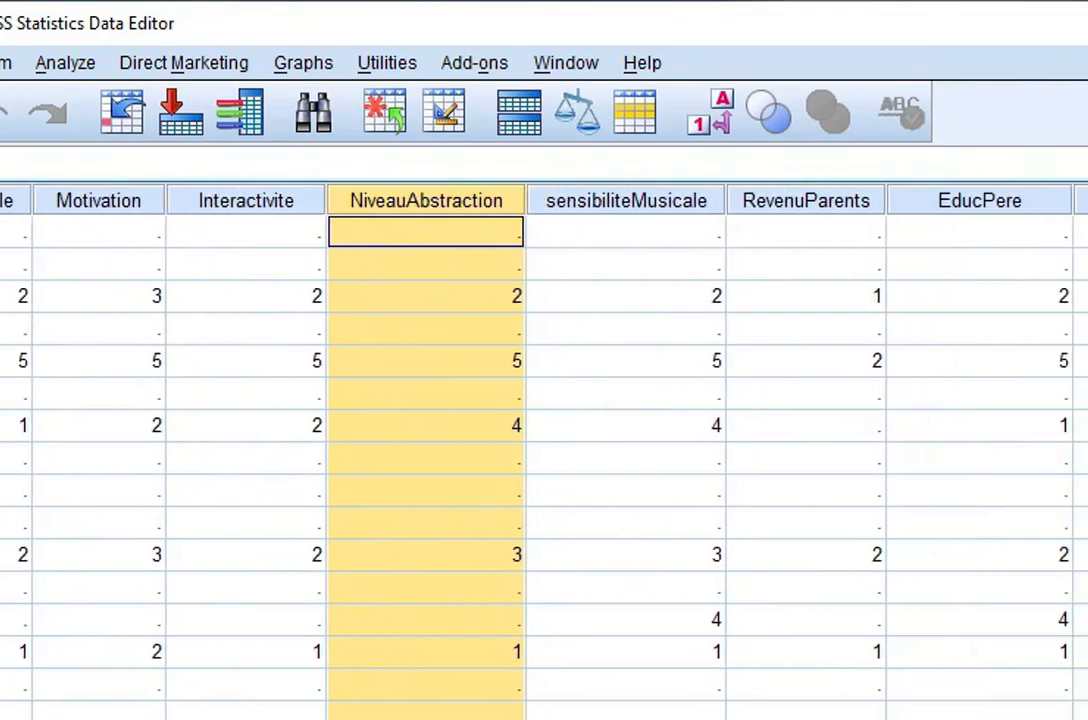
{"action": "scroll", "coordinate": [544, 450], "scroll_direction": "right", "scroll_amount": 4}
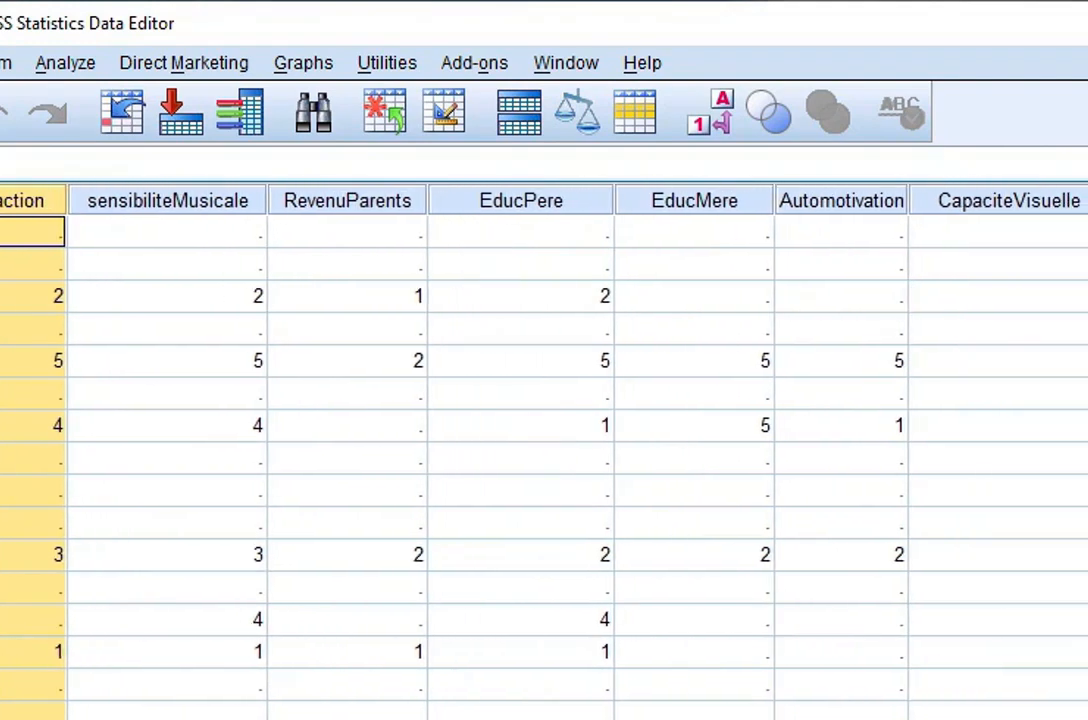
{"action": "scroll", "coordinate": [544, 450], "scroll_direction": "left", "scroll_amount": 3}
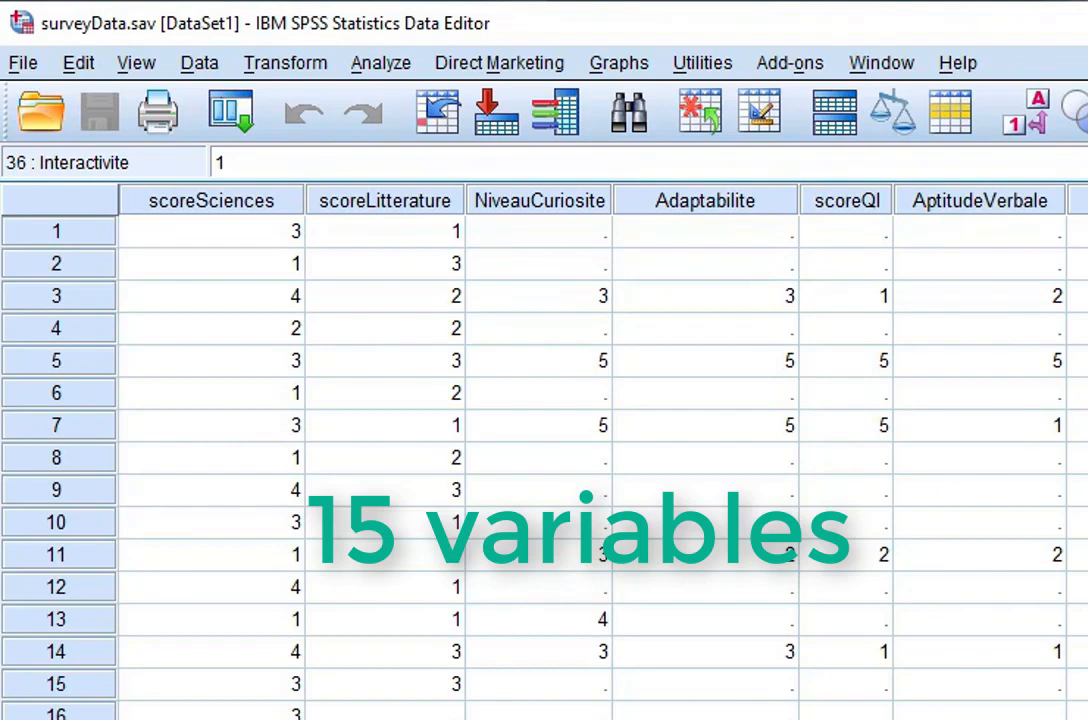
- Examine the NiveauCuriosite, AptitudeVerbale, scoreSciences, NiveauAbstraction, EducPere, EducMere and CapaciteVisuelle columns
{"action": "left_click", "coordinate": [525, 206]}
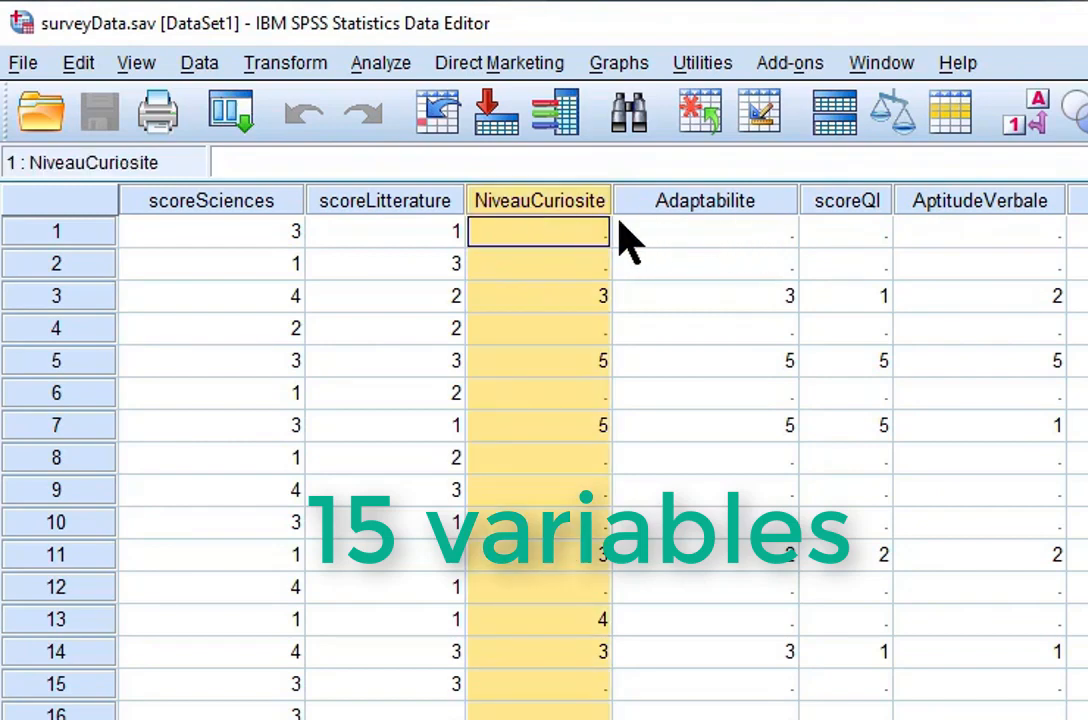
{"action": "left_click", "coordinate": [983, 200]}
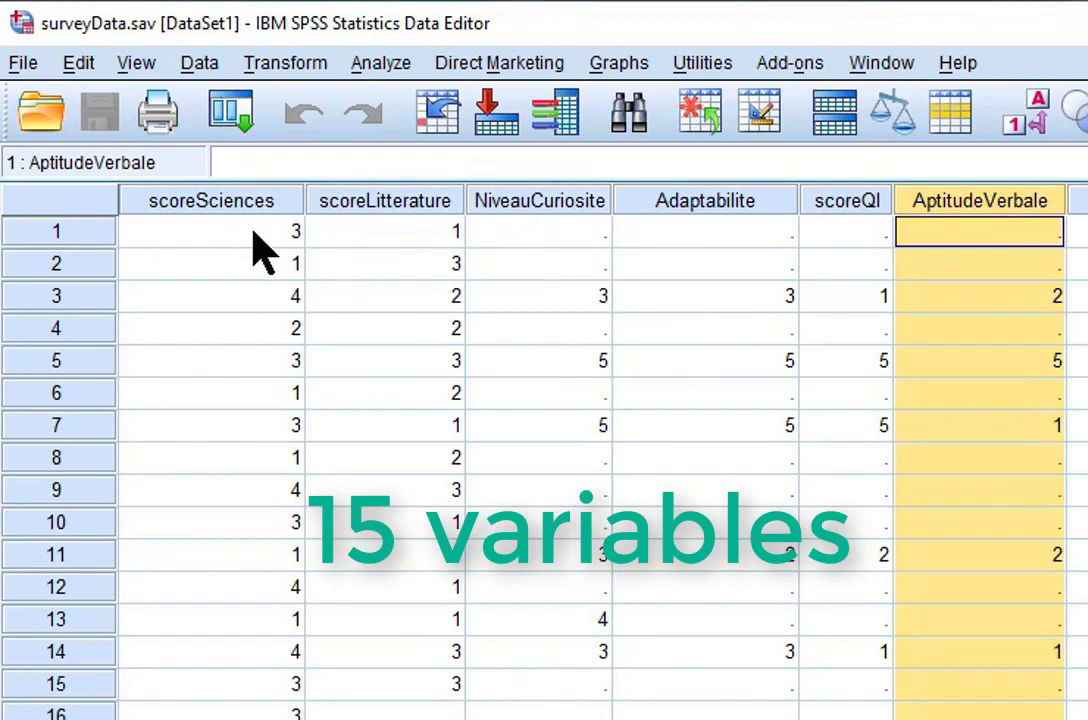
{"action": "left_click", "coordinate": [214, 202]}
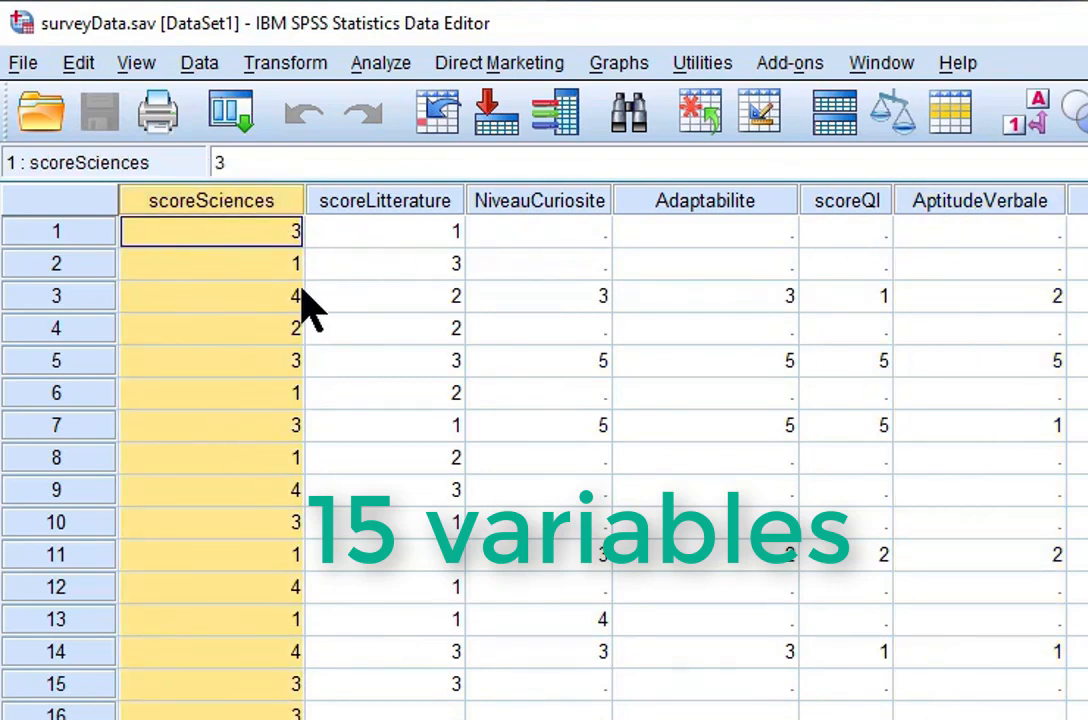
{"action": "left_click", "coordinate": [1086, 201]}
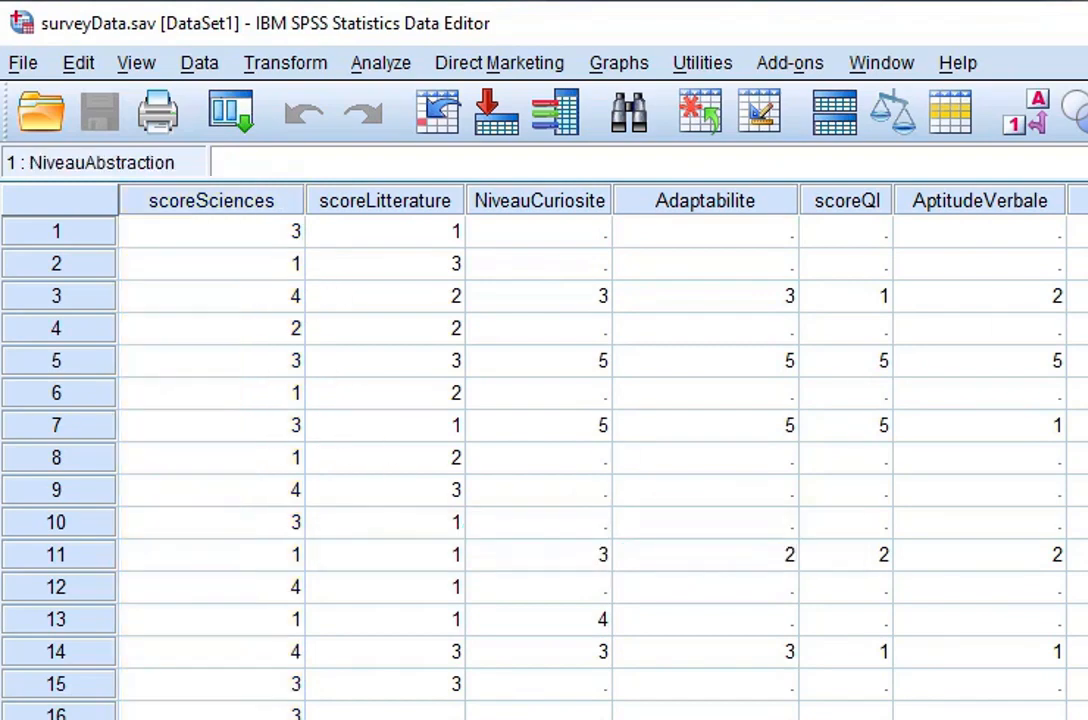
{"action": "scroll", "coordinate": [544, 450], "scroll_direction": "right", "scroll_amount": 6}
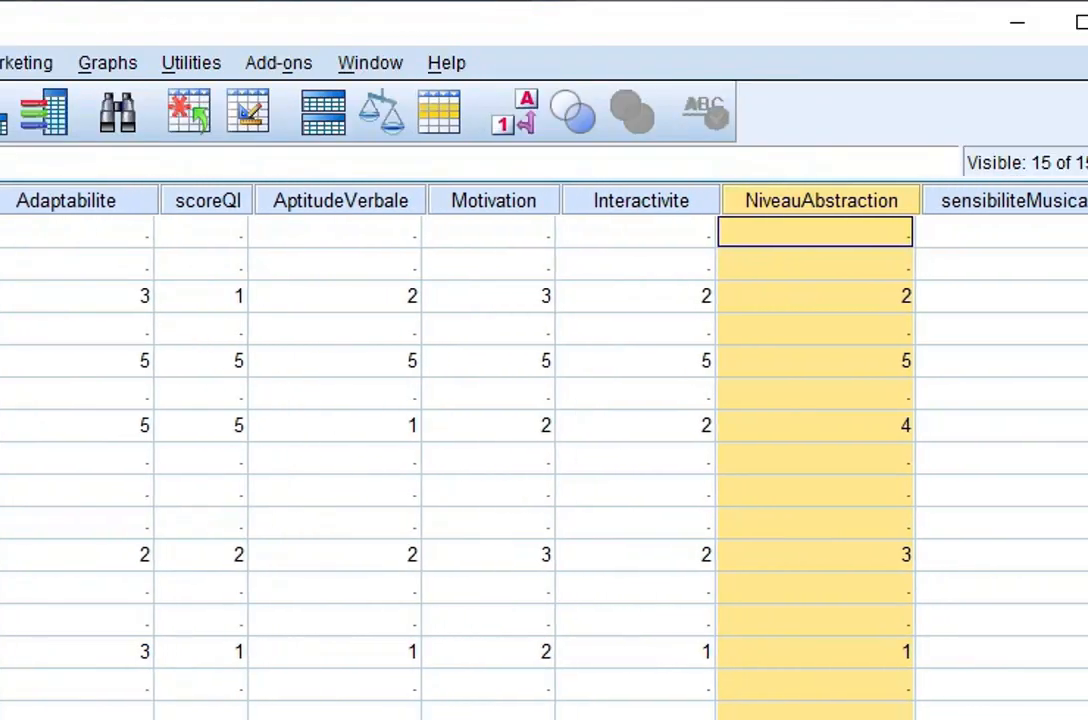
{"action": "scroll", "coordinate": [544, 450], "scroll_direction": "right", "scroll_amount": 1}
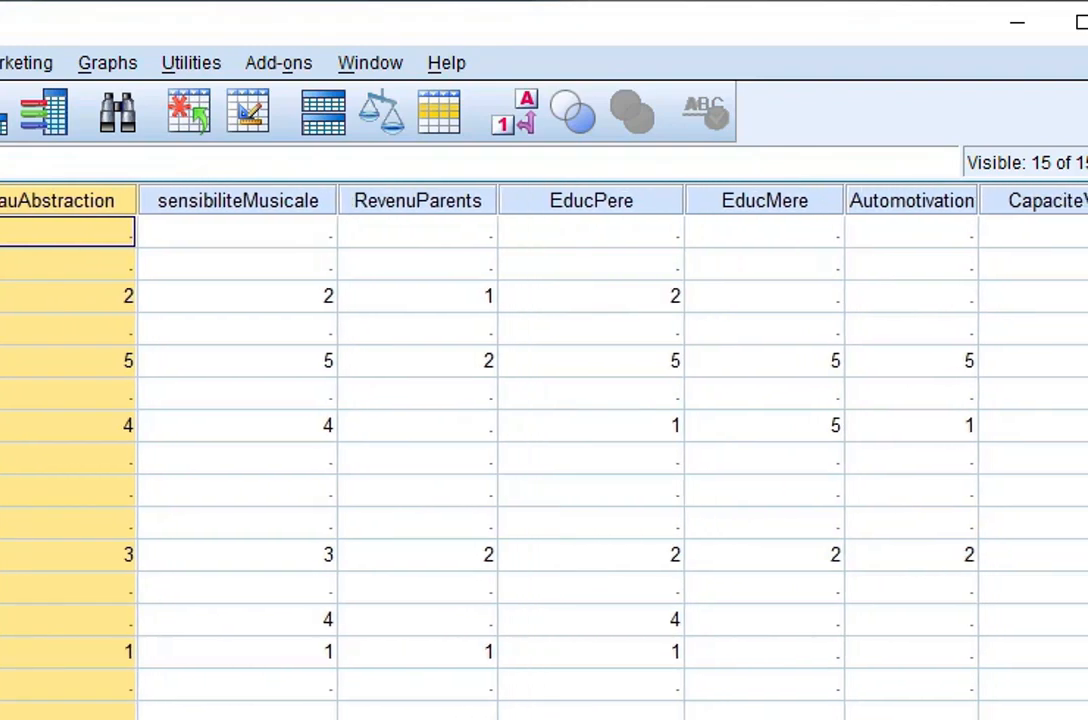
{"action": "scroll", "coordinate": [955, 215], "scroll_direction": "left", "scroll_amount": 7}
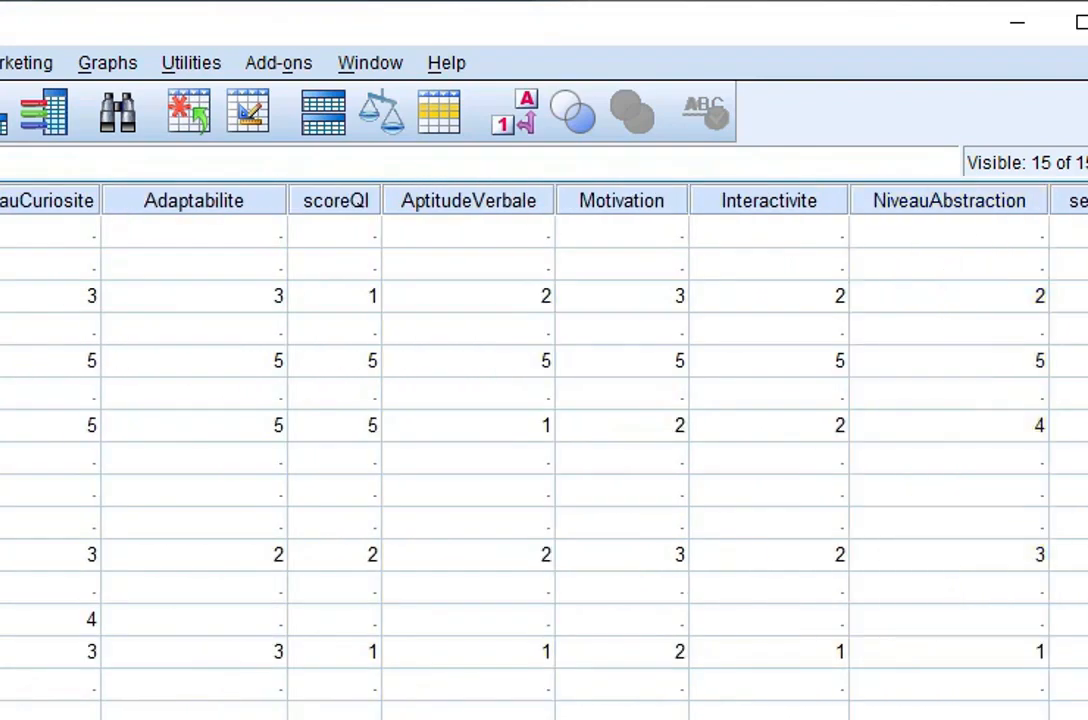
{"action": "left_click", "coordinate": [955, 215]}
{"action": "scroll", "coordinate": [955, 215], "scroll_direction": "right", "scroll_amount": 7}
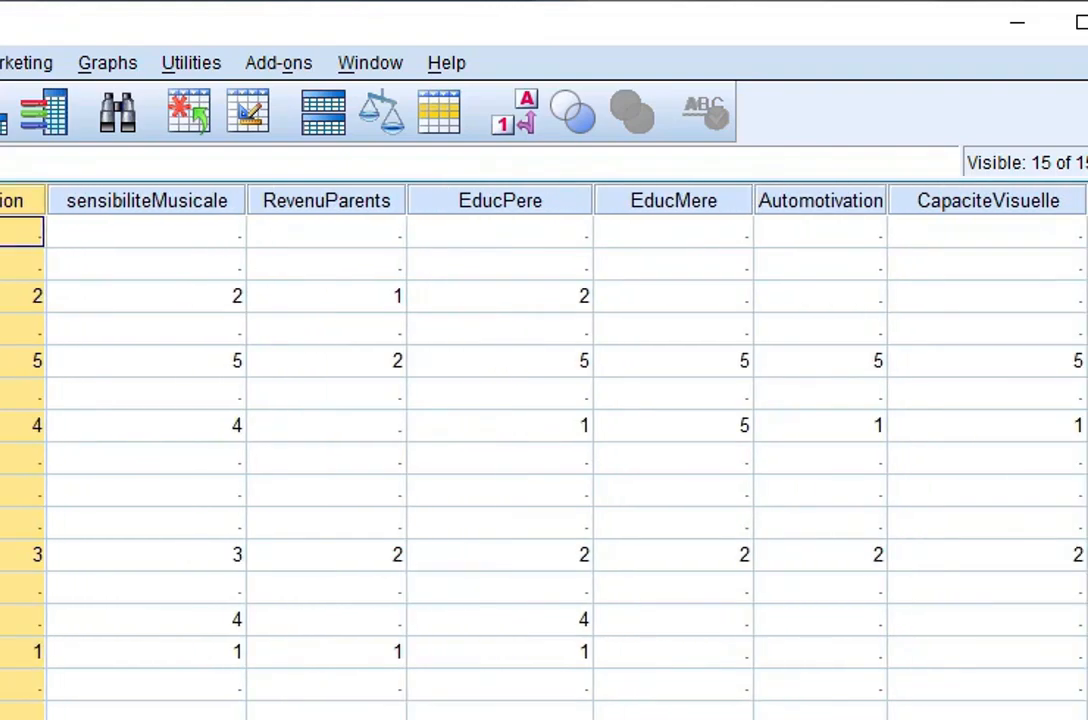
{"action": "left_click", "coordinate": [525, 205]}
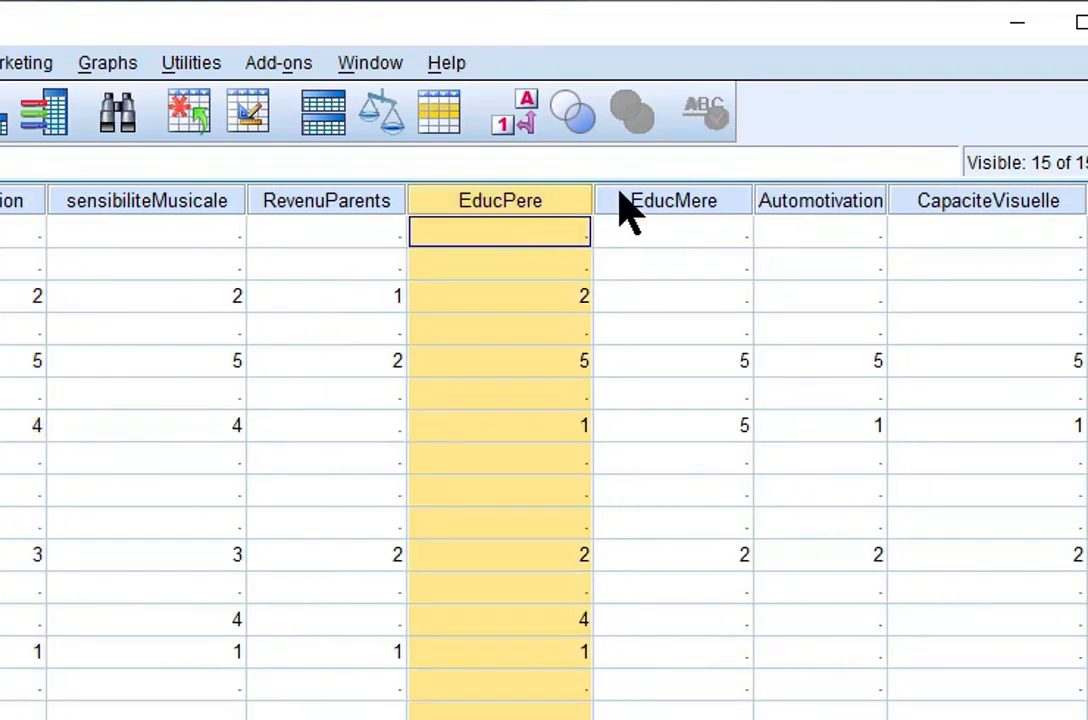
{"action": "left_click", "coordinate": [697, 210]}
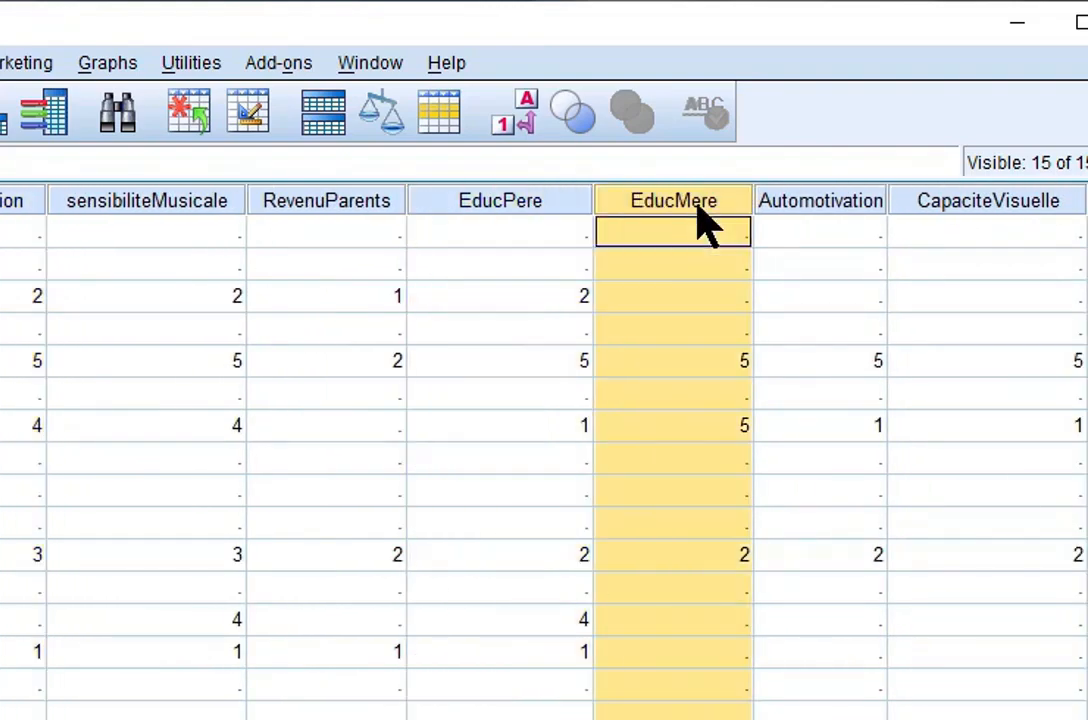
{"action": "left_click", "coordinate": [995, 212]}
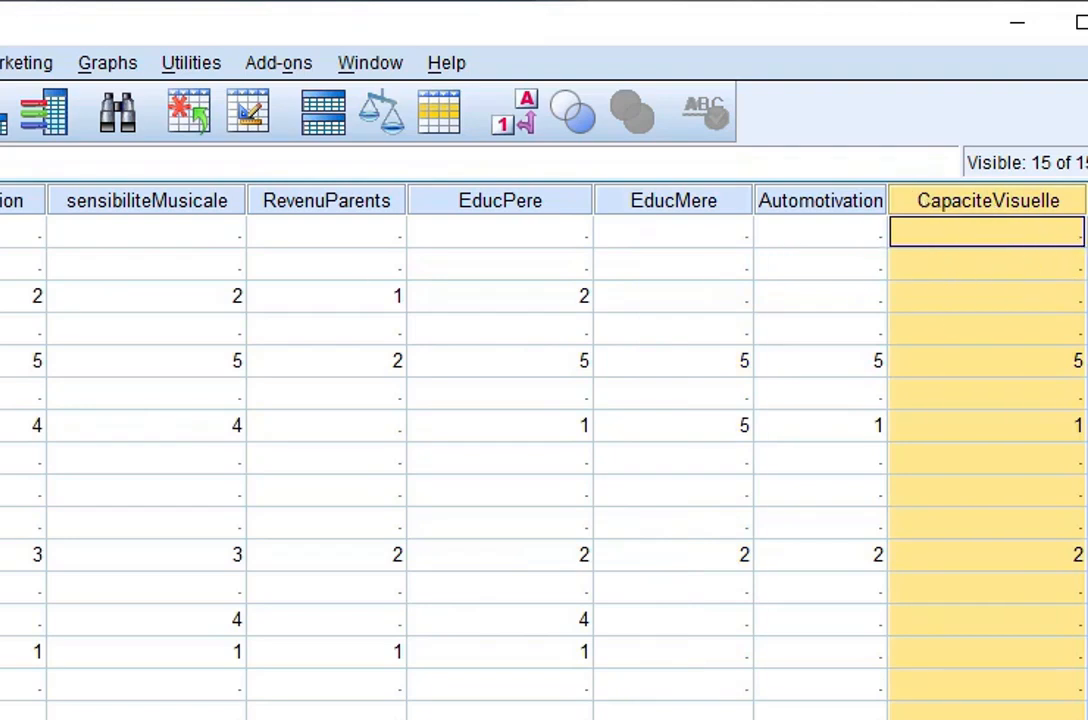
{"action": "scroll", "coordinate": [544, 450], "scroll_direction": "left", "scroll_amount": 10}
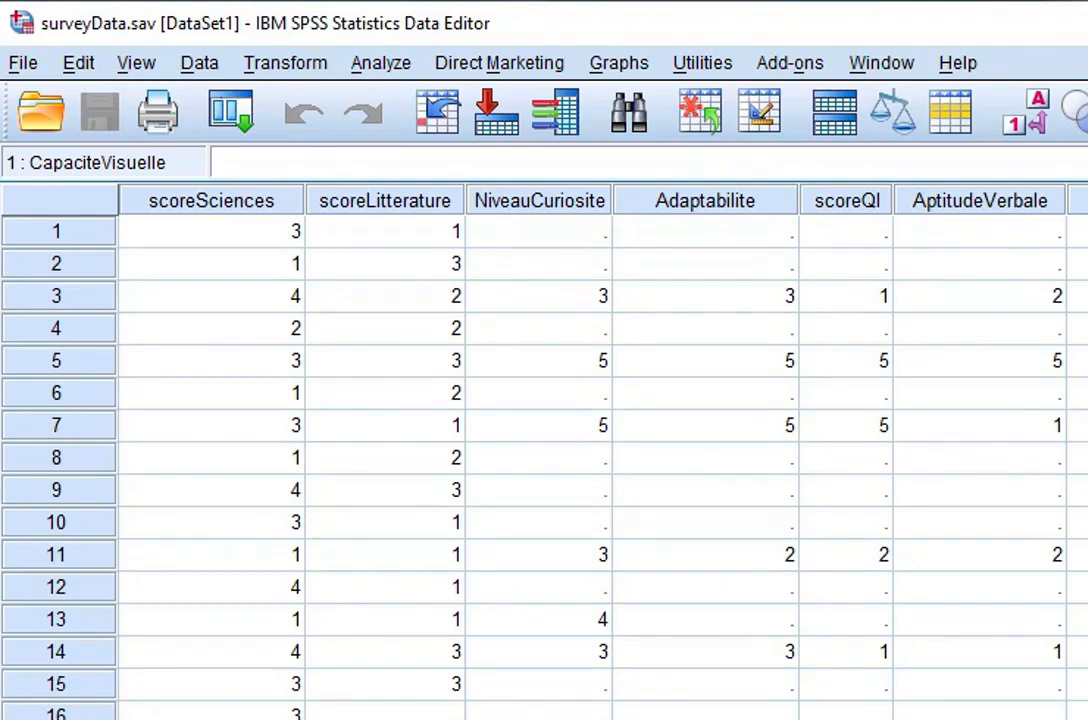
{"action": "scroll", "coordinate": [603, 450], "scroll_direction": "right", "scroll_amount": 2}
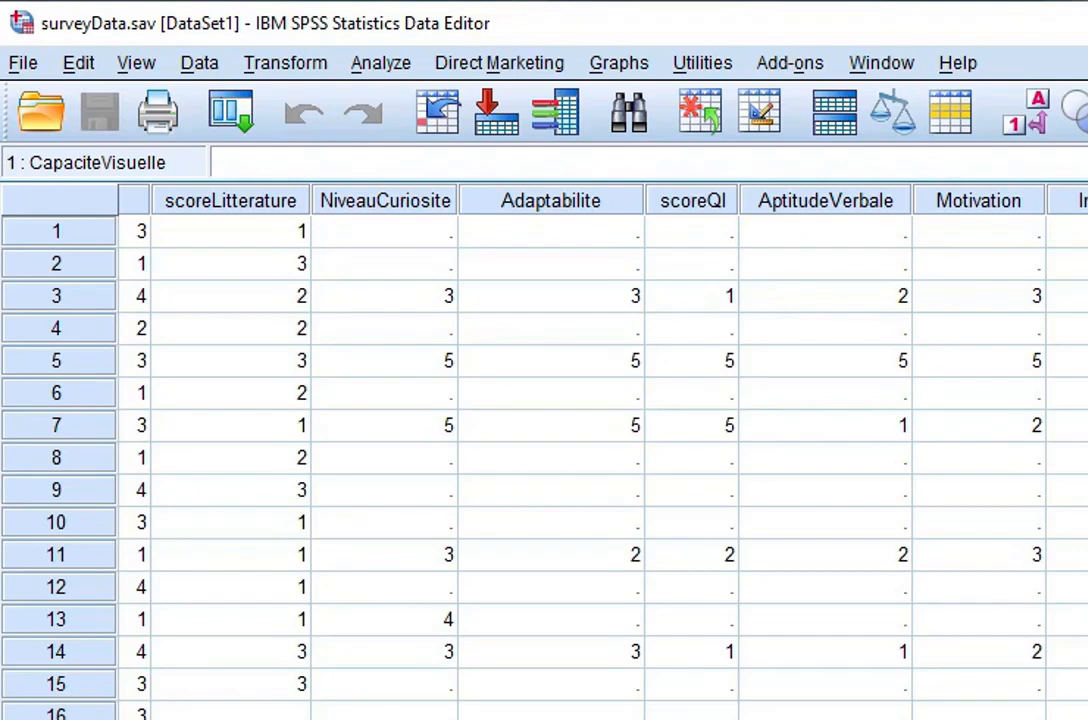
{"action": "scroll", "coordinate": [602, 450], "scroll_direction": "left", "scroll_amount": 2}
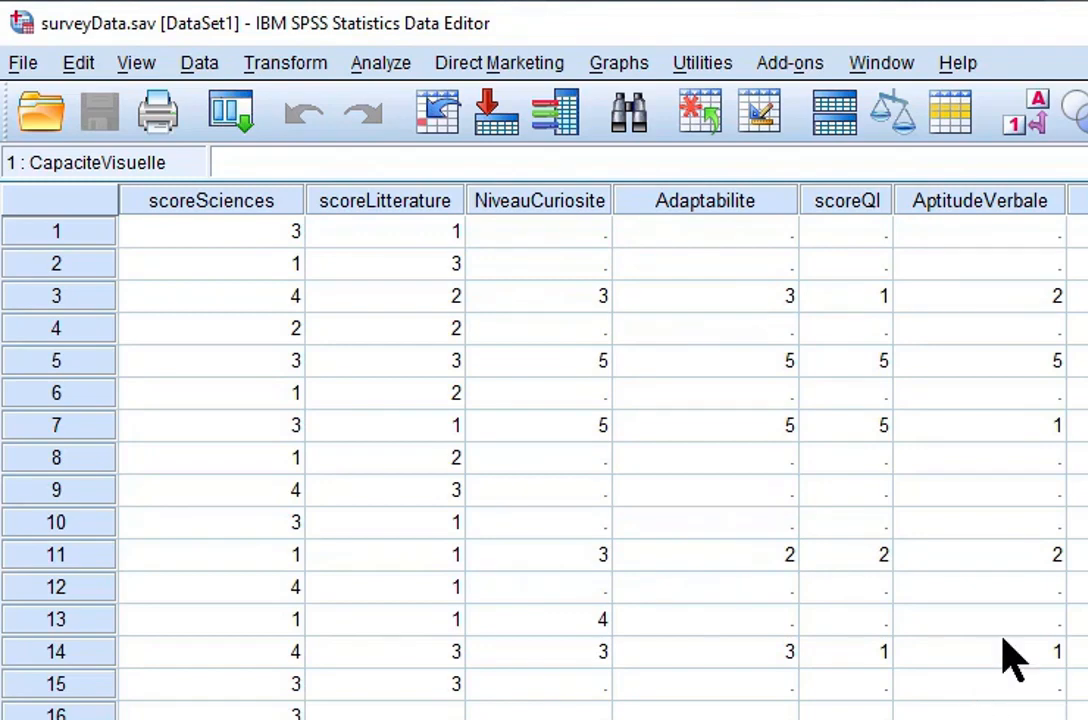
- Go through the columns from scoreSciences to AptitudeVerbale again and look across the remaining survey variables
{"action": "left_click", "coordinate": [233, 205]}
{"action": "left_click", "coordinate": [410, 202]}
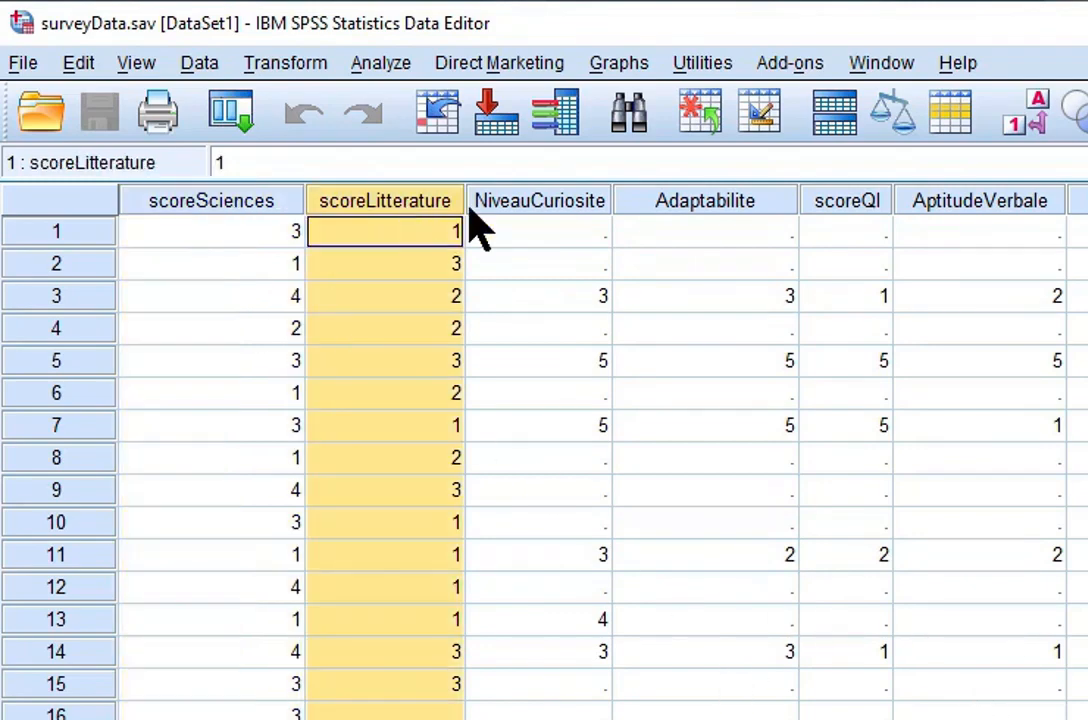
{"action": "left_click", "coordinate": [530, 205]}
{"action": "left_click", "coordinate": [712, 205]}
{"action": "left_click", "coordinate": [838, 205]}
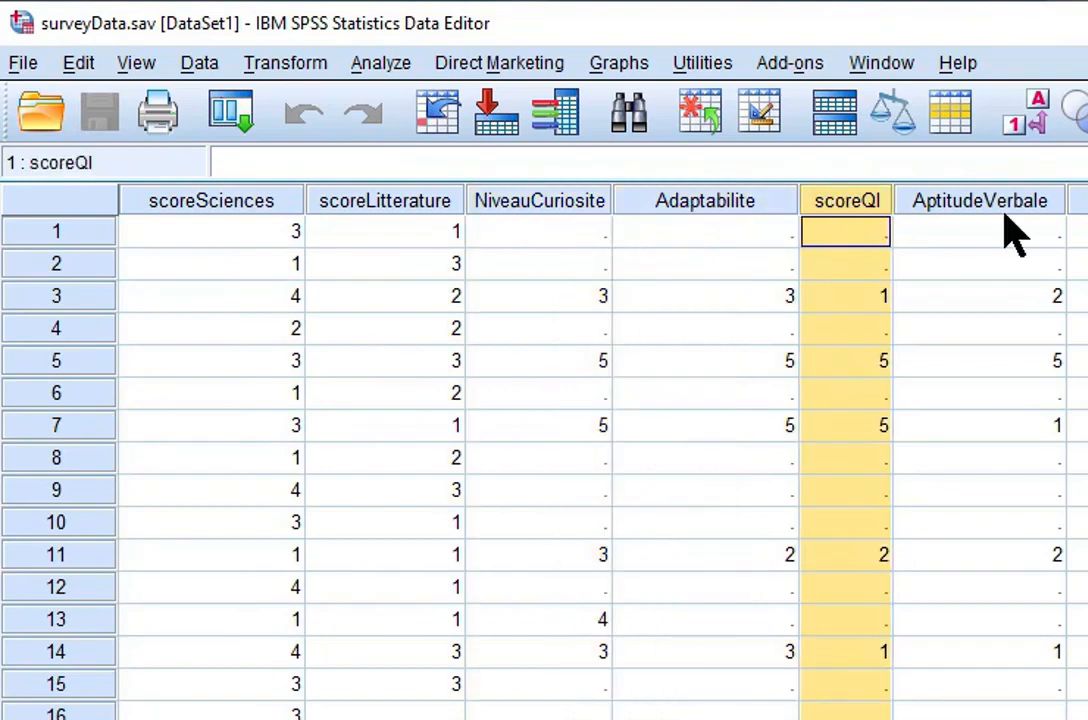
{"action": "left_click", "coordinate": [937, 205]}
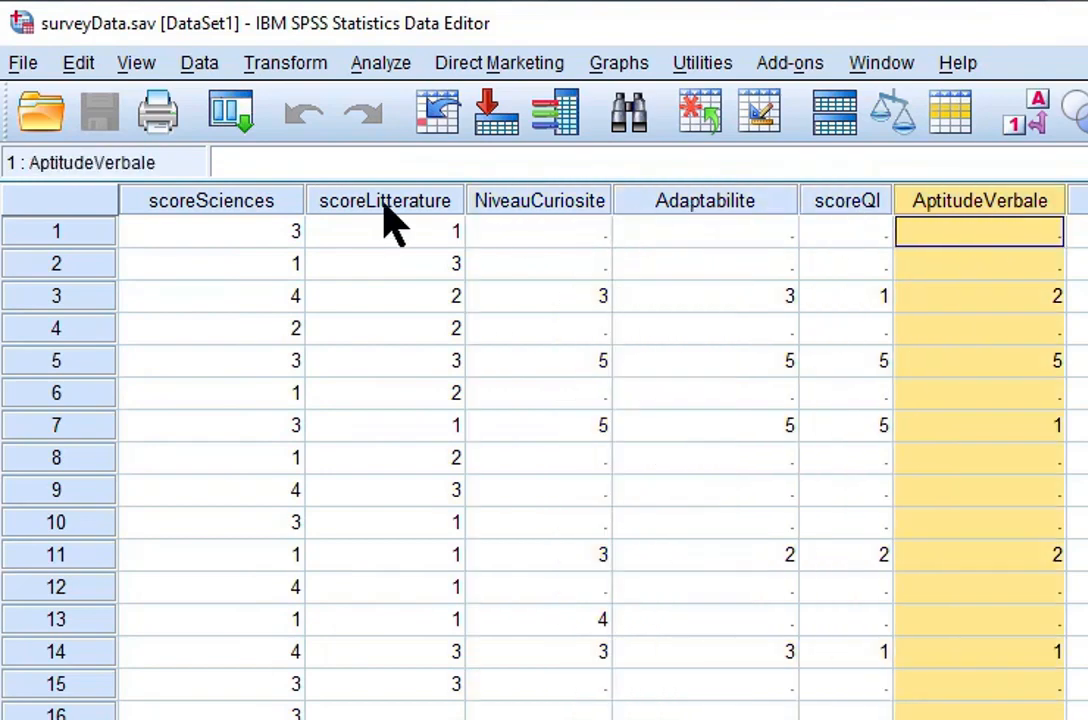
{"action": "left_click", "coordinate": [230, 200]}
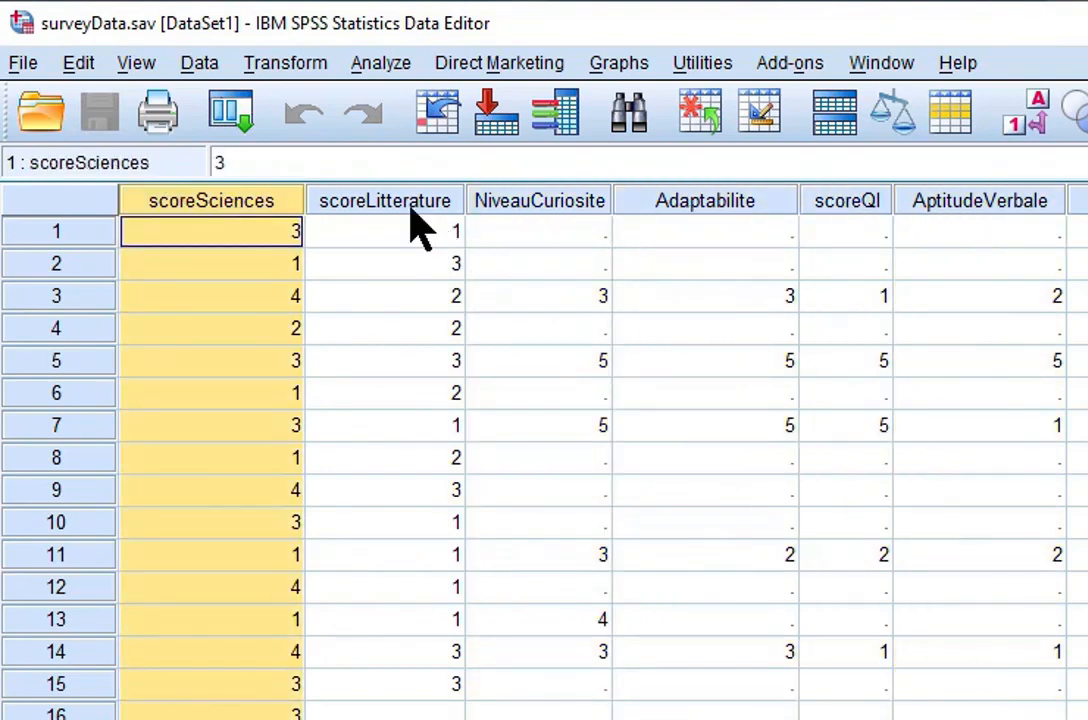
{"action": "left_click", "coordinate": [410, 204]}
{"action": "left_click", "coordinate": [577, 212]}
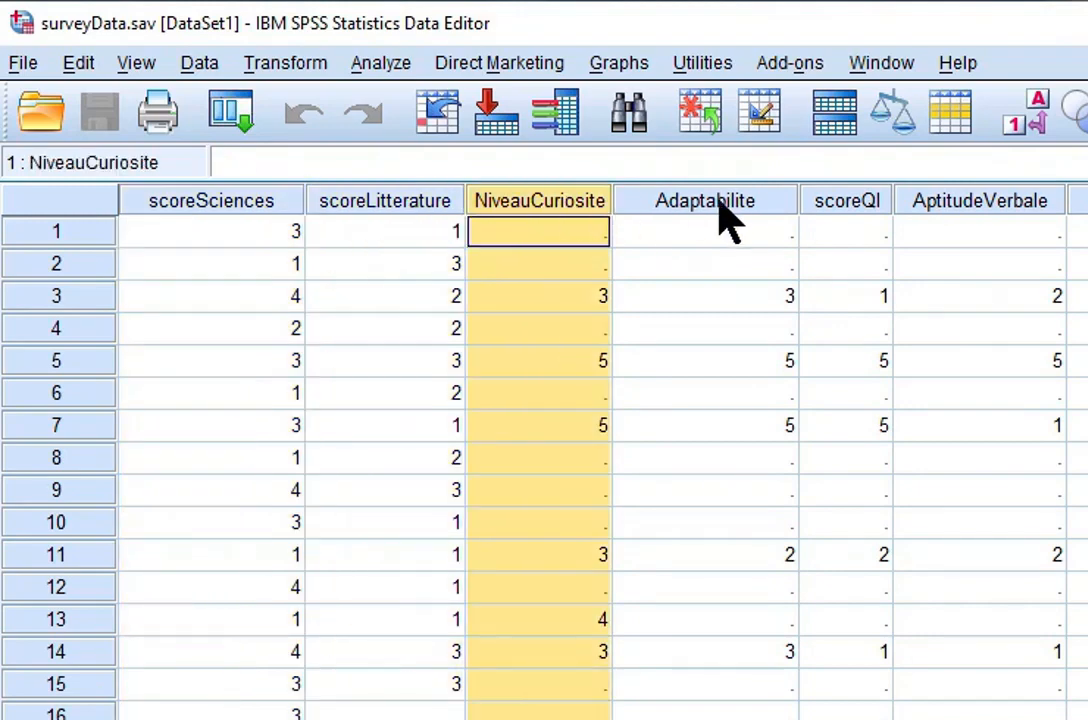
{"action": "left_click", "coordinate": [732, 210]}
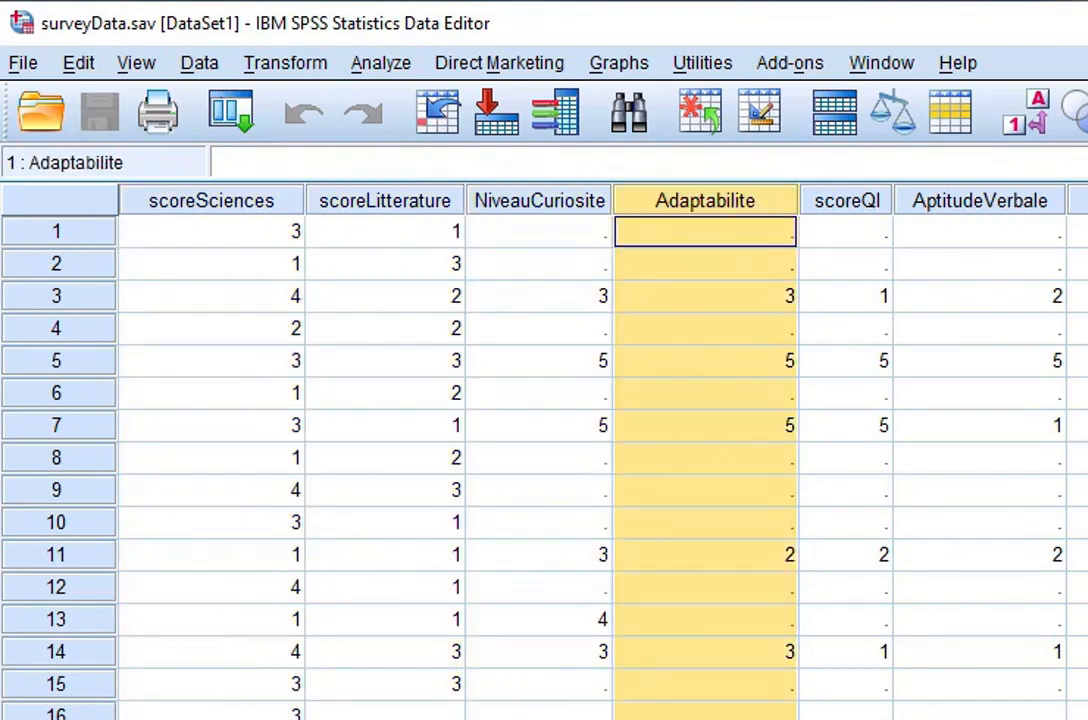
{"action": "left_click", "coordinate": [1085, 717]}
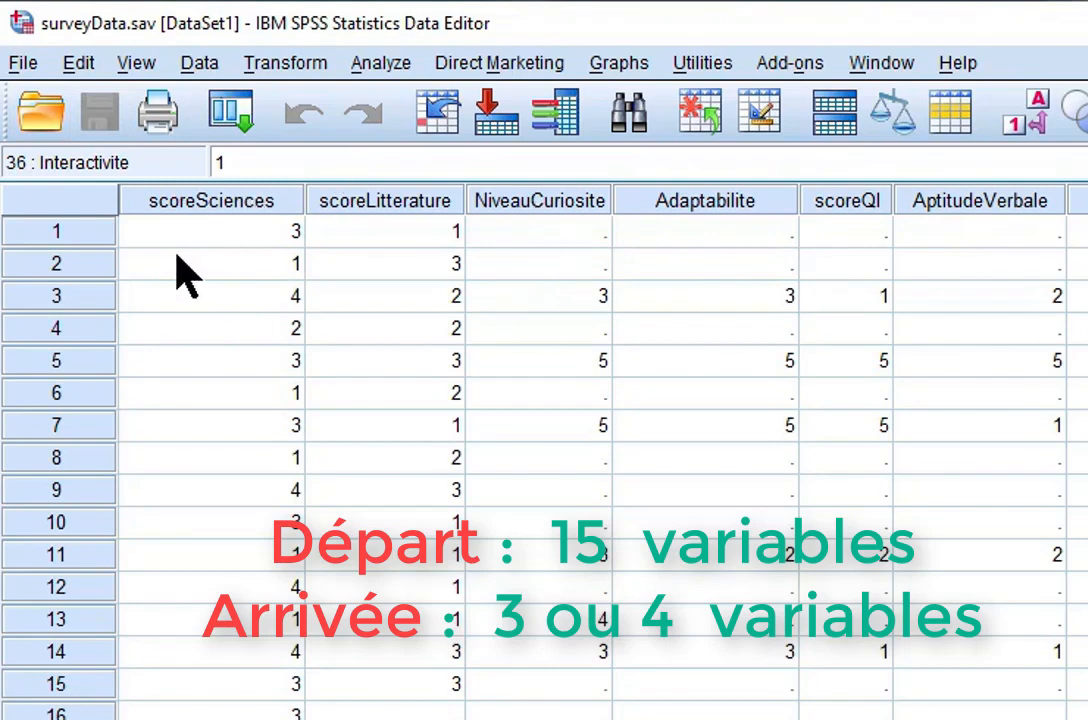
{"action": "scroll", "coordinate": [600, 450], "scroll_direction": "right", "scroll_amount": 6}
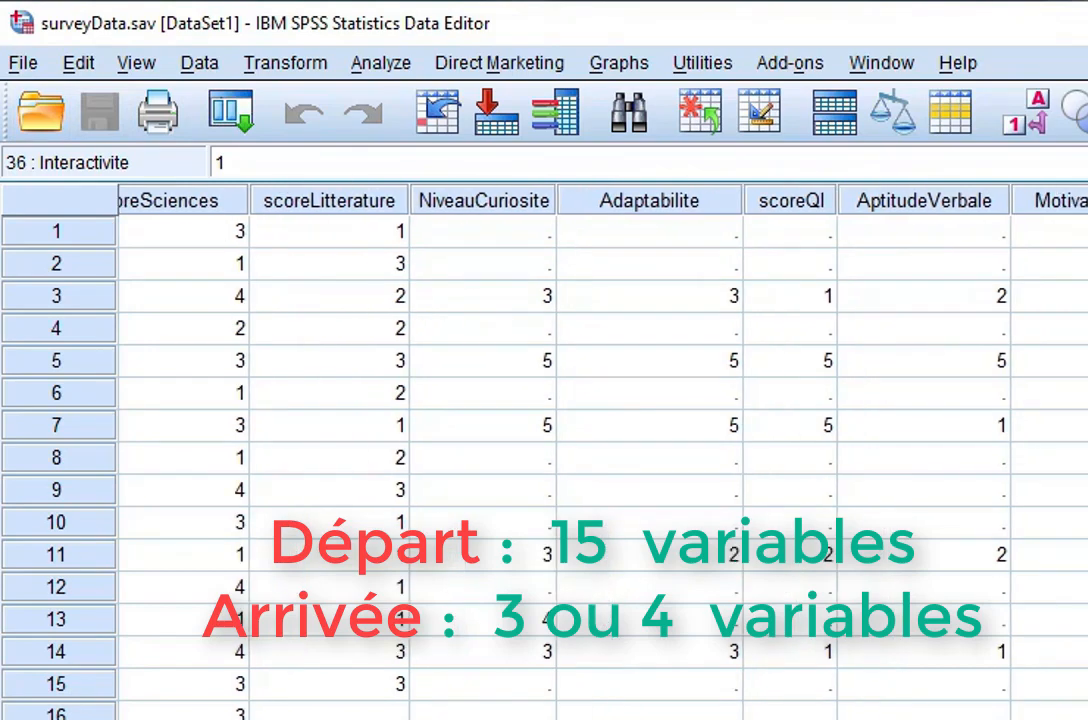
{"action": "scroll", "coordinate": [600, 450], "scroll_direction": "right", "scroll_amount": 2}
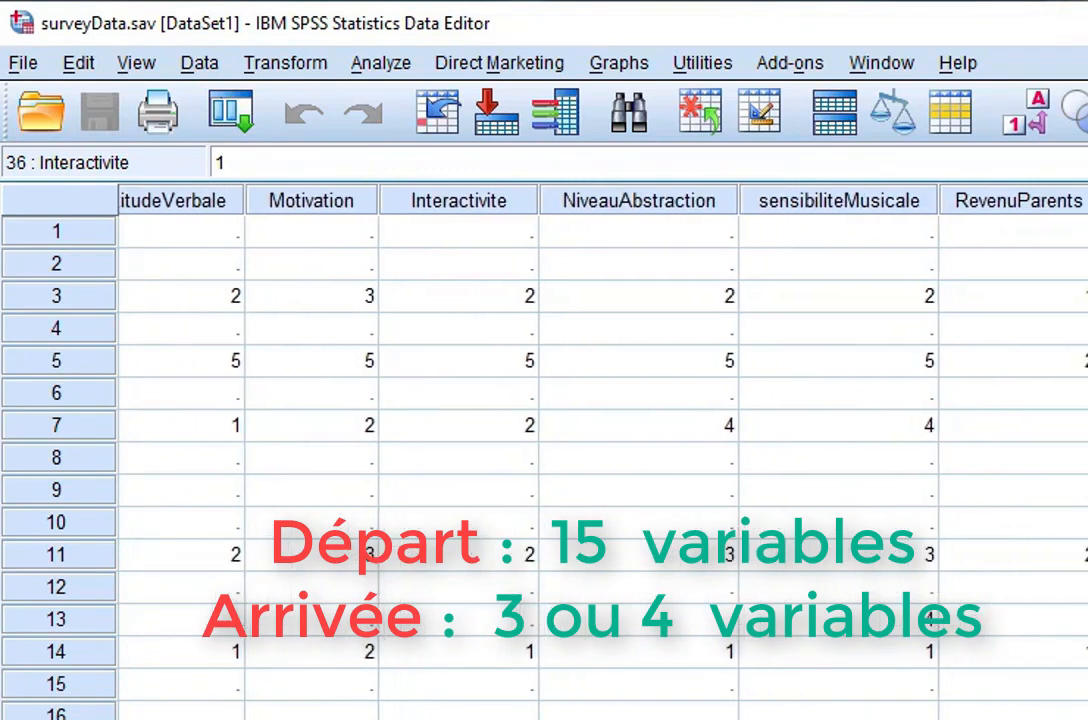
{"action": "scroll", "coordinate": [600, 450], "scroll_direction": "right", "scroll_amount": 2}
{"action": "scroll", "coordinate": [600, 450], "scroll_direction": "left", "scroll_amount": 6}
{"action": "scroll", "coordinate": [600, 450], "scroll_direction": "left", "scroll_amount": 2}
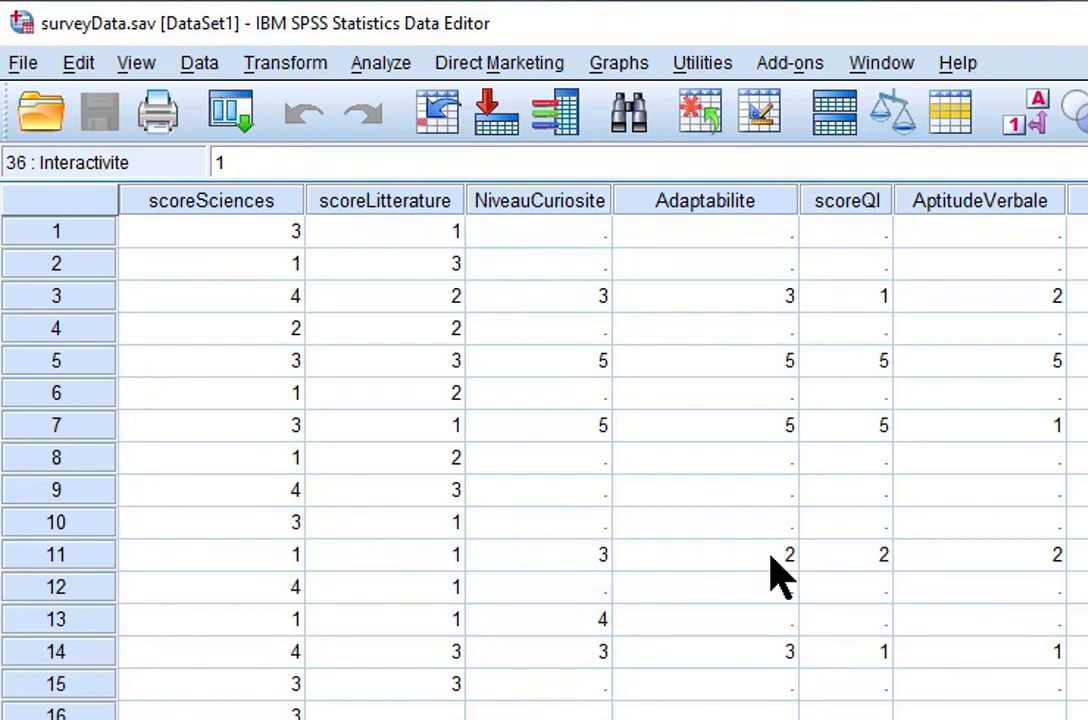
- Start a factor analysis and include all variables from scoreSciences through CapaciteVisuelle
{"action": "left_click", "coordinate": [385, 66]}
{"action": "mouse_move", "coordinate": [528, 512]}
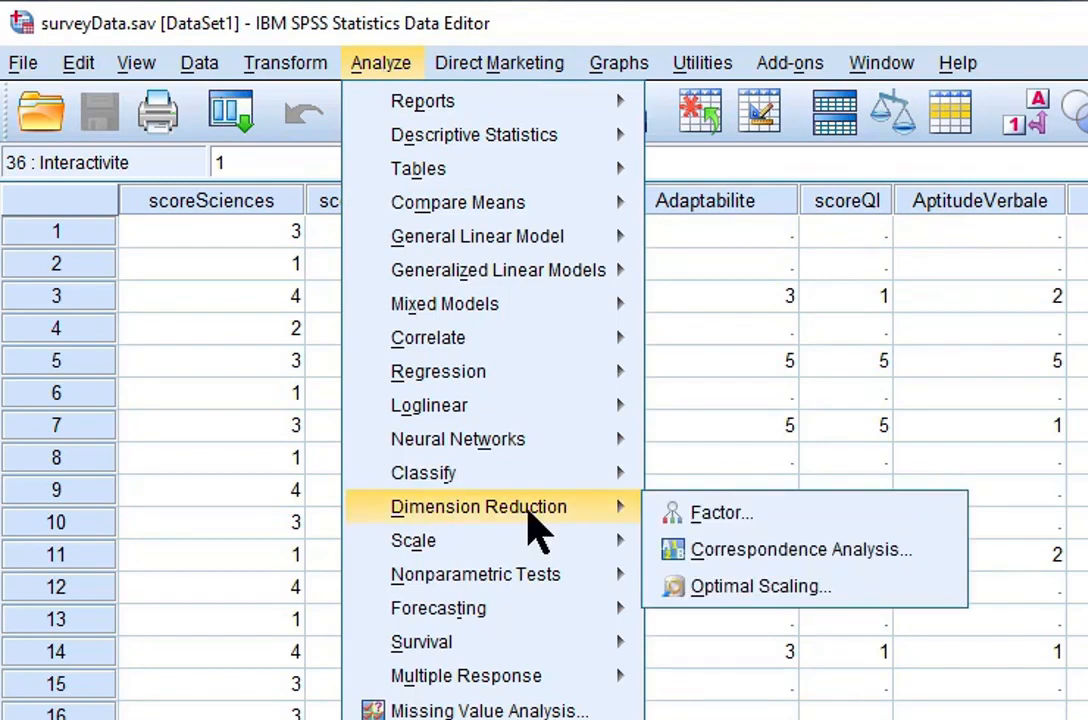
{"action": "left_click", "coordinate": [748, 525]}
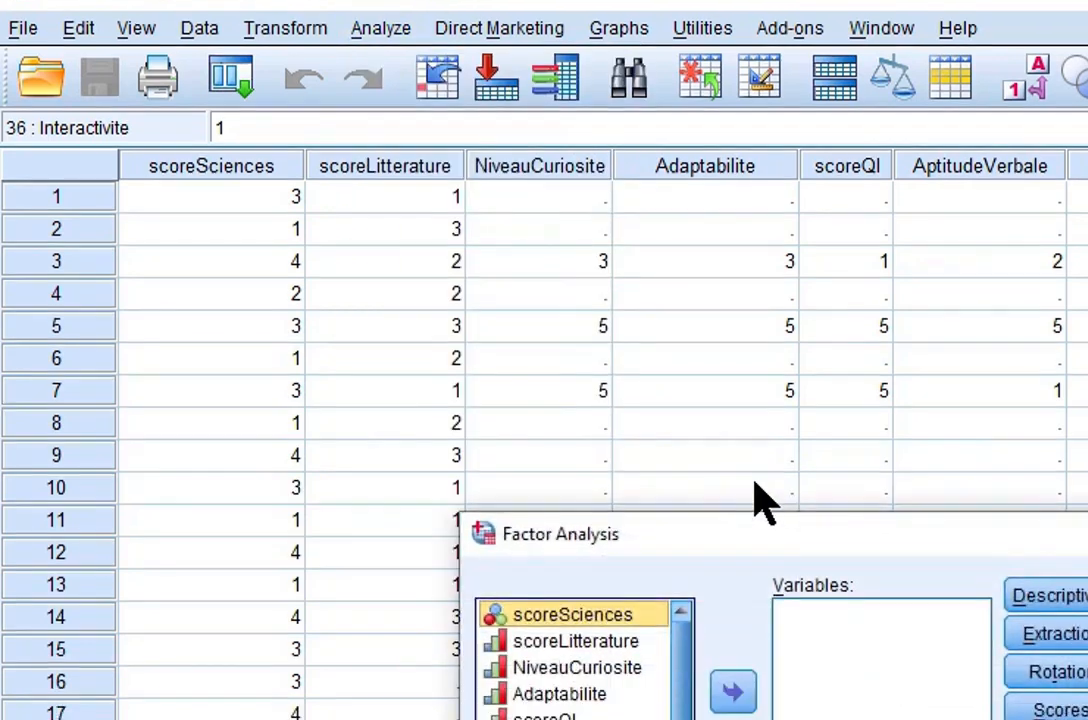
{"action": "key", "text": "shift+Down"}
{"action": "key", "text": "shift+Down"}
{"action": "key", "text": "shift+Down"}
{"action": "key", "text": "shift+Down"}
{"action": "key", "text": "shift+Down"}
{"action": "key", "text": "shift+Down"}
{"action": "key", "text": "shift+Down"}
{"action": "key", "text": "shift+Down"}
{"action": "key", "text": "shift+Down"}
{"action": "key", "text": "shift+Down"}
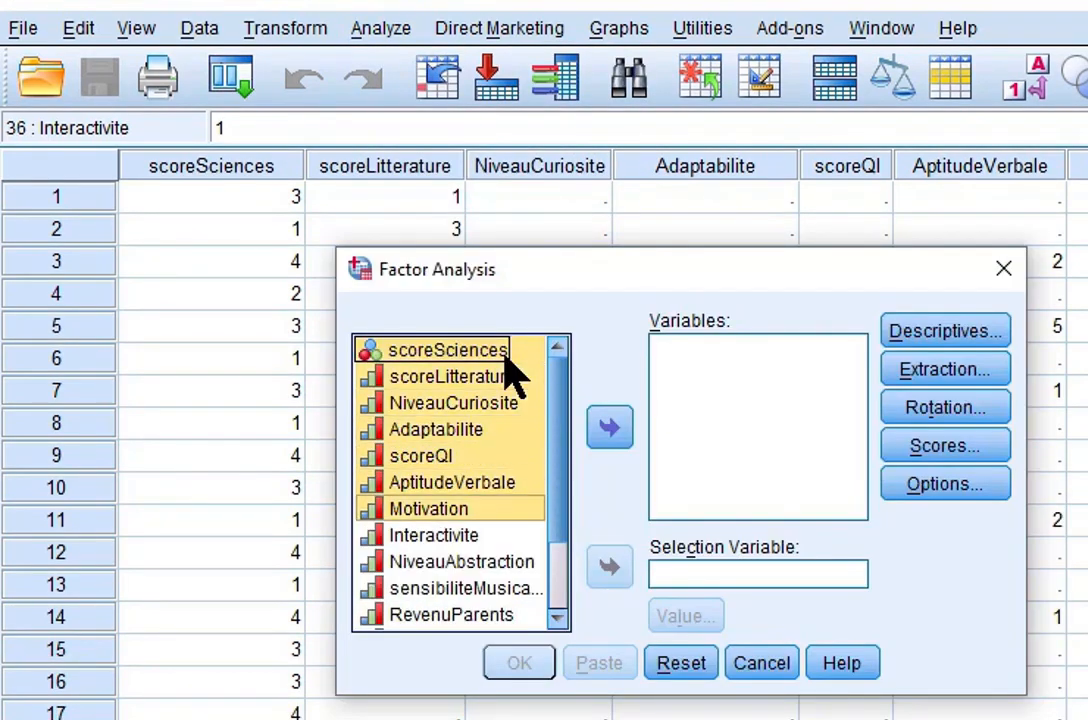
{"action": "key", "text": "shift+Down"}
{"action": "key", "text": "shift+Down"}
{"action": "key", "text": "shift+Down"}
{"action": "key", "text": "shift+Down"}
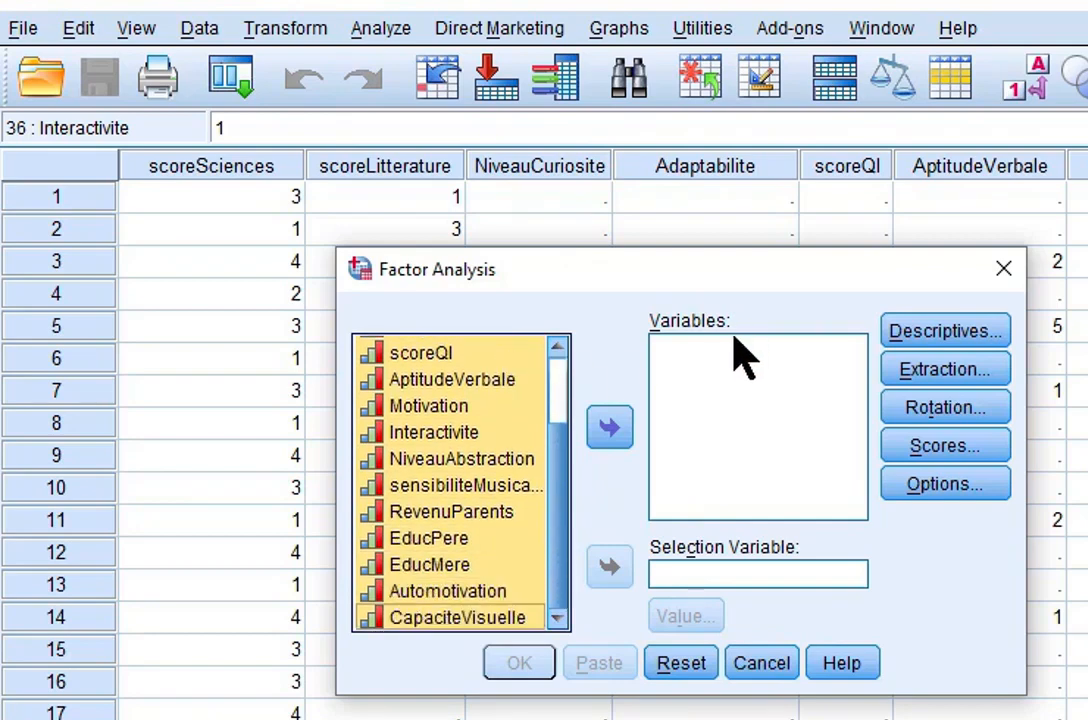
{"action": "left_click", "coordinate": [610, 422]}
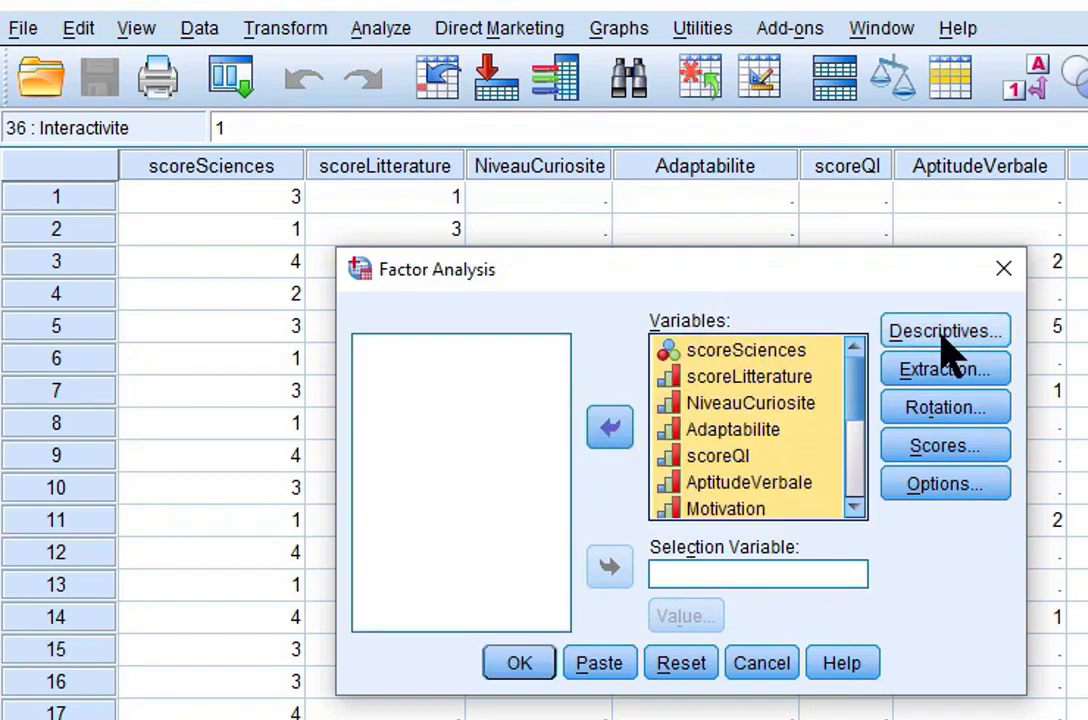
- Request univariate descriptives plus correlation coefficients, significance levels, determinant, KMO and Bartlett's test of sphericity, and the anti-image matrix
{"action": "left_click", "coordinate": [944, 333]}
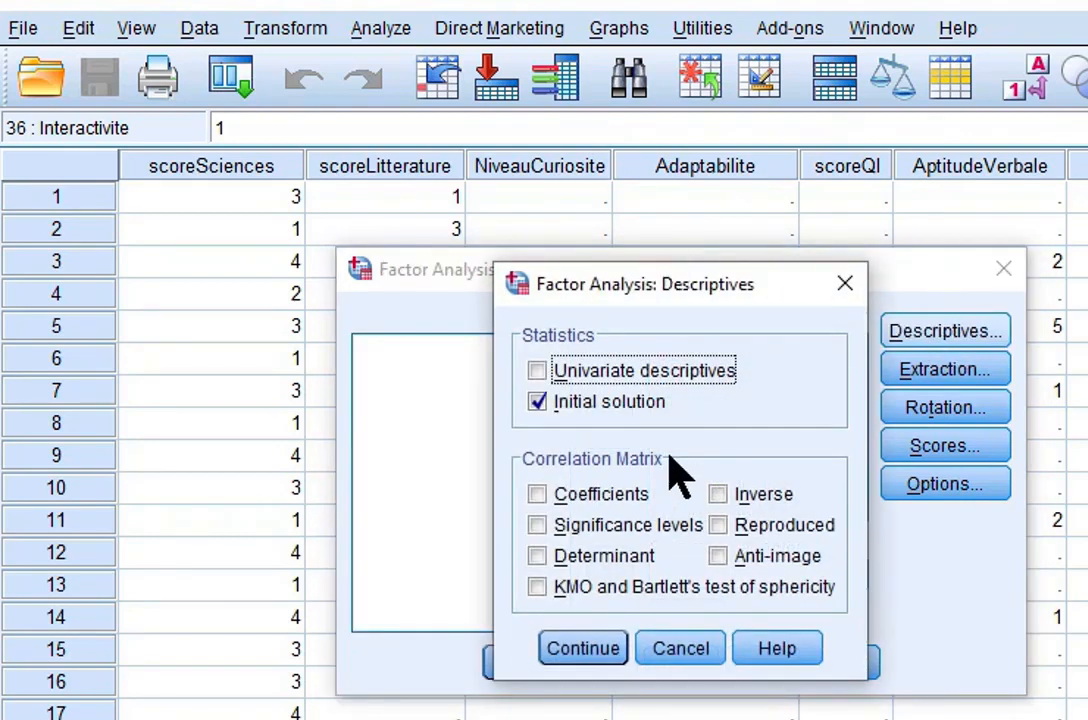
{"action": "left_click", "coordinate": [540, 371]}
{"action": "left_click", "coordinate": [628, 486]}
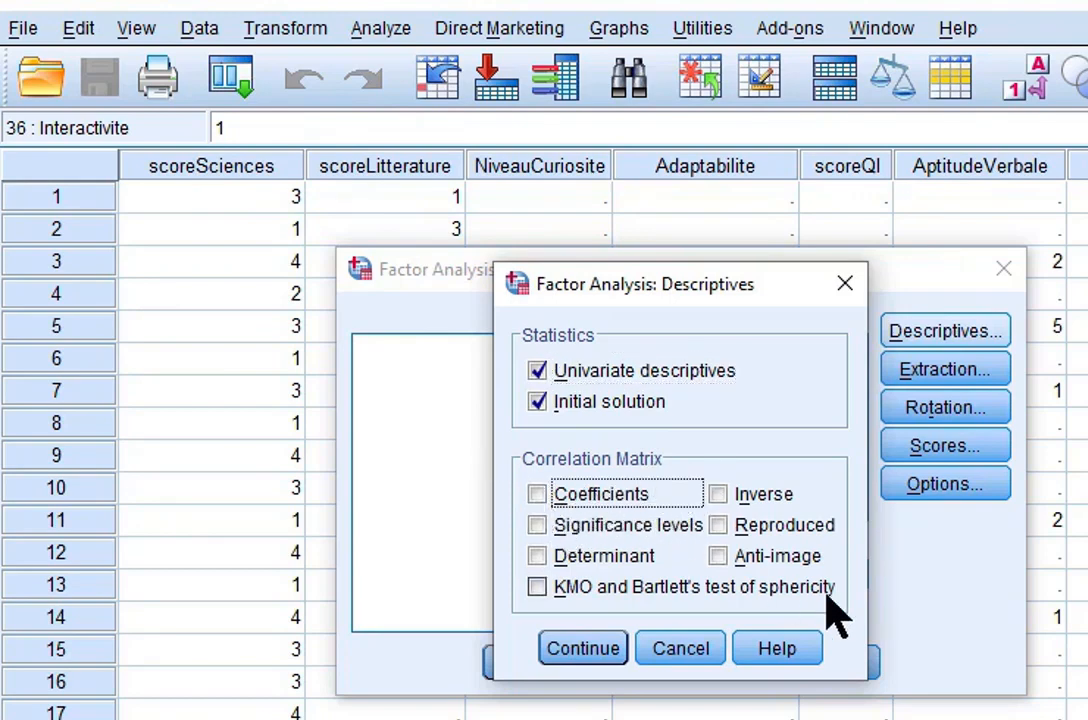
{"action": "left_click", "coordinate": [537, 495]}
{"action": "left_click", "coordinate": [538, 527]}
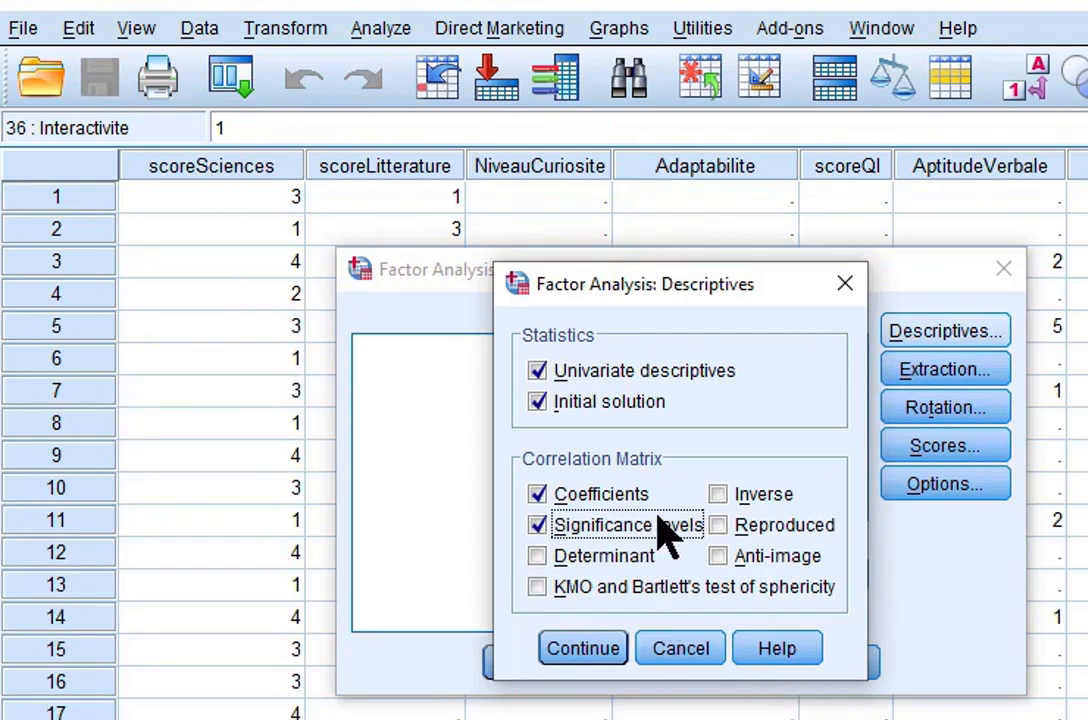
{"action": "left_click", "coordinate": [538, 558]}
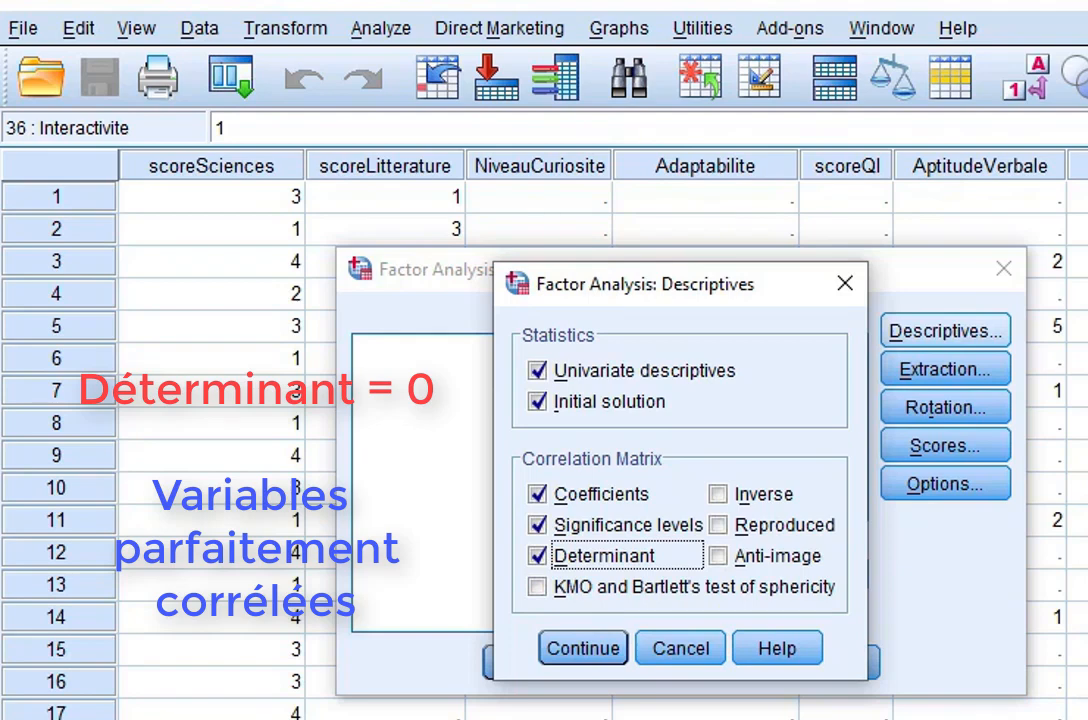
{"action": "left_click", "coordinate": [537, 588]}
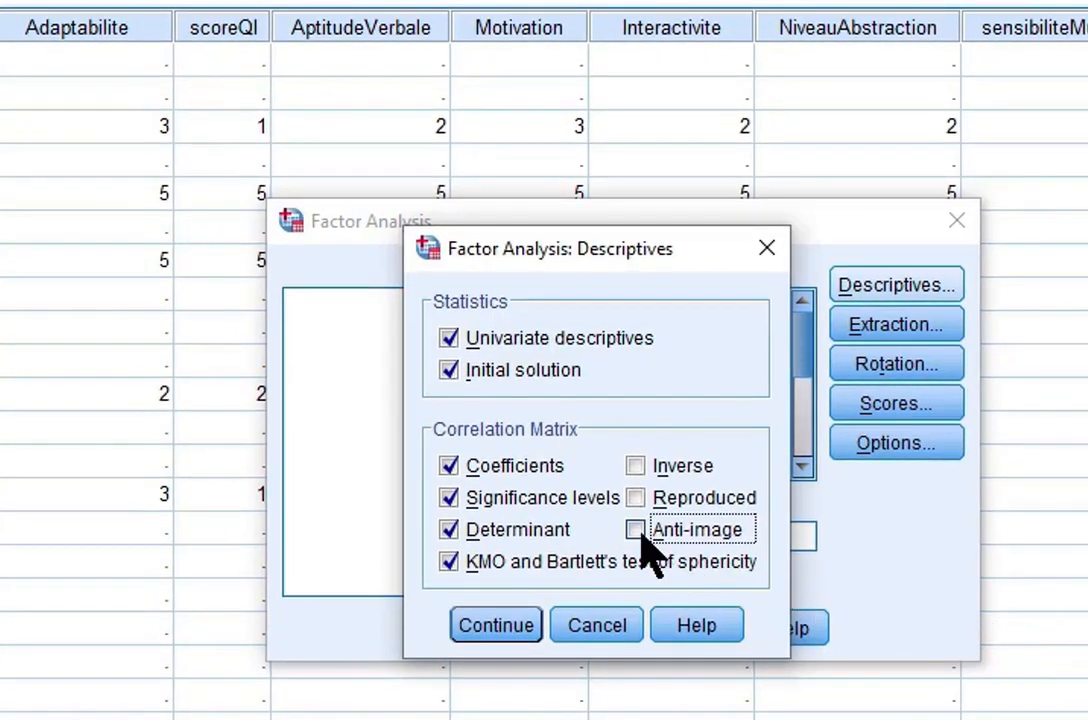
{"action": "left_click", "coordinate": [638, 530]}
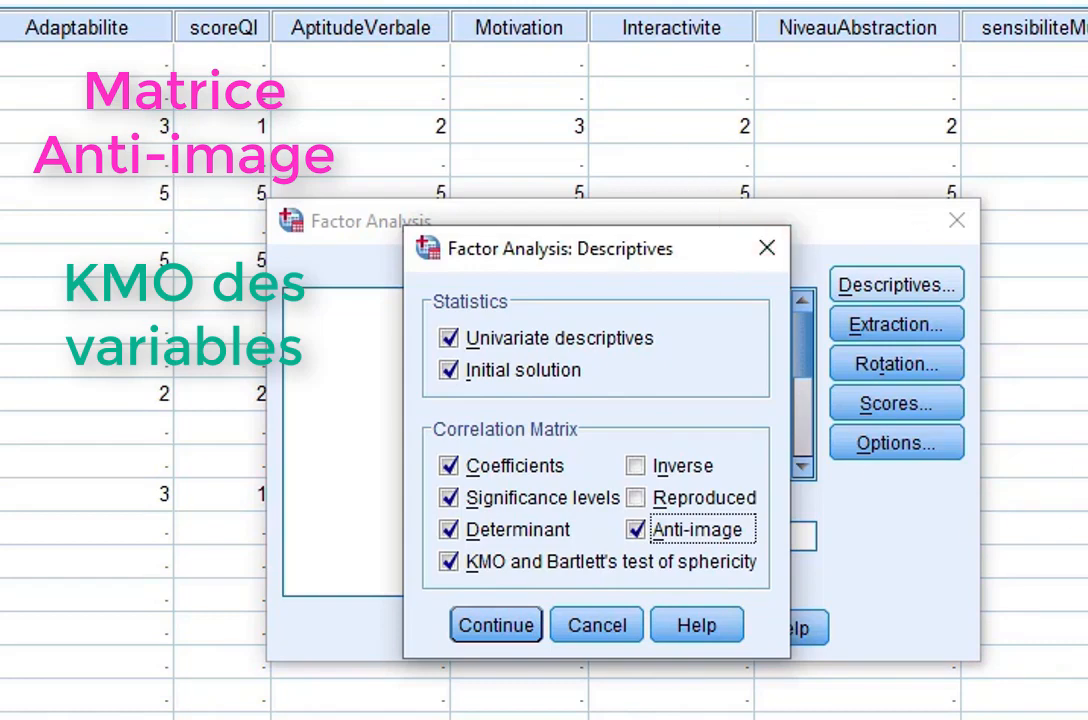
{"action": "left_click", "coordinate": [505, 625]}
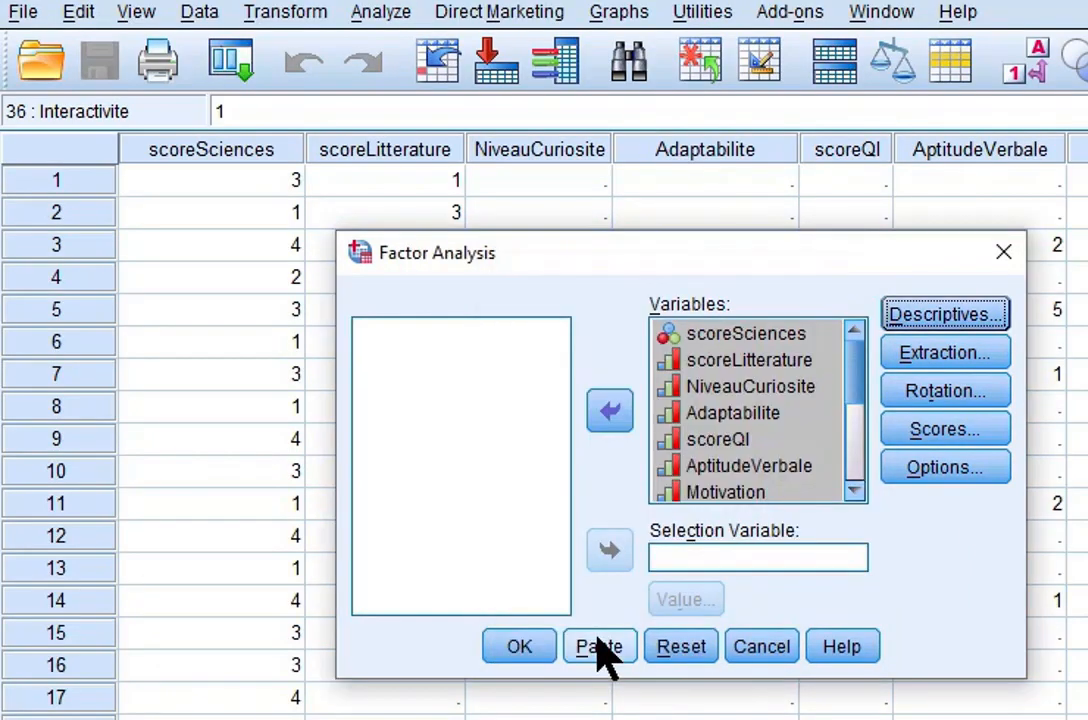
- Set the extraction method to Principal components on the correlation matrix and include a scree plot
{"action": "left_click", "coordinate": [915, 332]}
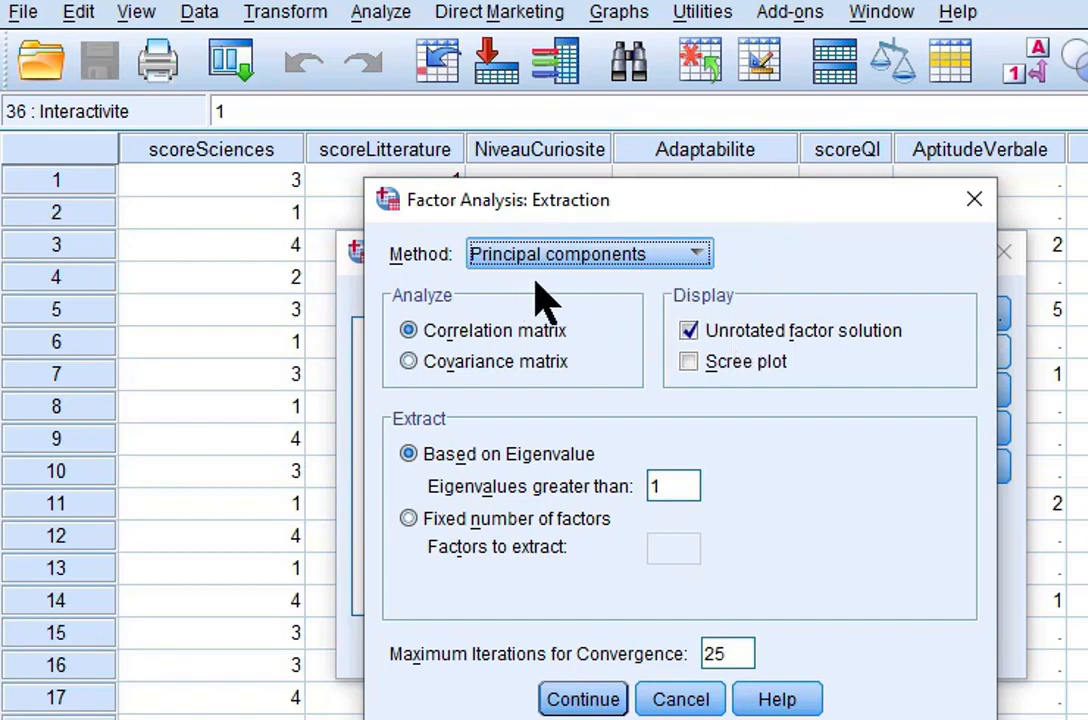
{"action": "left_click", "coordinate": [661, 258]}
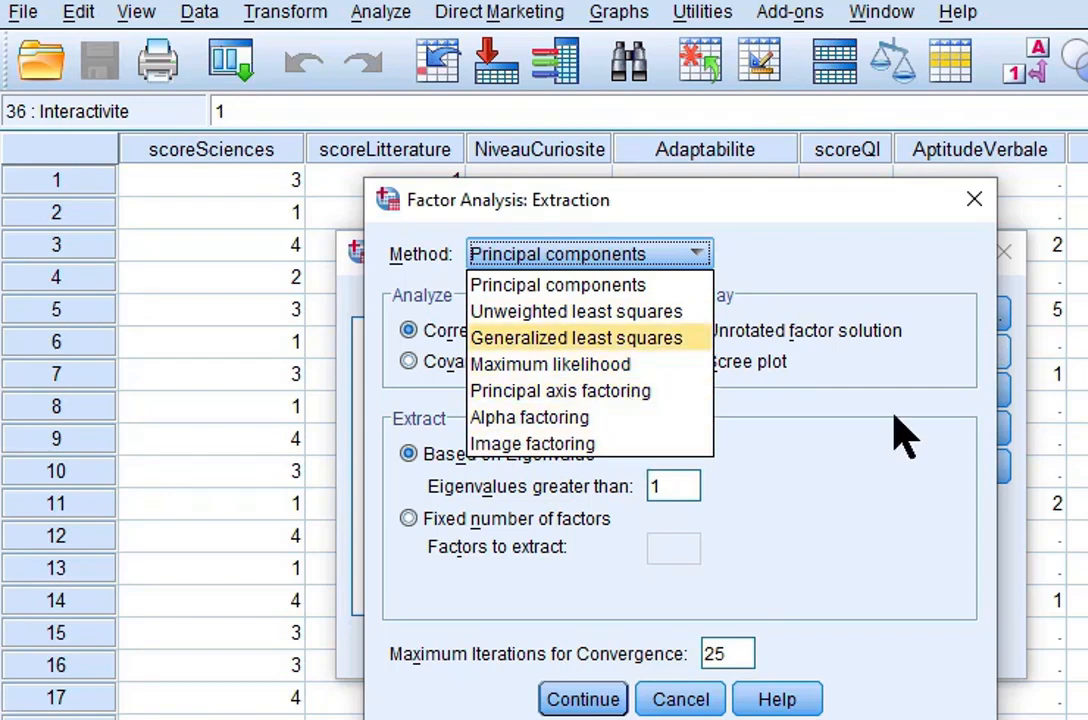
{"action": "left_click", "coordinate": [633, 288]}
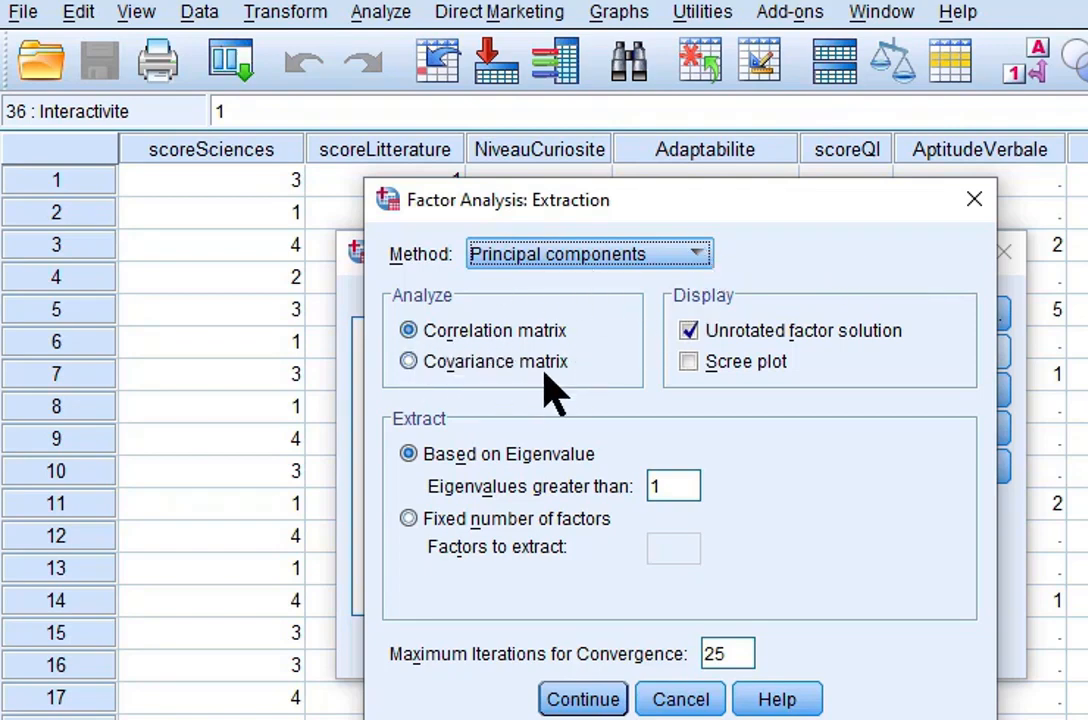
{"action": "left_click", "coordinate": [413, 366]}
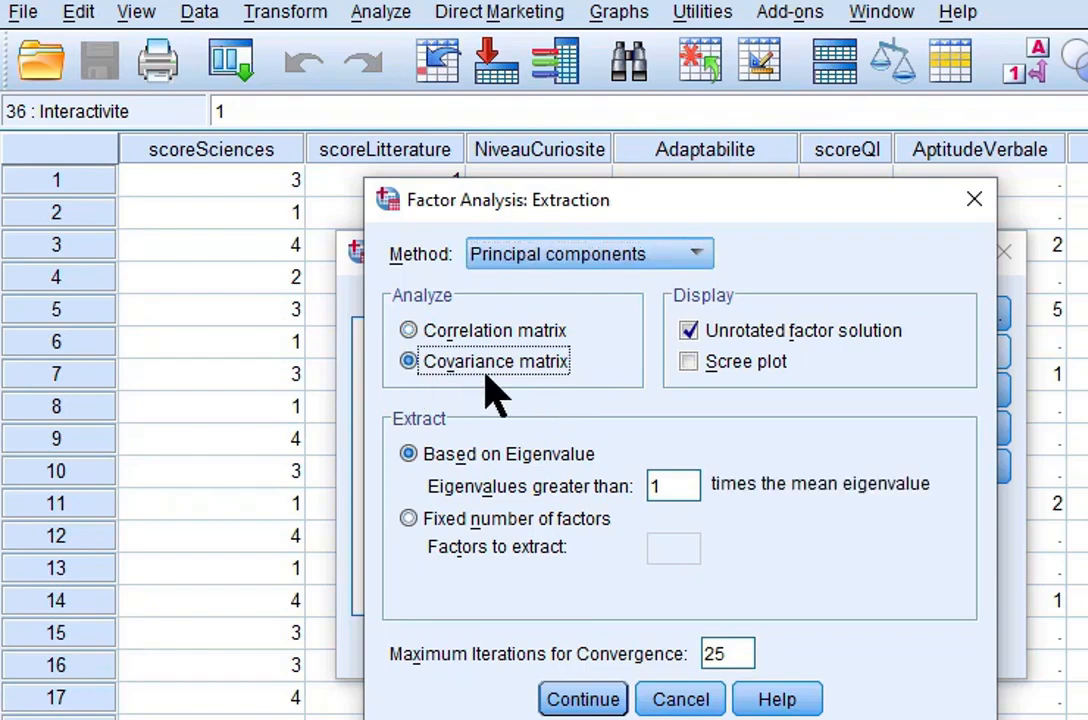
{"action": "left_click", "coordinate": [409, 331]}
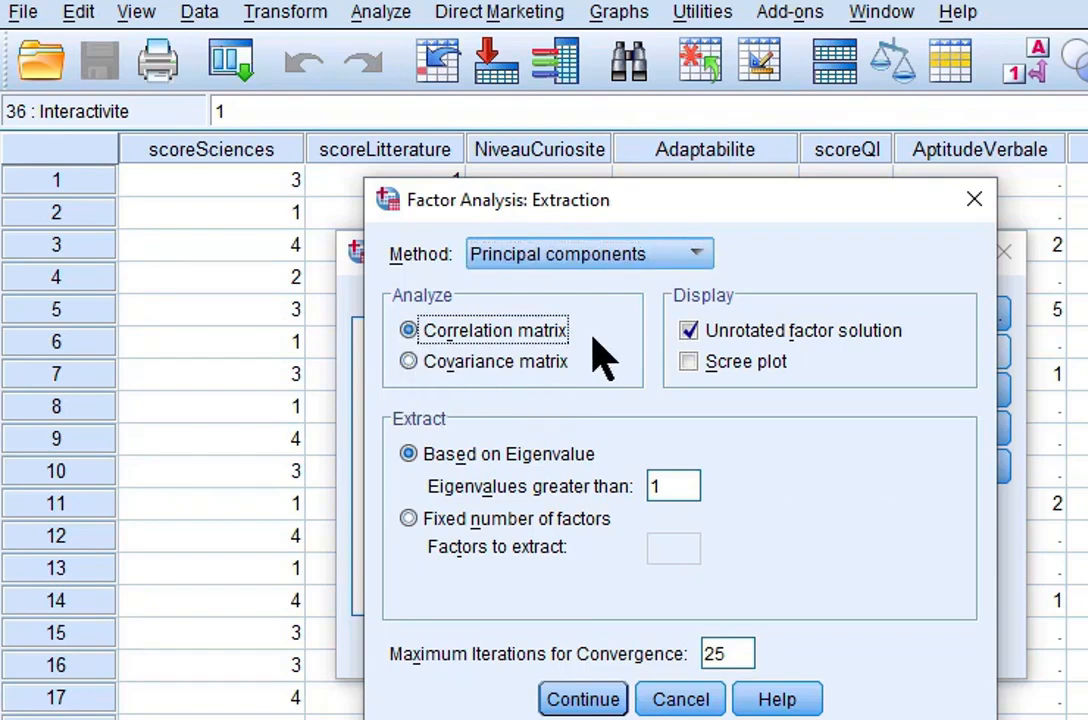
{"action": "left_click", "coordinate": [690, 368]}
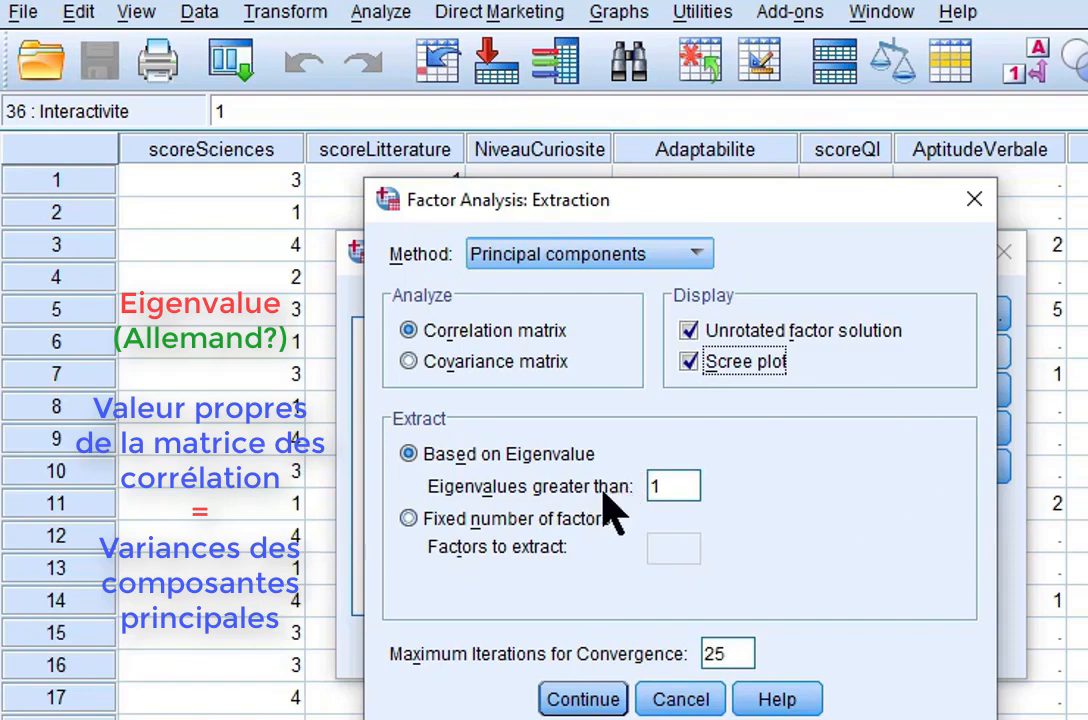
{"action": "left_click", "coordinate": [410, 518]}
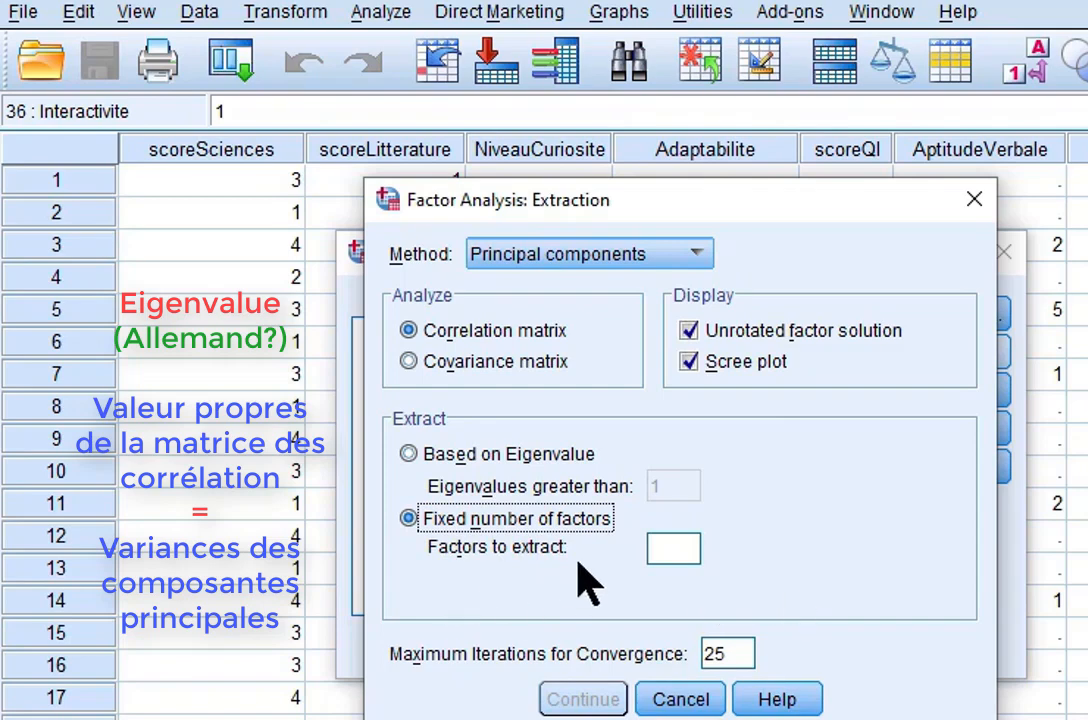
{"action": "left_click", "coordinate": [673, 549]}
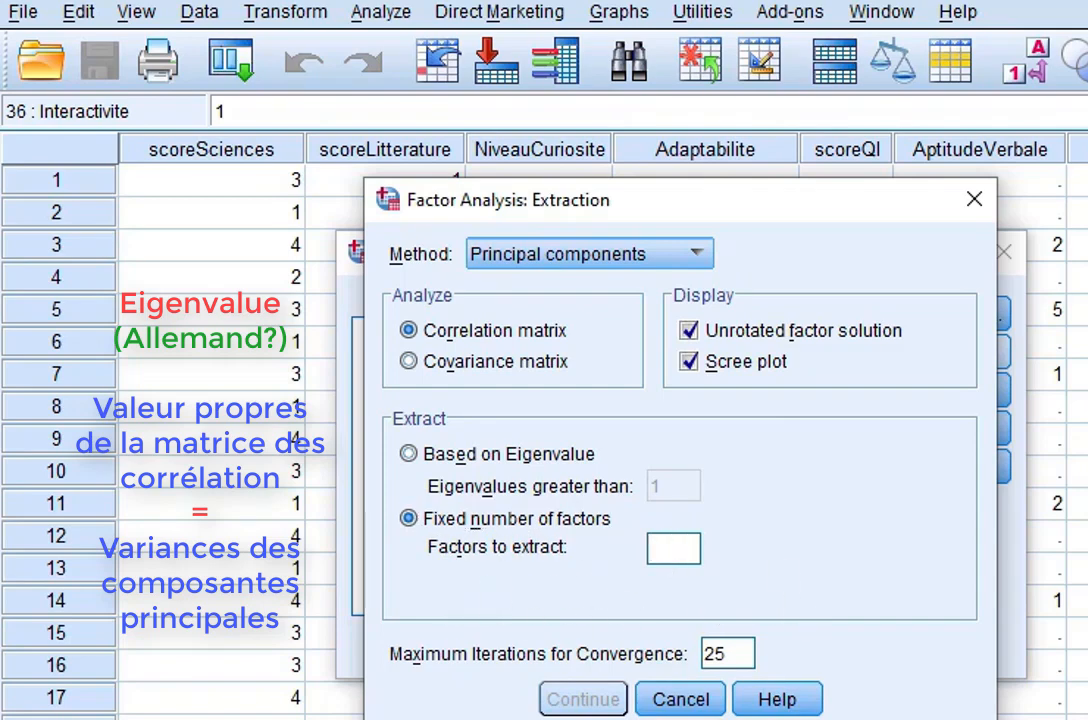
{"action": "type", "text": "3"}
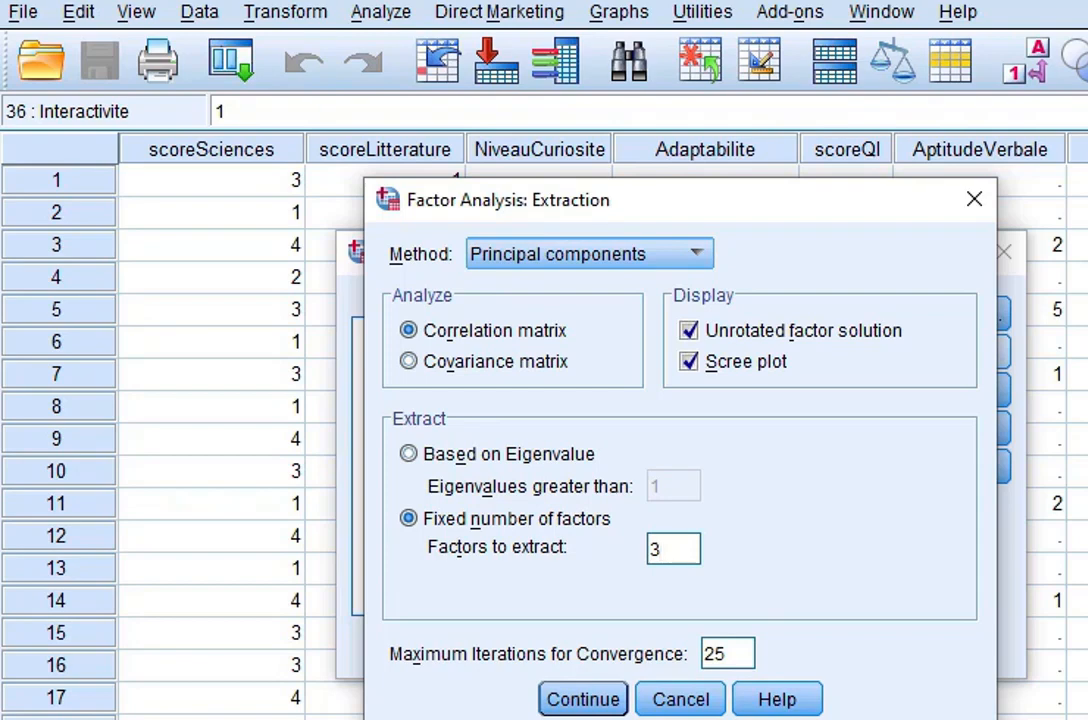
{"action": "key", "text": "BackSpace"}
{"action": "type", "text": "4"}
{"action": "key", "text": "BackSpace"}
{"action": "type", "text": "2"}
{"action": "key", "text": "BackSpace"}
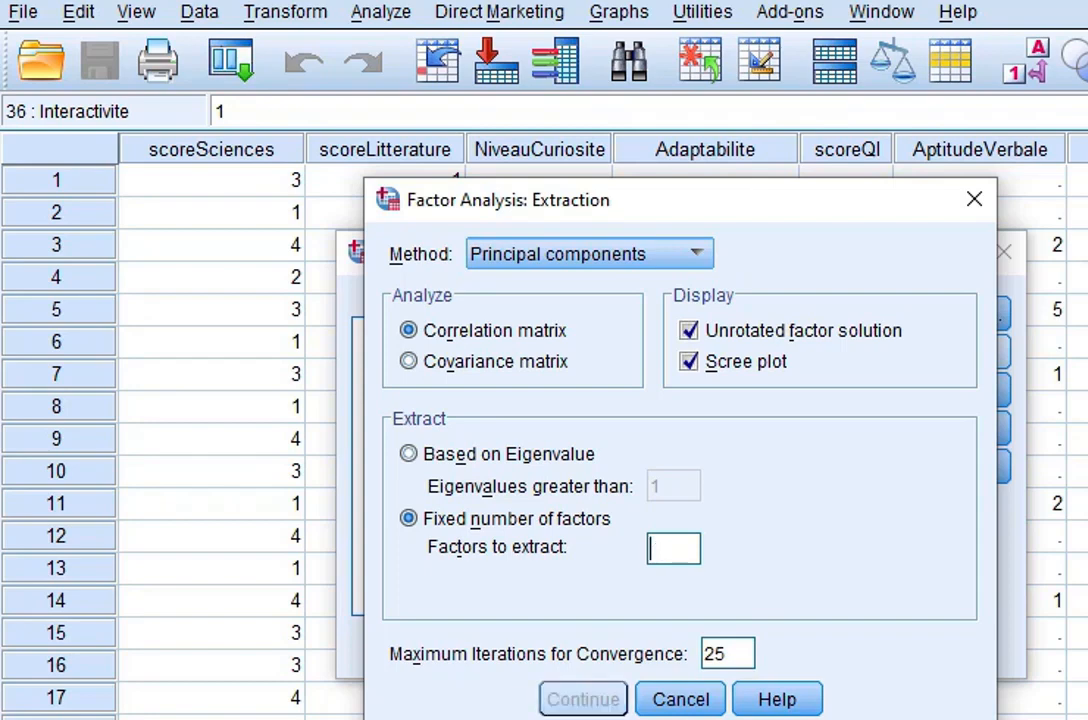
- Base the extraction on eigenvalues greater than 1 and accept the extraction settings
{"action": "left_click", "coordinate": [408, 455]}
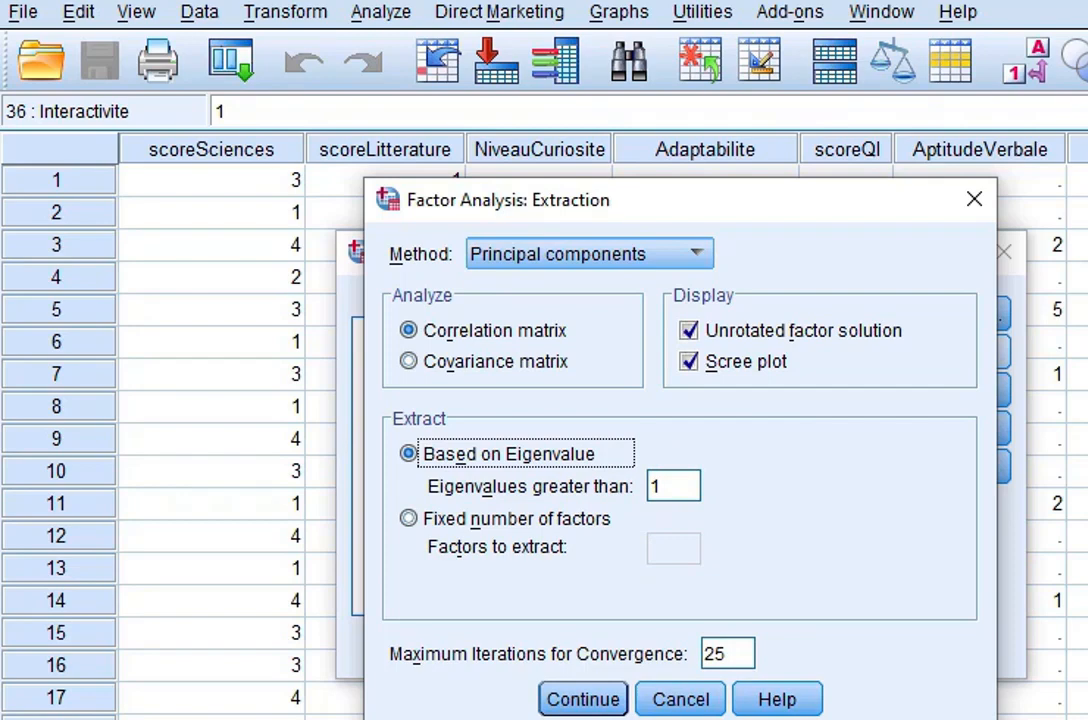
{"action": "left_click", "coordinate": [585, 700]}
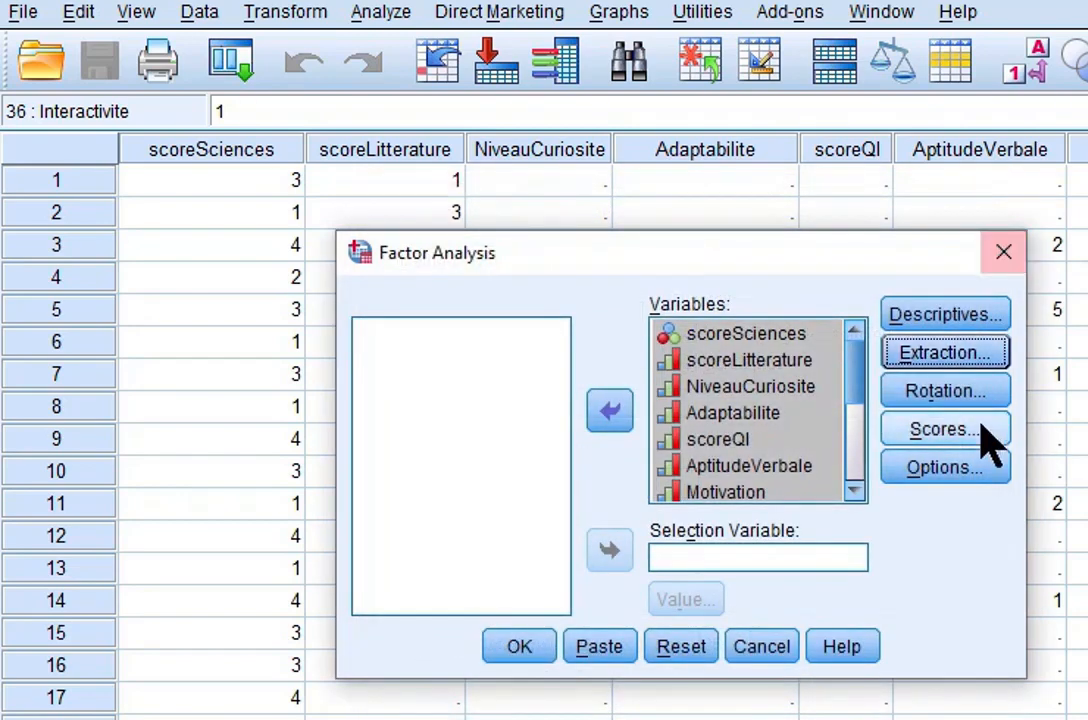
- Compare the Varimax and Direct Oblimin rotation options and apply Varimax as the rotation method
{"action": "left_click", "coordinate": [966, 393]}
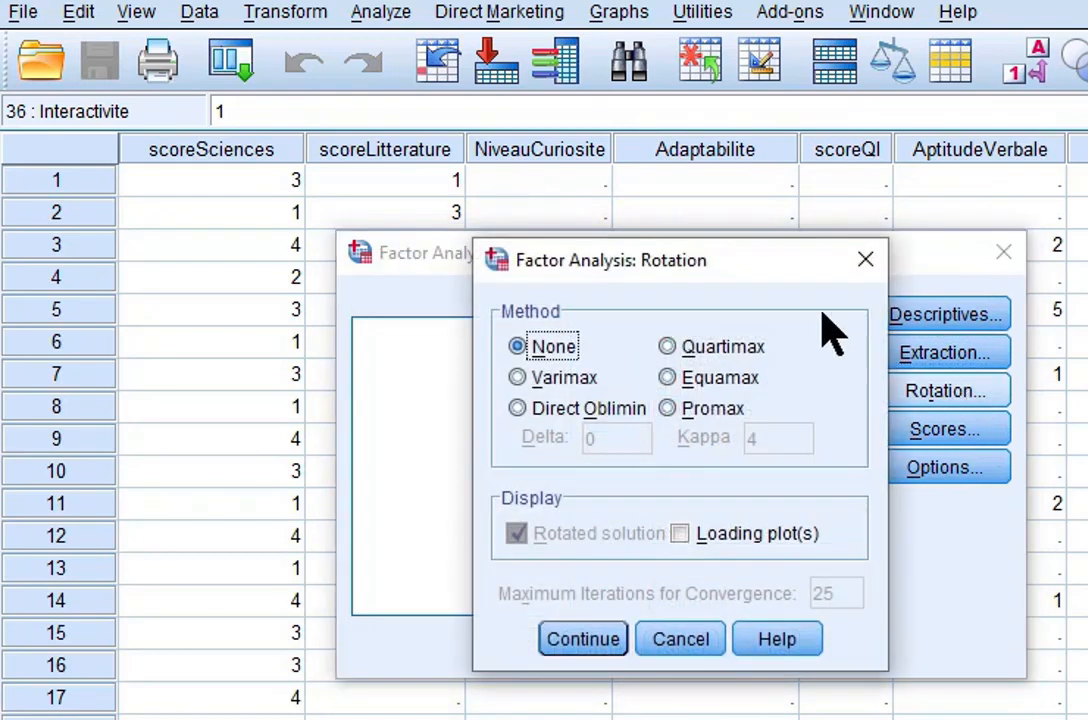
{"action": "left_click_drag", "start_coordinate": [770, 270], "coordinate": [754, 316]}
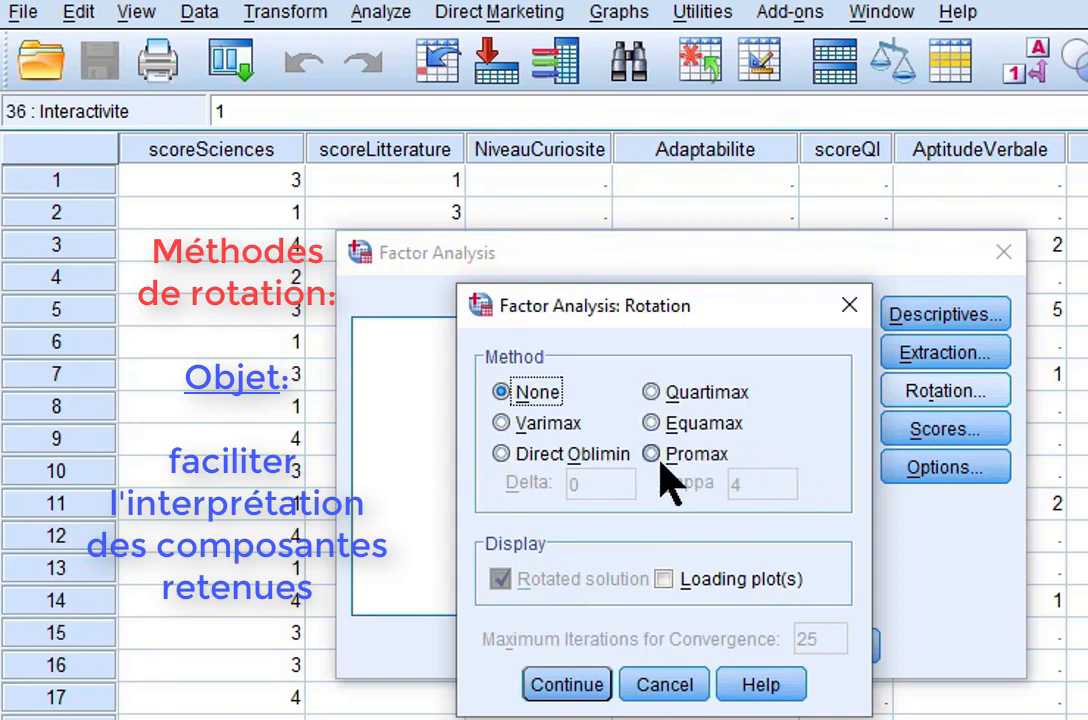
{"action": "left_click", "coordinate": [502, 425]}
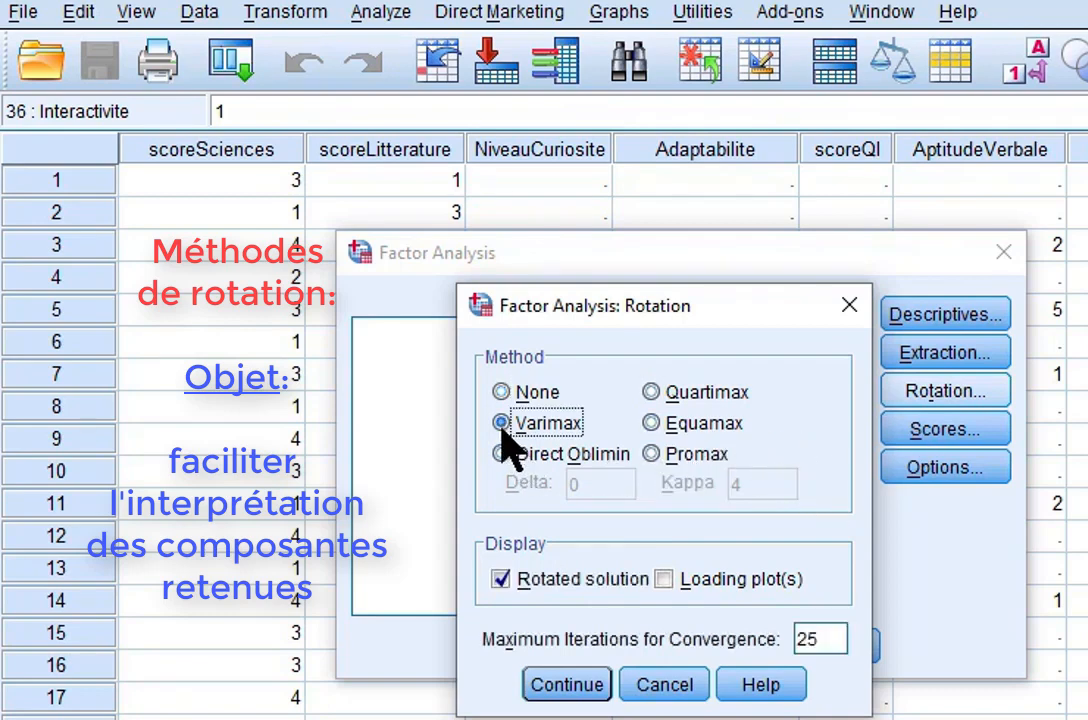
{"action": "left_click", "coordinate": [501, 455]}
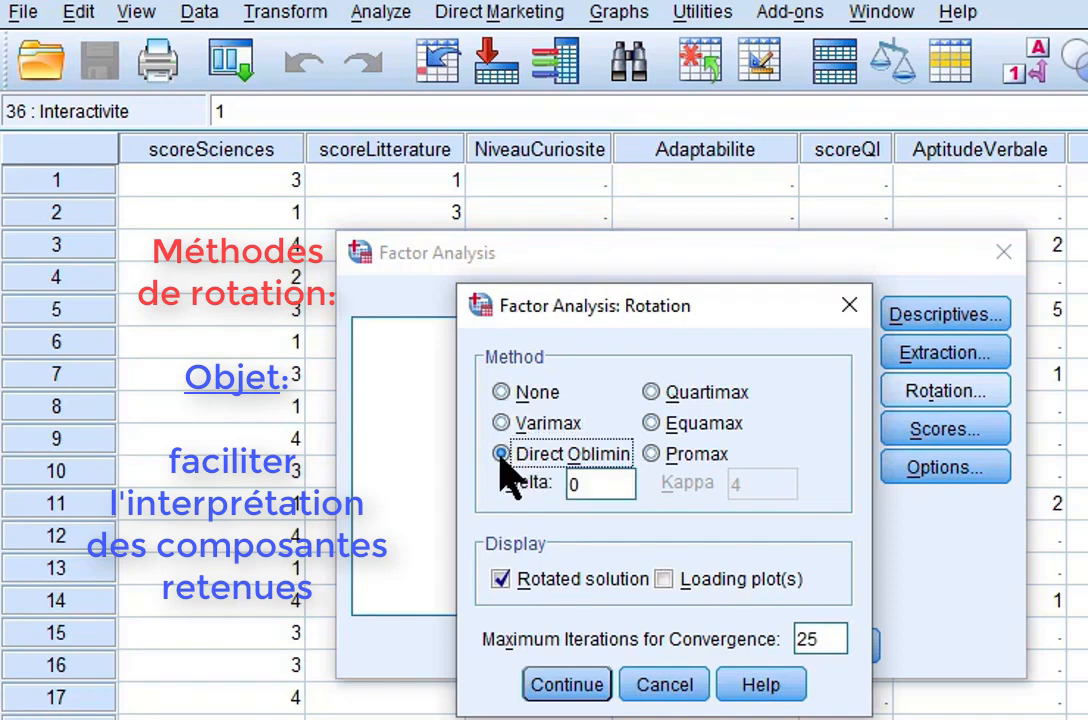
{"action": "left_click", "coordinate": [500, 423]}
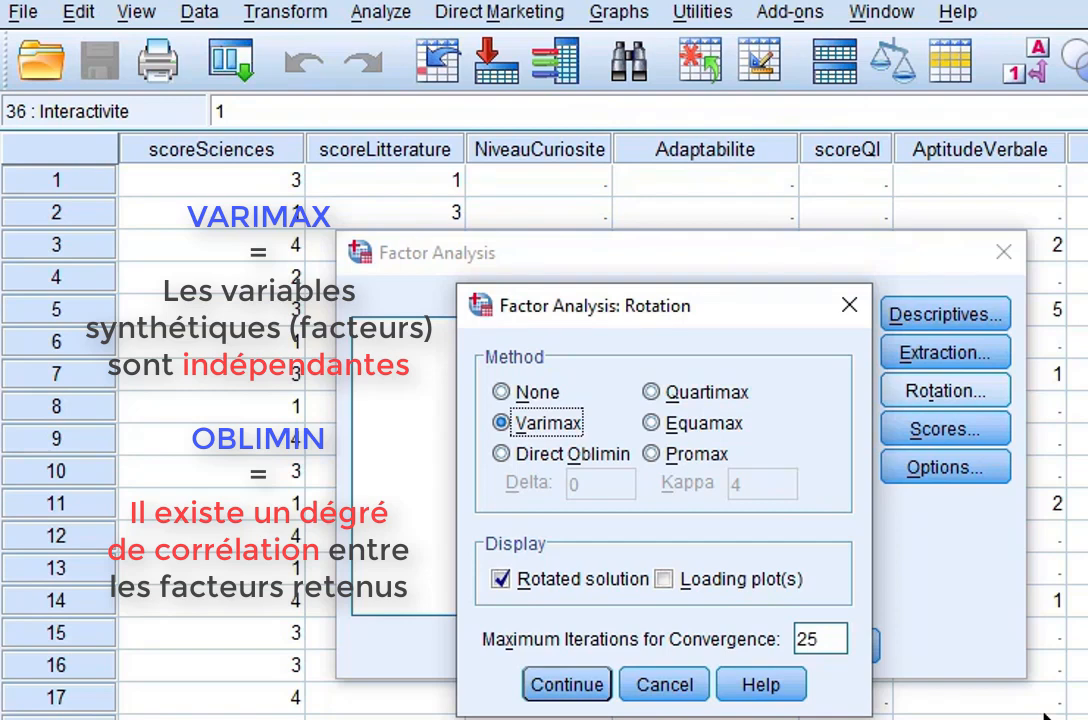
{"action": "left_click", "coordinate": [503, 455]}
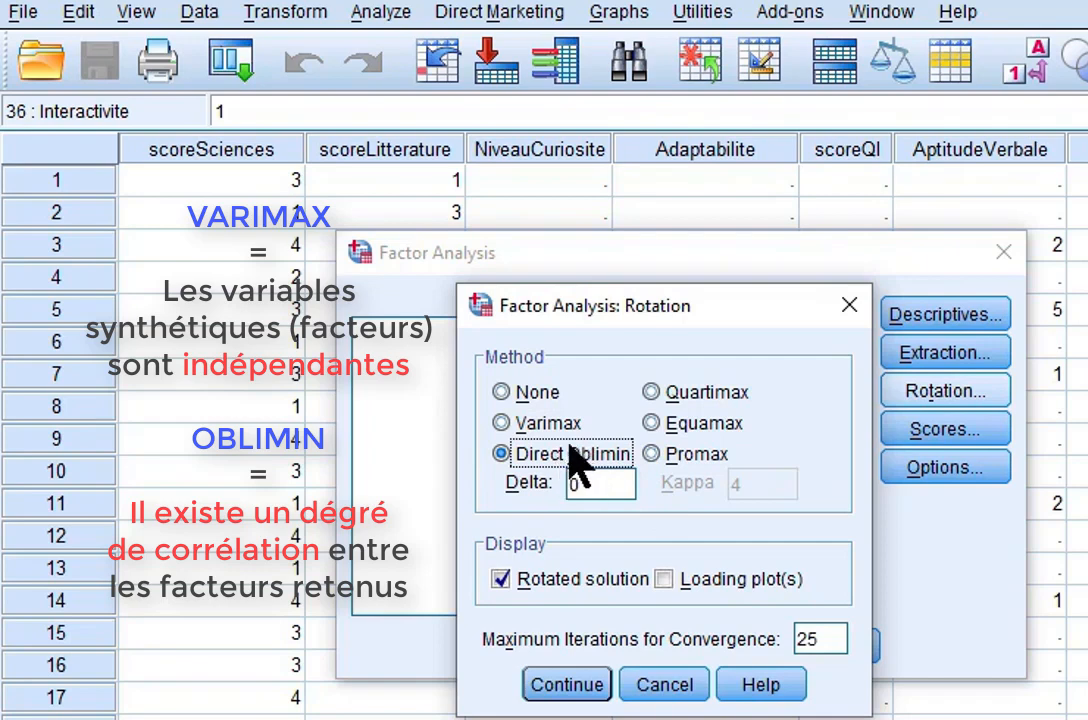
{"action": "left_click", "coordinate": [502, 423]}
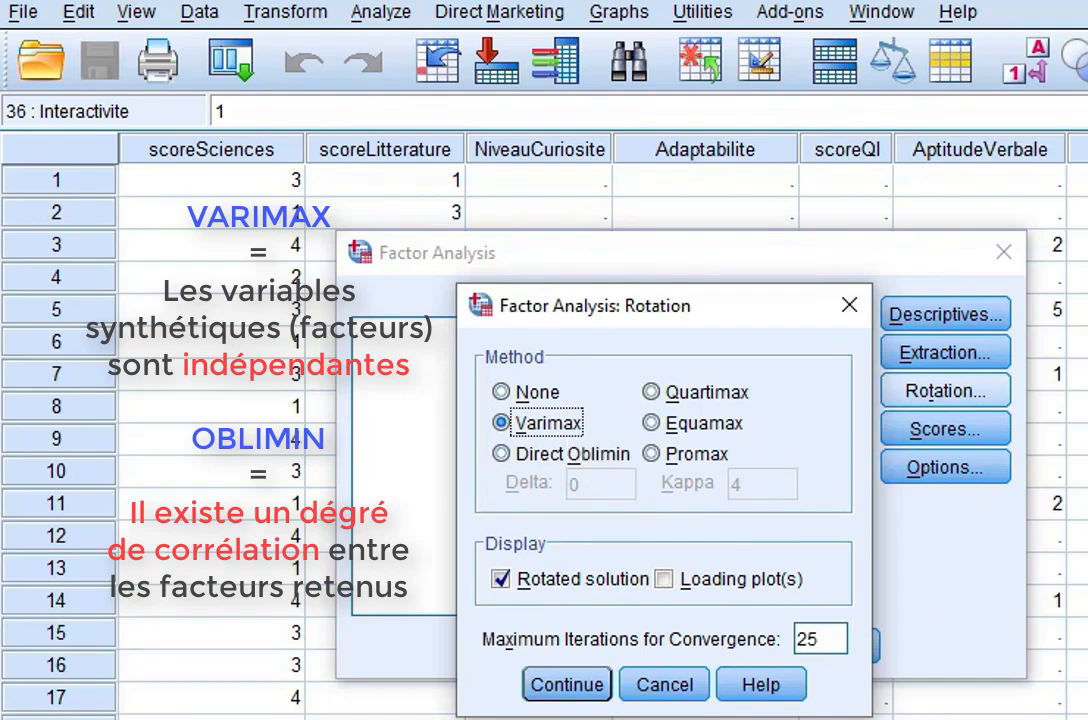
{"action": "left_click", "coordinate": [566, 685]}
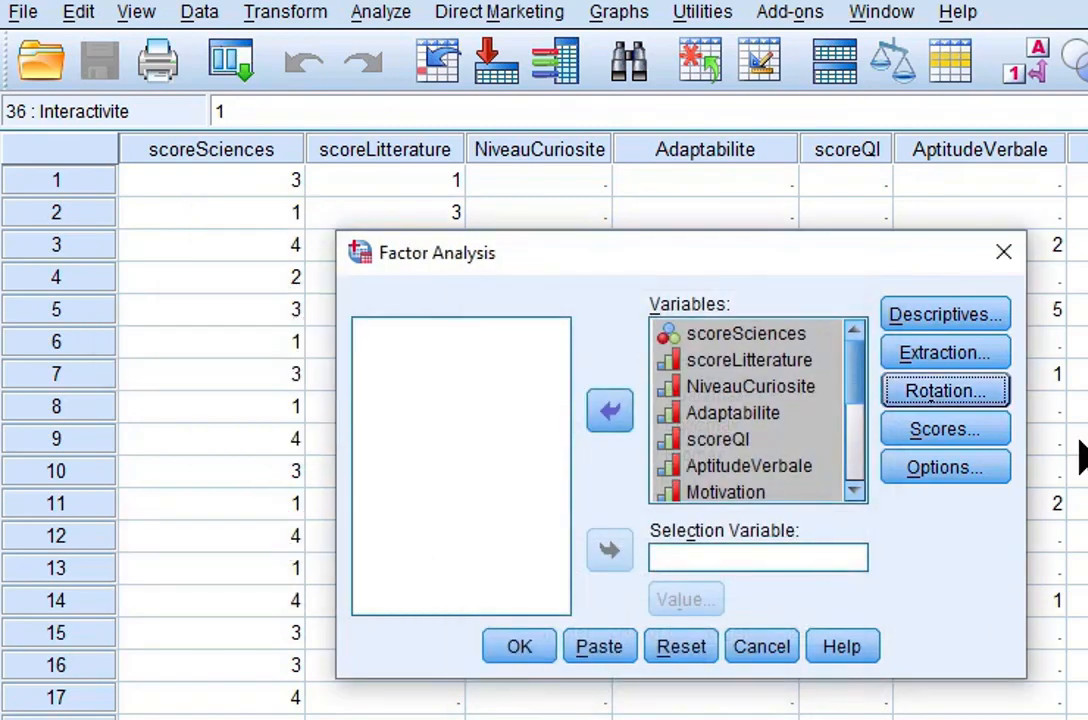
- Save the factor scores as variables with the Regression method and display the factor score coefficient matrix
{"action": "left_click", "coordinate": [940, 440]}
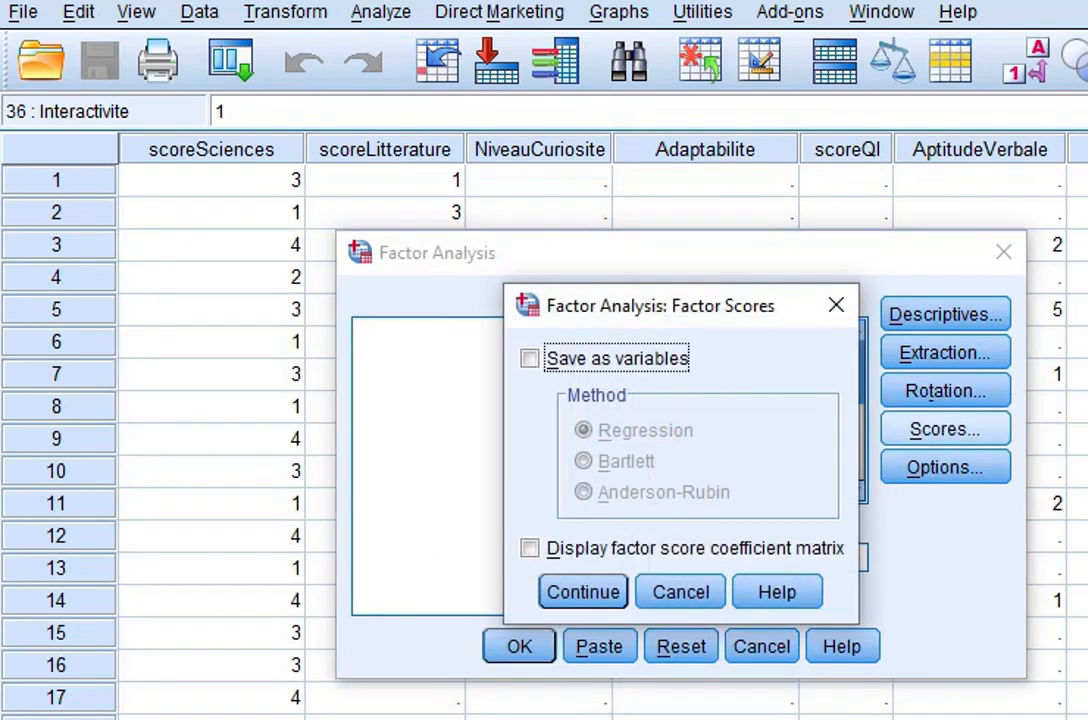
{"action": "left_click", "coordinate": [530, 360]}
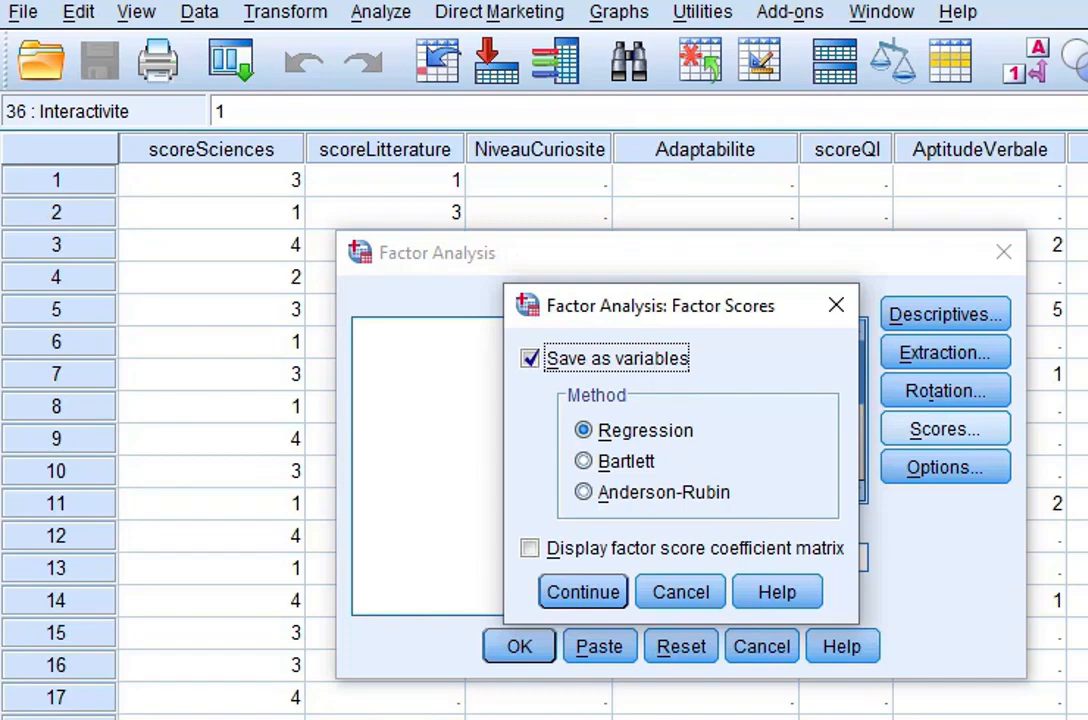
{"action": "left_click", "coordinate": [530, 549]}
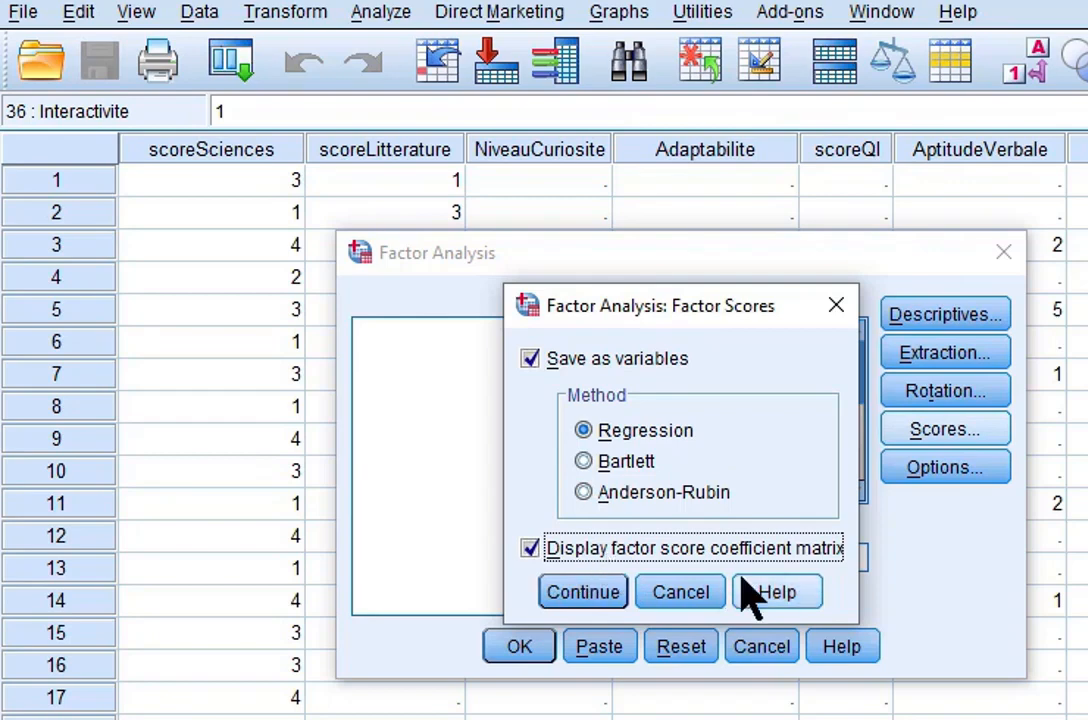
{"action": "left_click", "coordinate": [580, 592]}
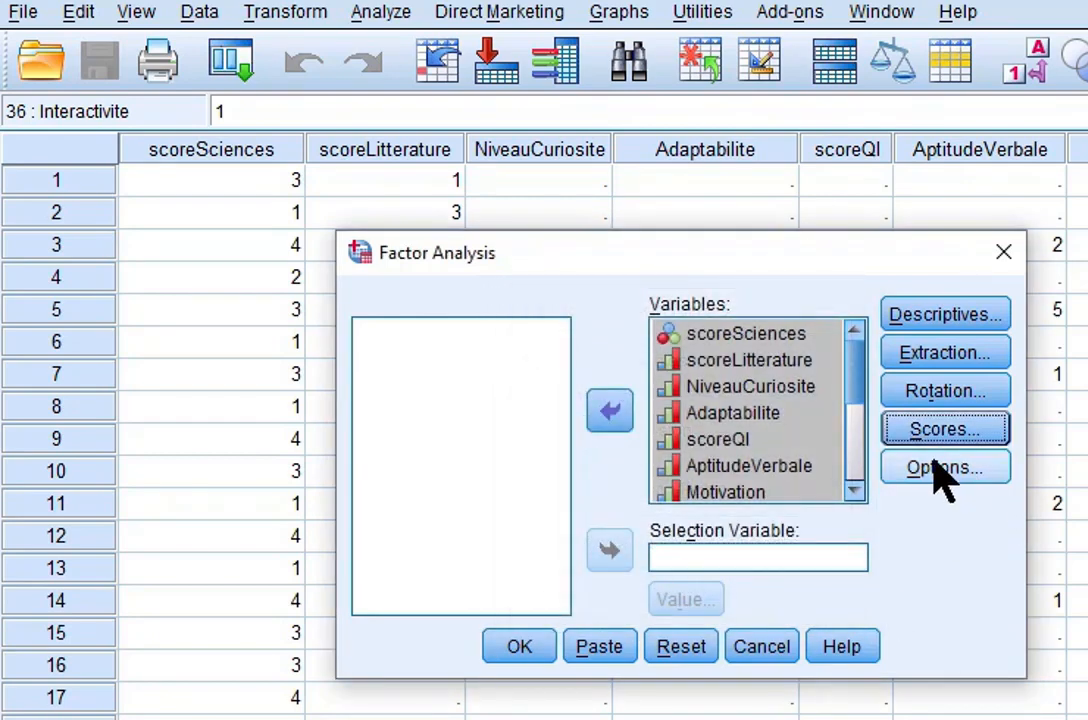
- Sort the displayed coefficients by size and suppress small coefficients with an absolute value below .5
{"action": "left_click", "coordinate": [938, 470]}
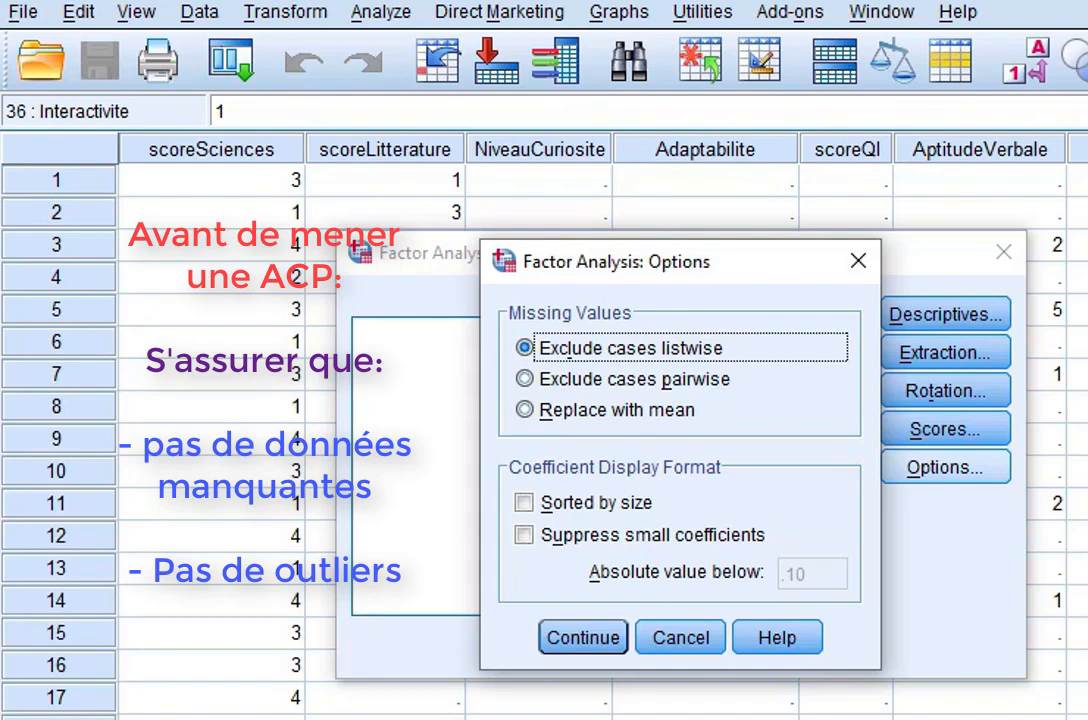
{"action": "left_click", "coordinate": [524, 503]}
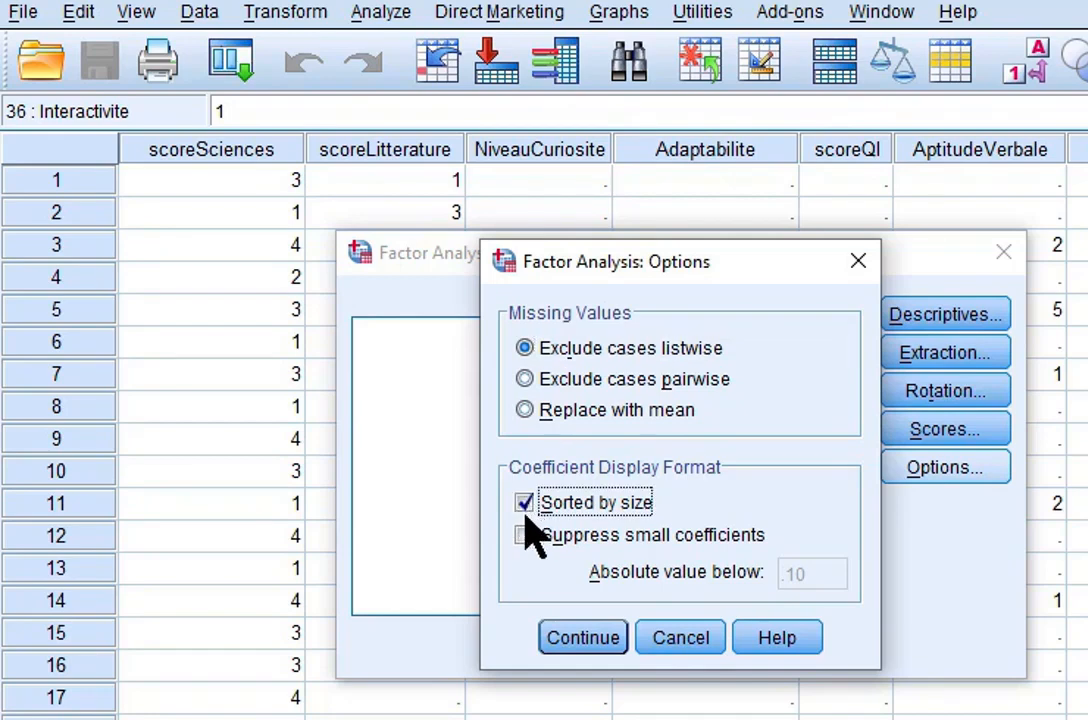
{"action": "left_click", "coordinate": [525, 535]}
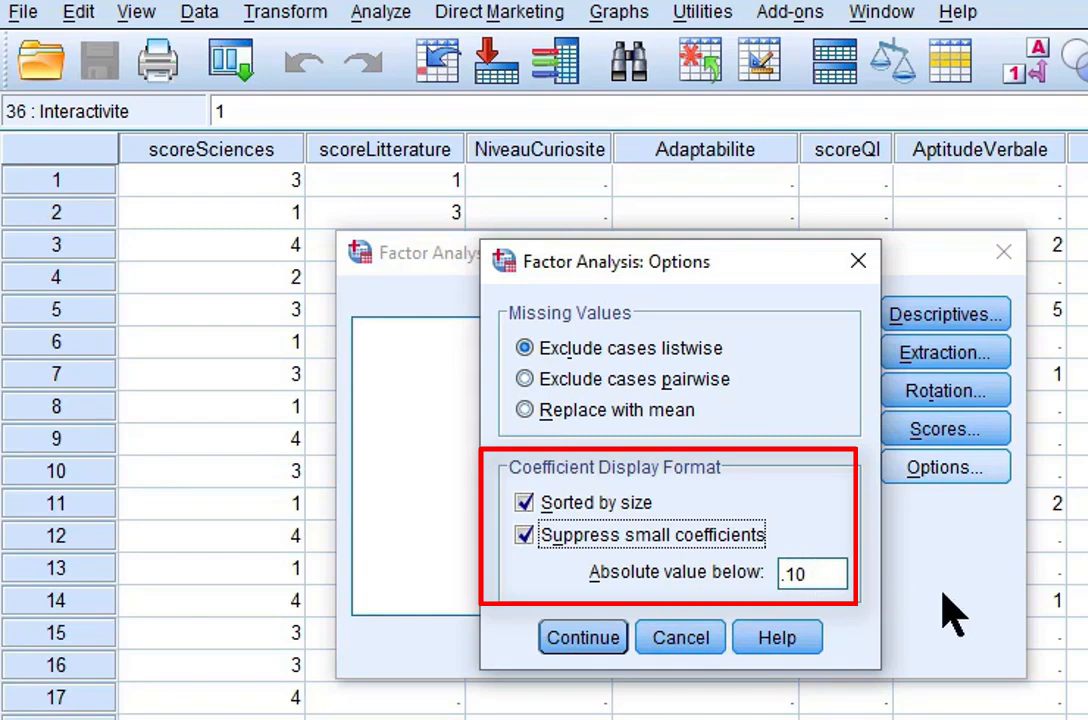
{"action": "double_click", "coordinate": [813, 573]}
{"action": "key", "text": "BackSpace"}
{"action": "key", "text": "BackSpace"}
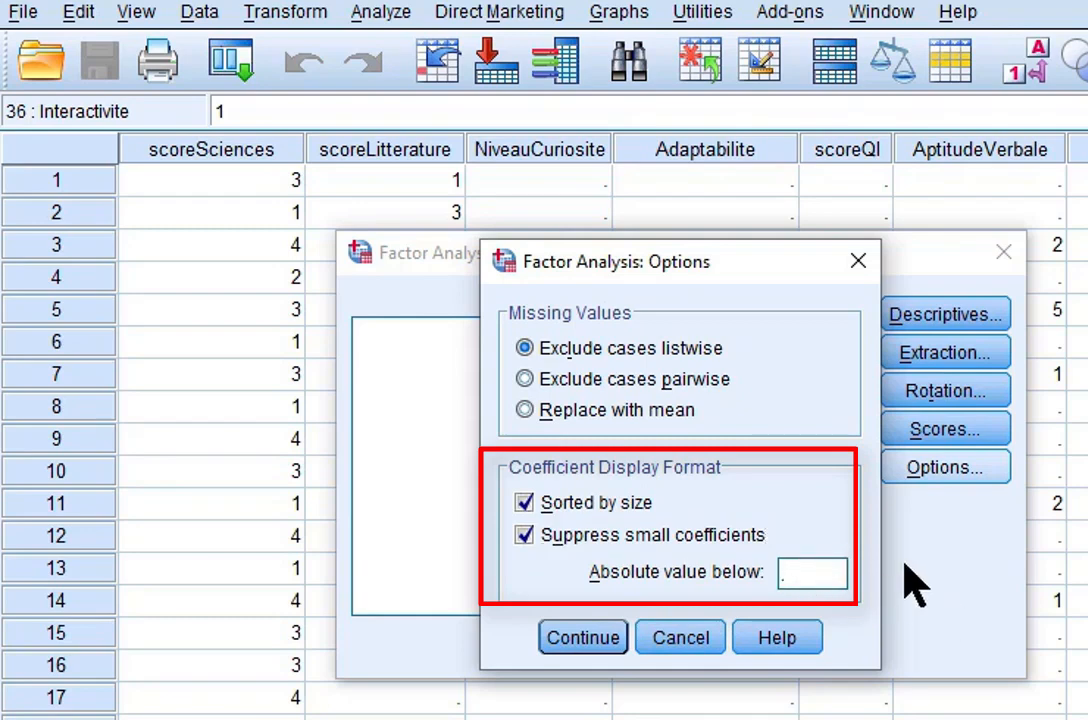
{"action": "type", "text": "5"}
{"action": "left_click", "coordinate": [580, 640]}
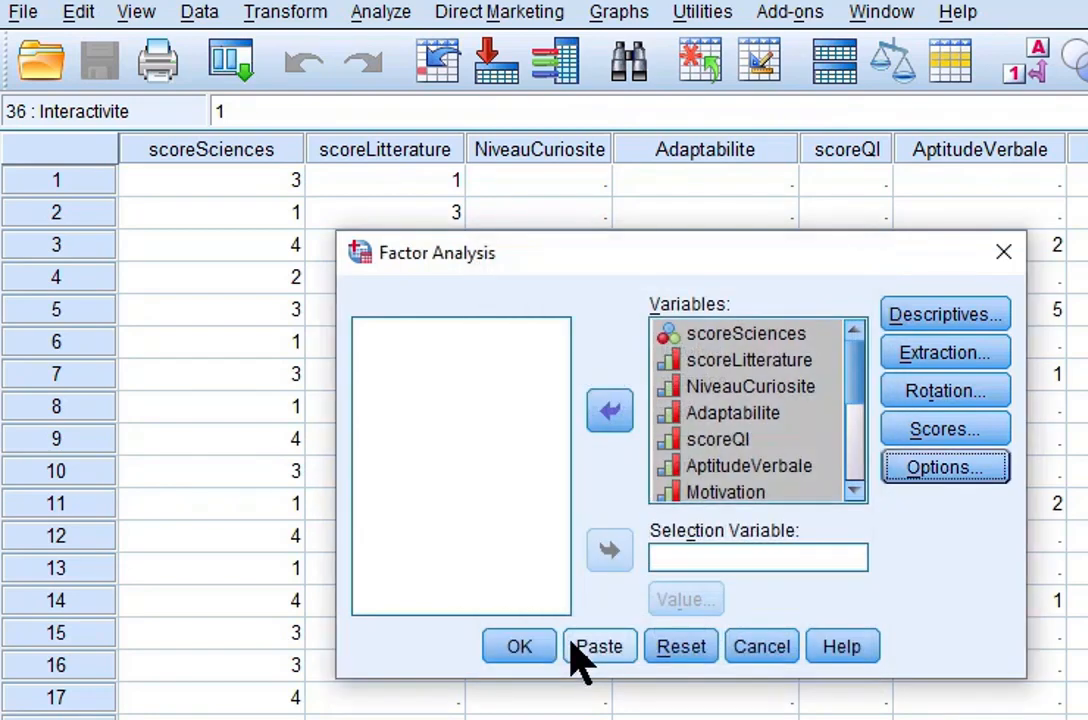
- Run the factor analysis and bring up its descriptive statistics and correlation matrix, giving the output contents more room
{"action": "left_click", "coordinate": [520, 647]}
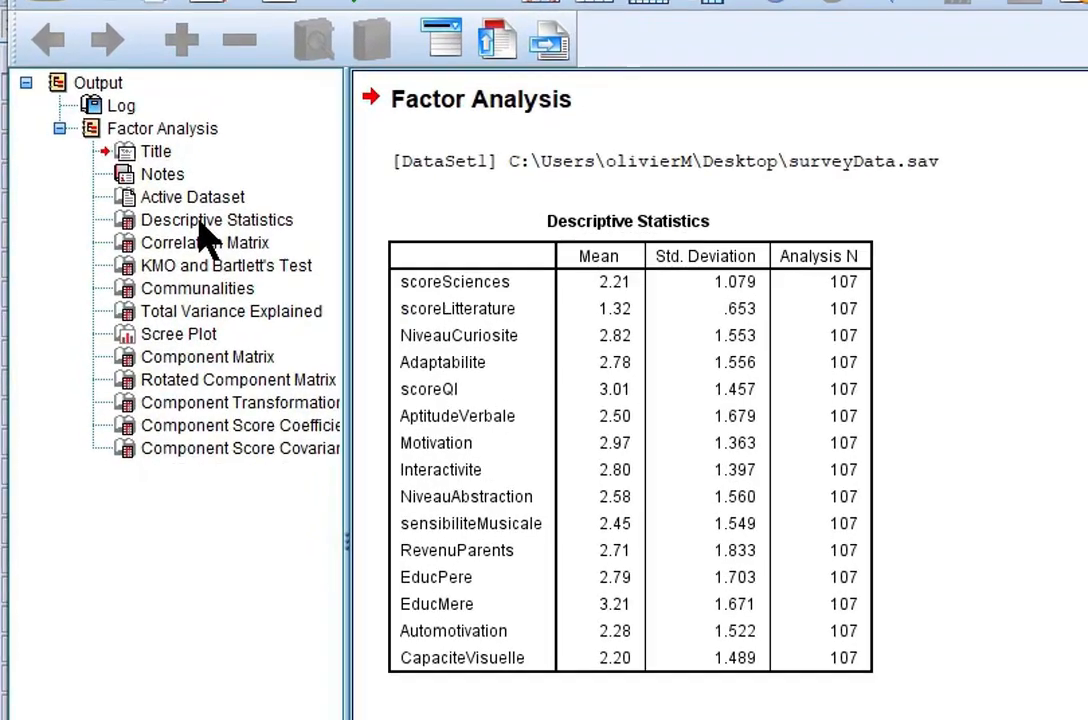
{"action": "left_click", "coordinate": [205, 246]}
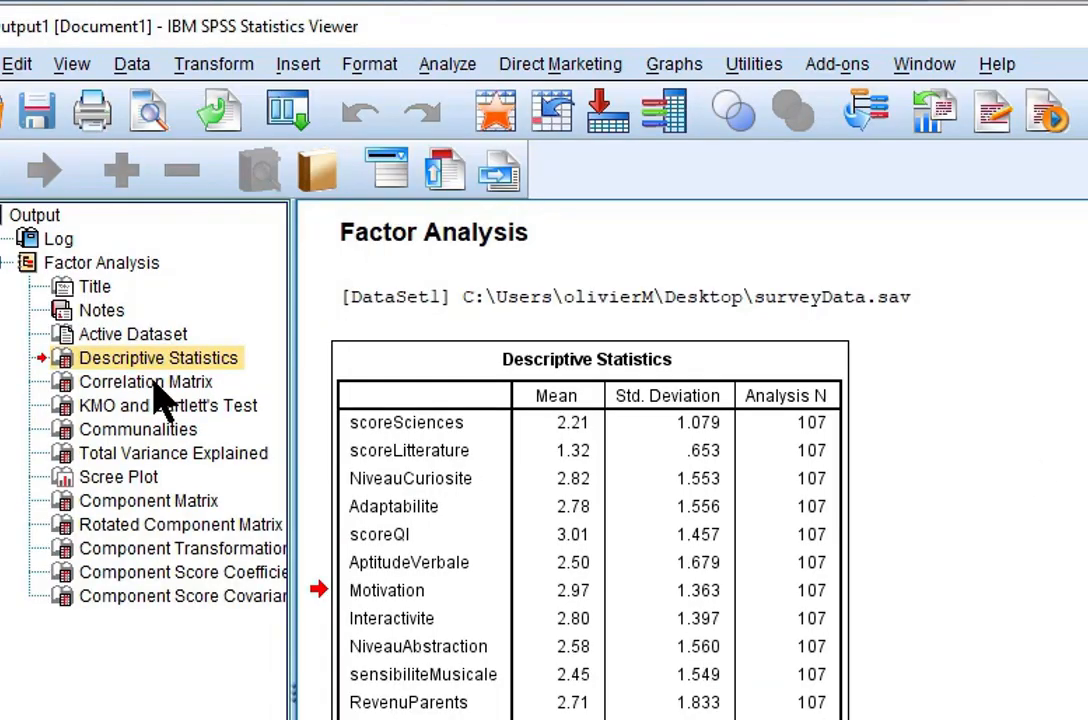
{"action": "left_click", "coordinate": [152, 383]}
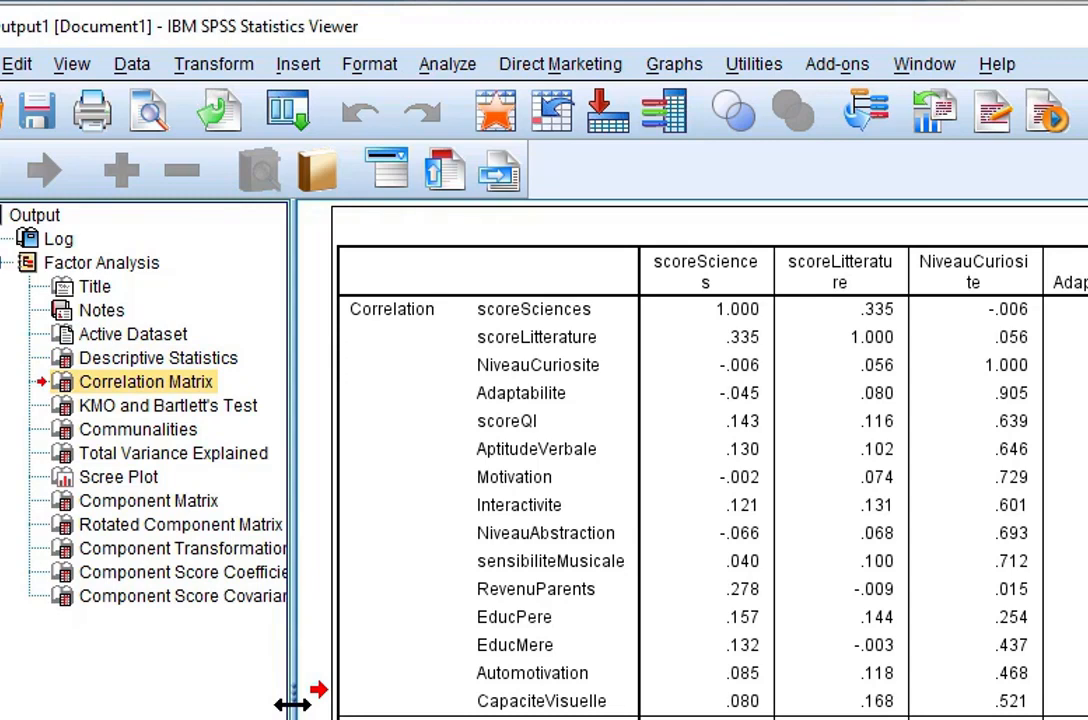
{"action": "left_click_drag", "start_coordinate": [292, 705], "coordinate": [7, 364]}
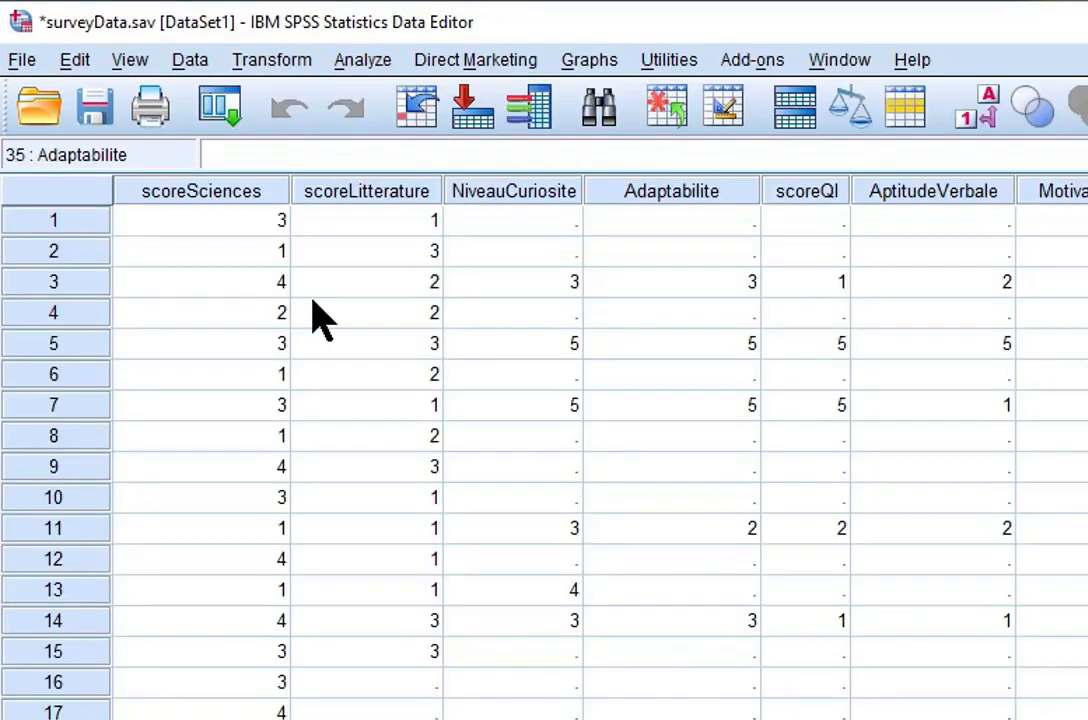
- Go through the scoreLitterature, NiveauCuriosite and Adaptabilite columns in the surveyData.sav data
{"action": "left_click", "coordinate": [430, 220]}
{"action": "left_click", "coordinate": [530, 220]}
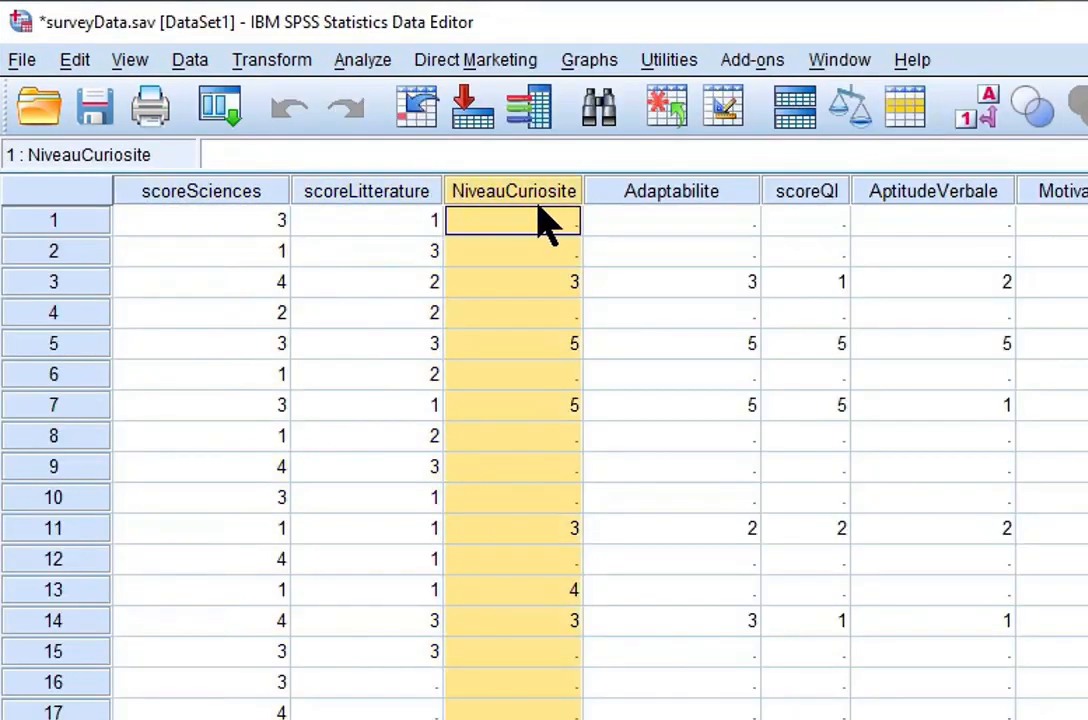
{"action": "left_click", "coordinate": [716, 215]}
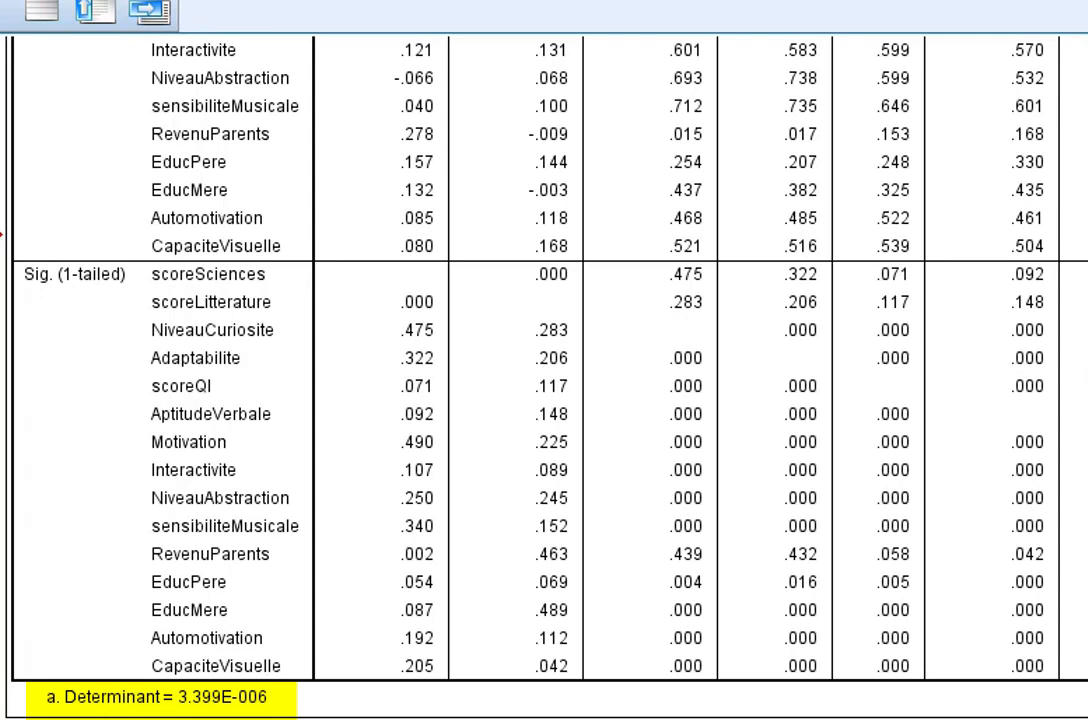
- Examine the KMO and Bartlett's Test table and the sampling adequacy measures in the anti-image matrices
{"action": "scroll", "coordinate": [308, 352], "scroll_direction": "down", "scroll_amount": 5}
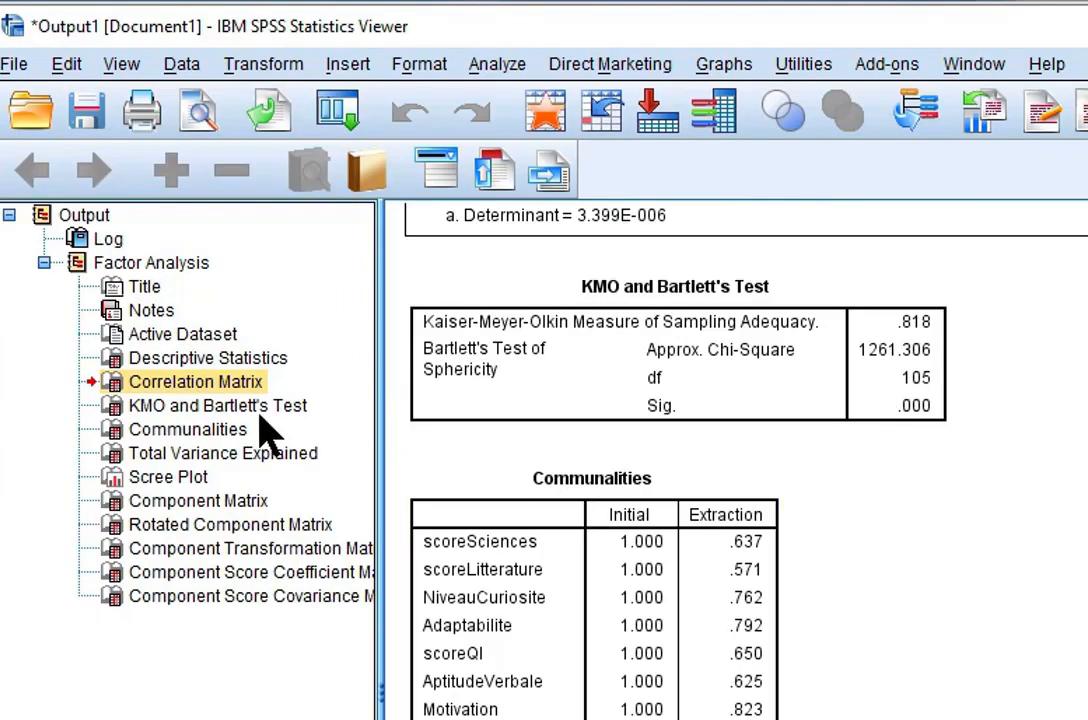
{"action": "left_click", "coordinate": [155, 405]}
{"action": "left_click", "coordinate": [795, 333]}
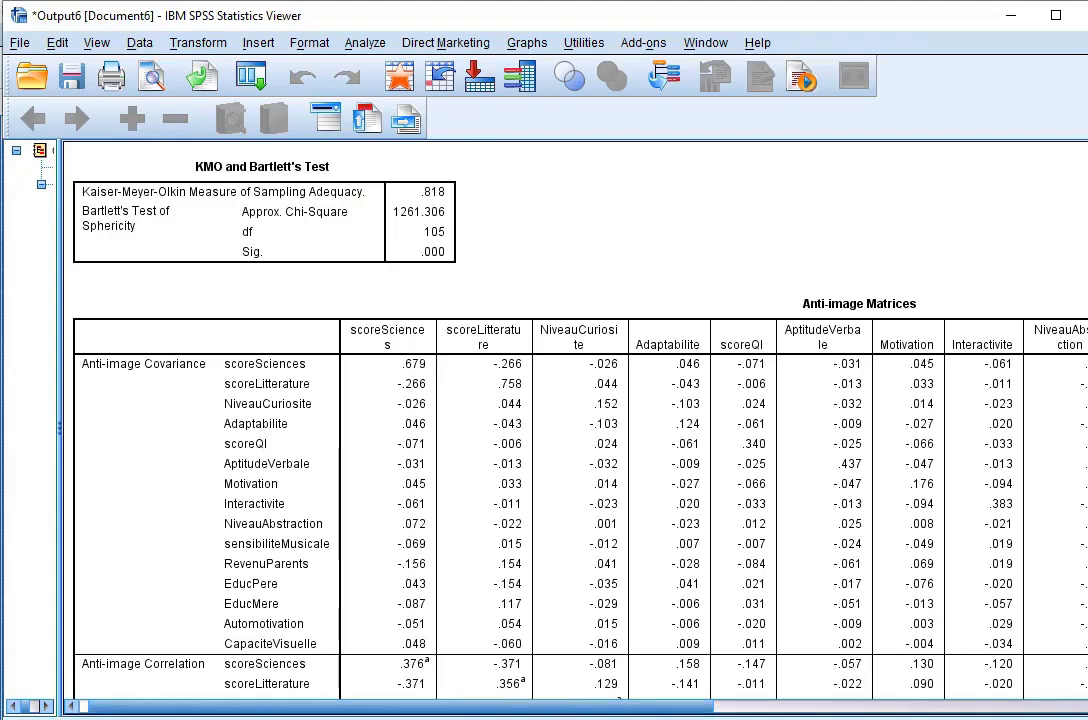
{"action": "scroll", "coordinate": [595, 254], "scroll_direction": "down", "scroll_amount": 10}
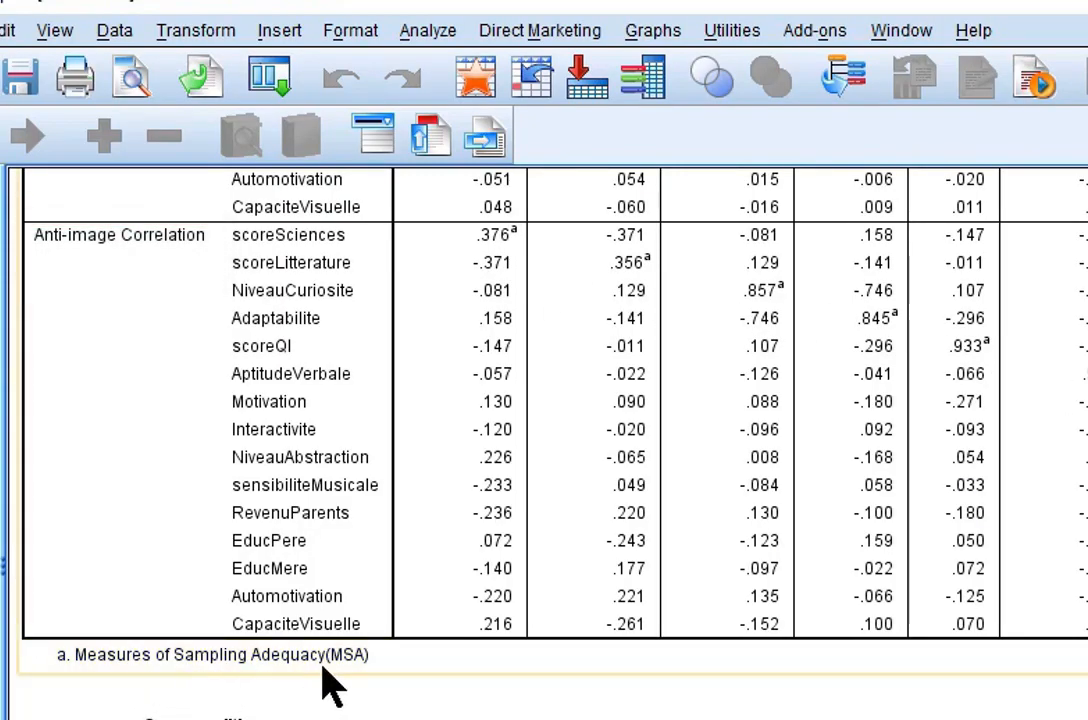
{"action": "scroll", "coordinate": [709, 291], "scroll_direction": "up", "scroll_amount": 5}
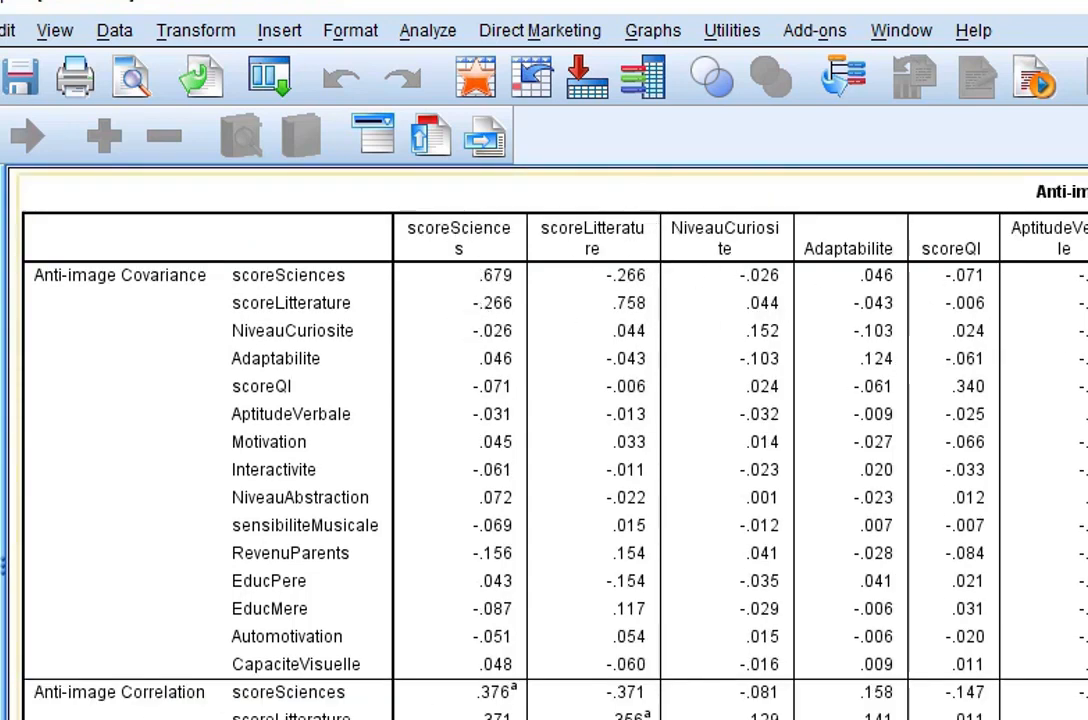
{"action": "scroll", "coordinate": [554, 440], "scroll_direction": "down", "scroll_amount": 5}
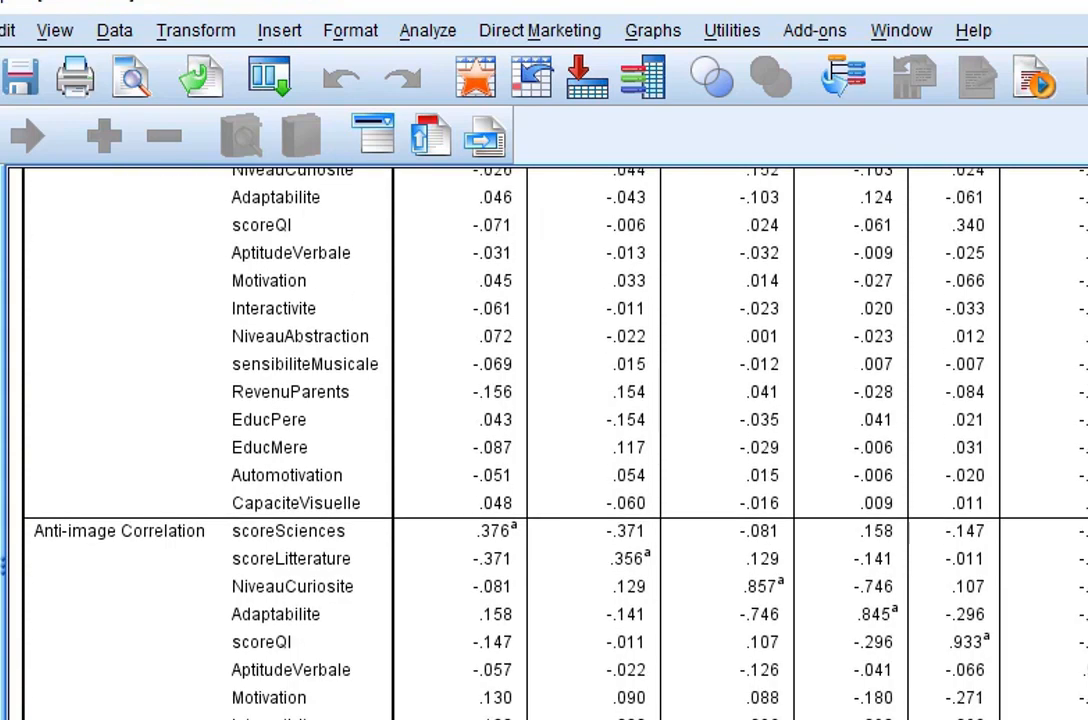
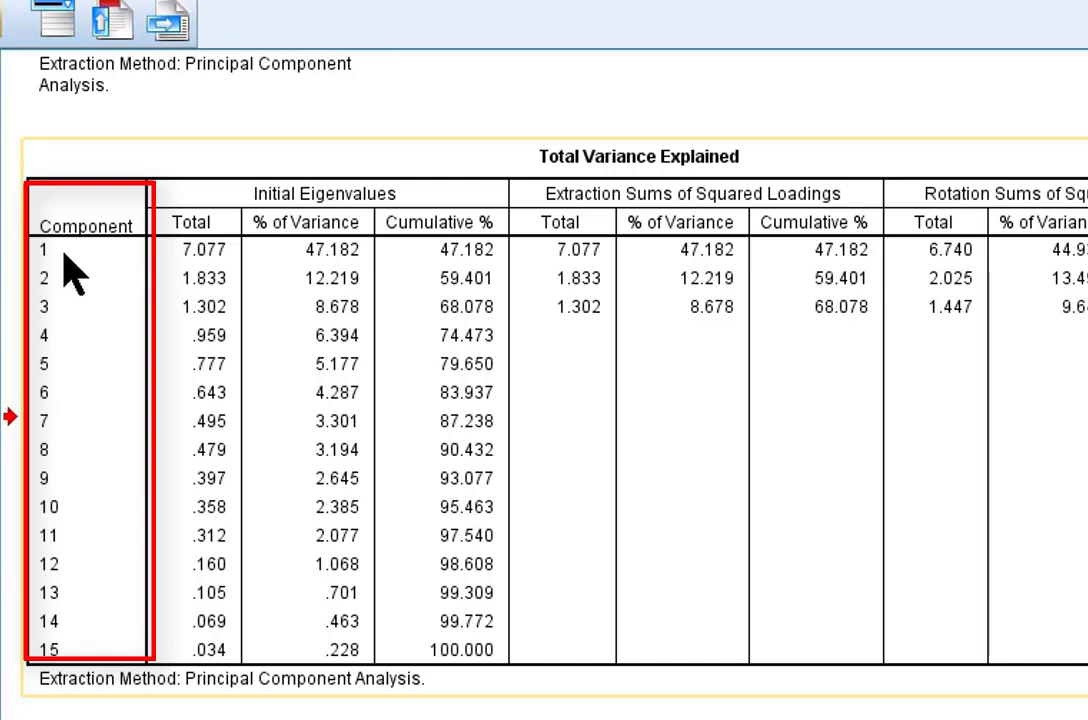
- Relate the components in the Total Variance Explained table to the variable columns of the survey data
{"action": "left_click", "coordinate": [228, 268]}
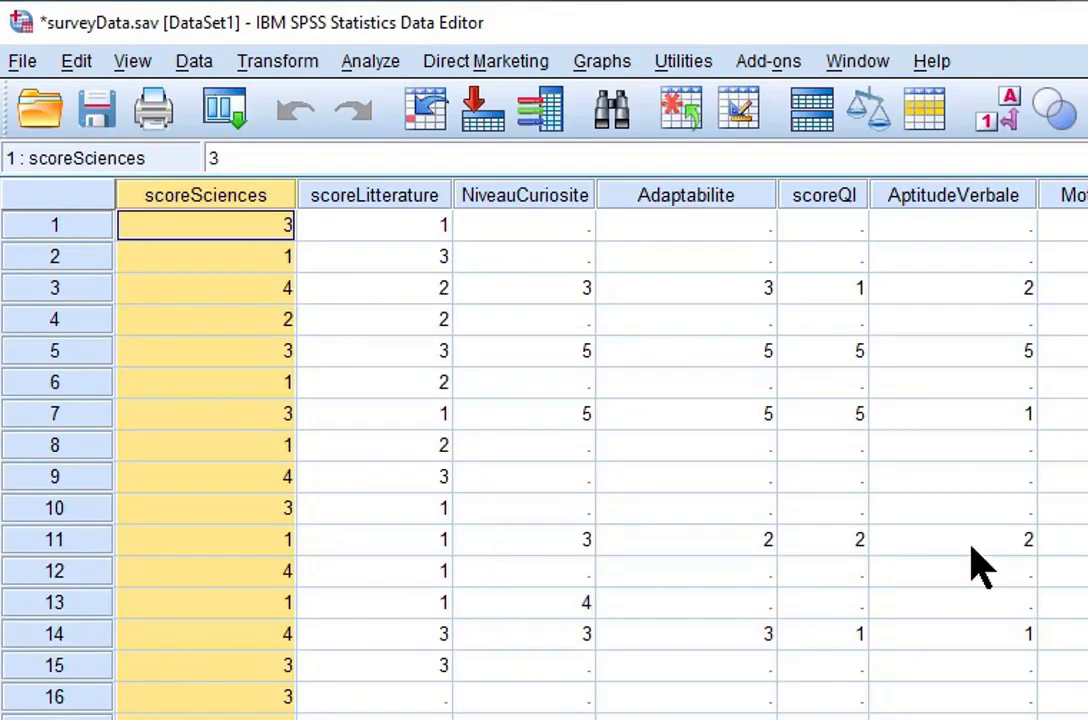
{"action": "left_click", "coordinate": [432, 448]}
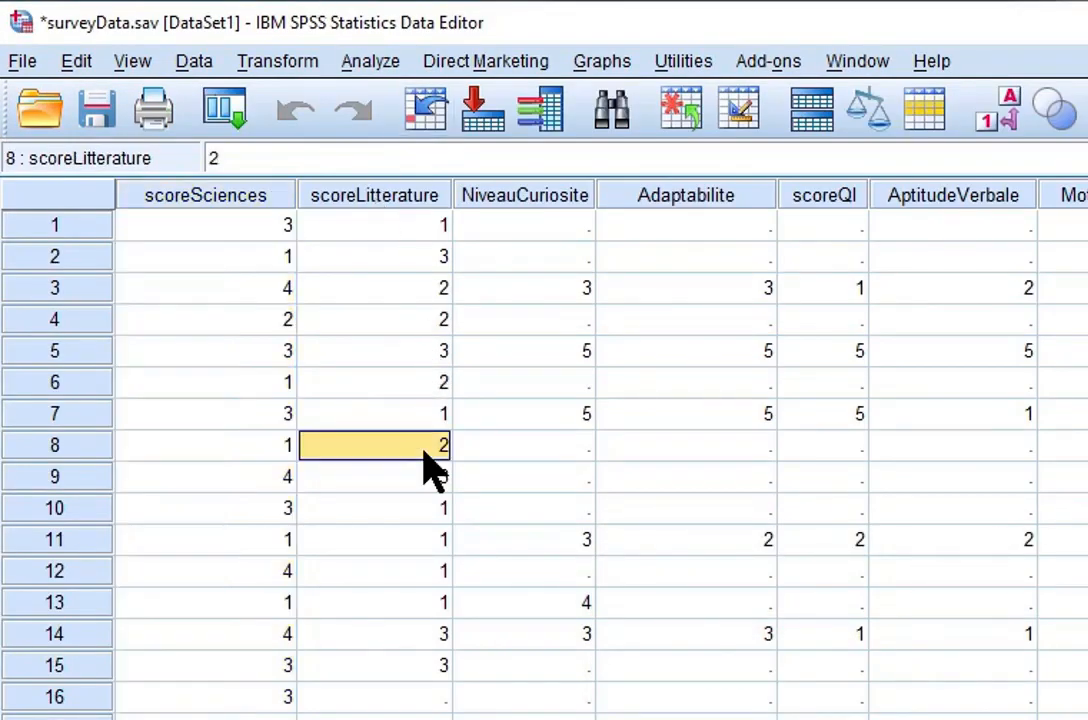
{"action": "left_click", "coordinate": [686, 200]}
{"action": "left_click", "coordinate": [824, 196]}
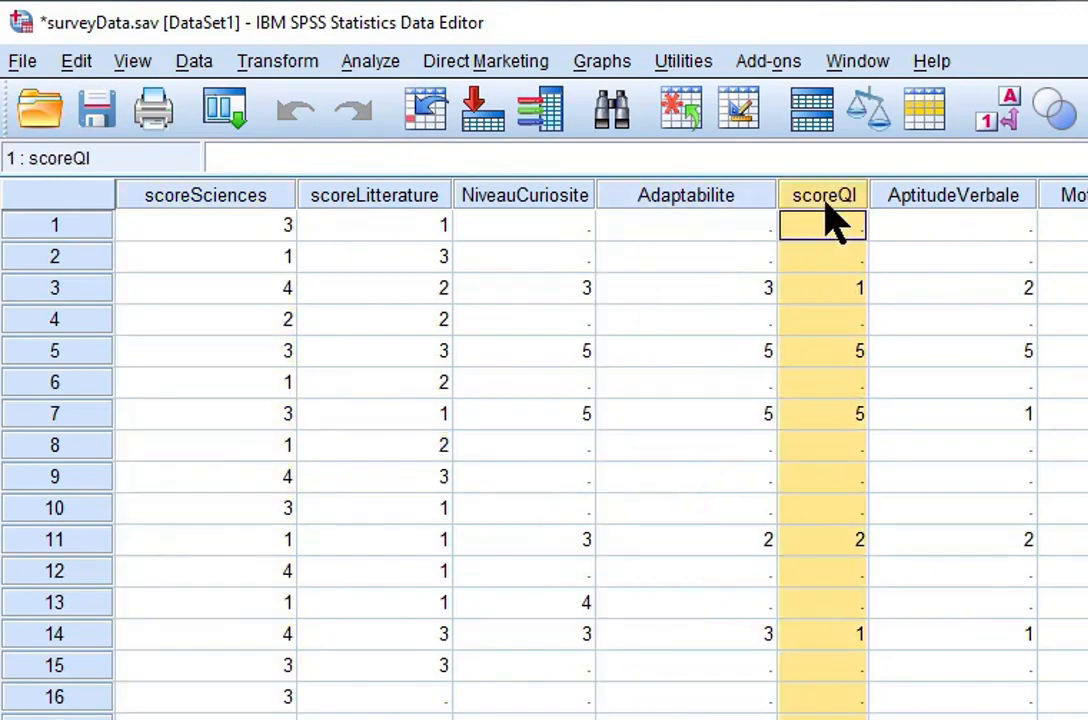
{"action": "left_click", "coordinate": [950, 196]}
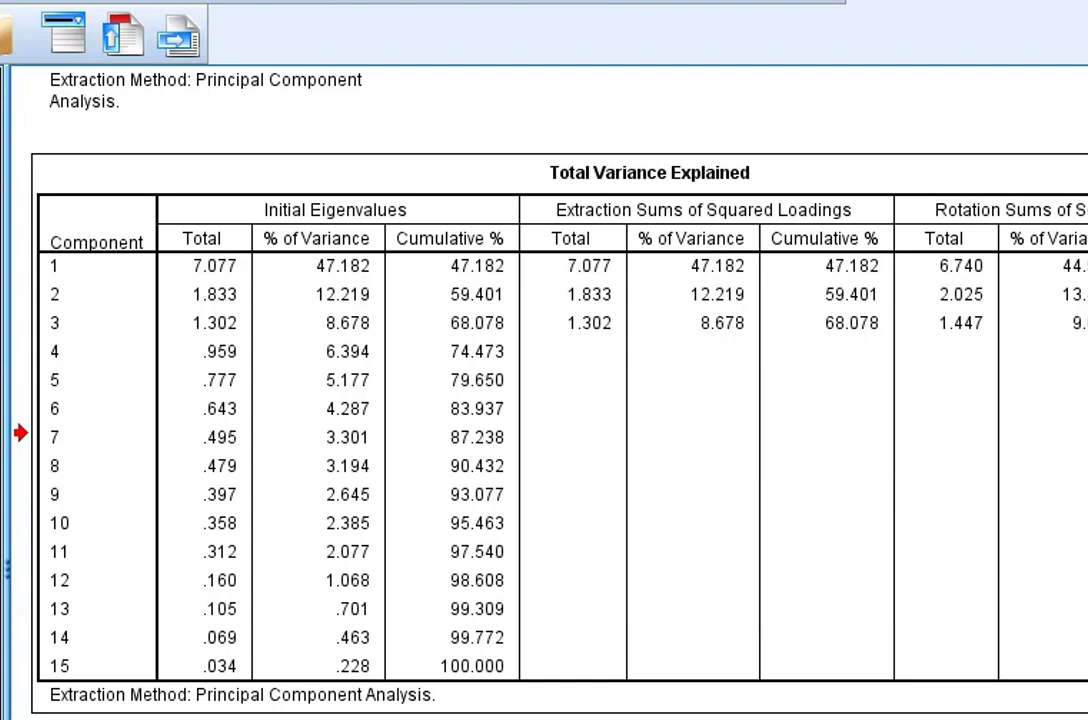
- Compare the eigenvalues in the Total Variance Explained table with the curve of the scree plot
{"action": "scroll", "coordinate": [548, 392], "scroll_direction": "down", "scroll_amount": 1}
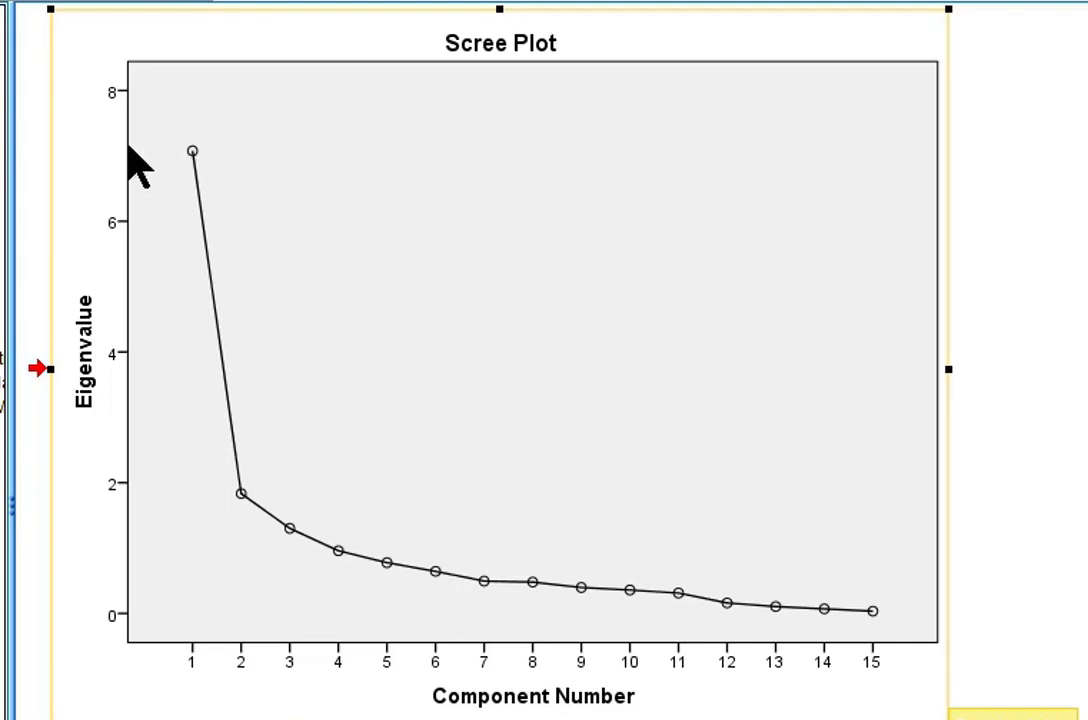
{"action": "scroll", "coordinate": [90, 178], "scroll_direction": "up", "scroll_amount": 10}
{"action": "scroll", "coordinate": [90, 178], "scroll_direction": "down", "scroll_amount": 1}
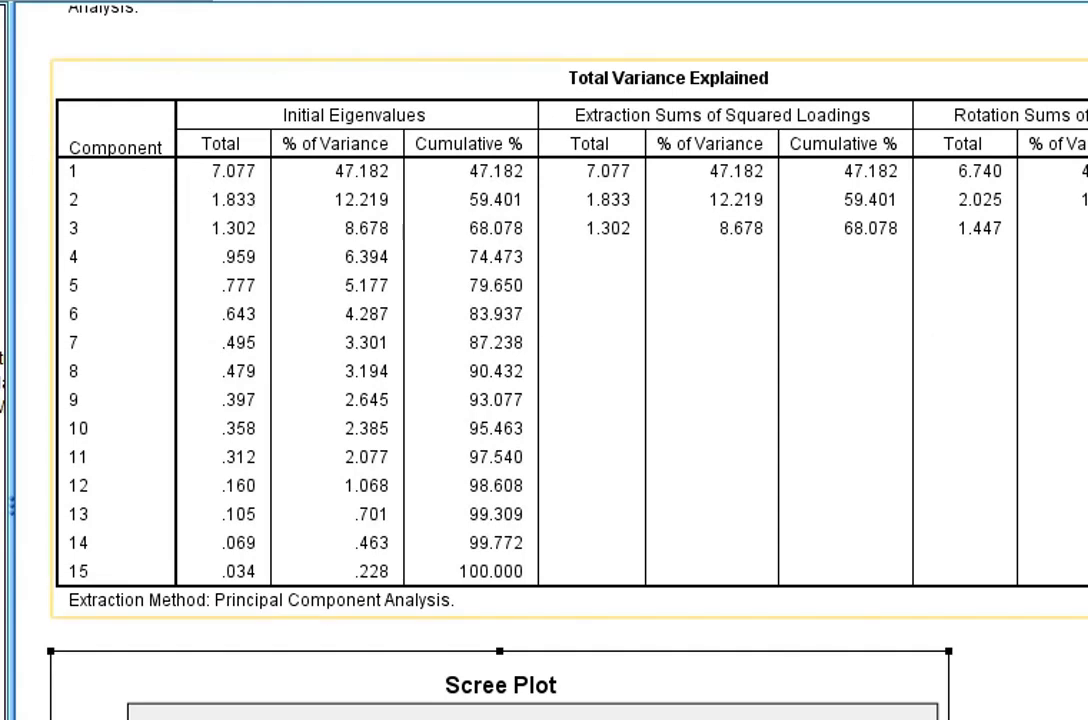
{"action": "scroll", "coordinate": [500, 400], "scroll_direction": "down", "scroll_amount": 10}
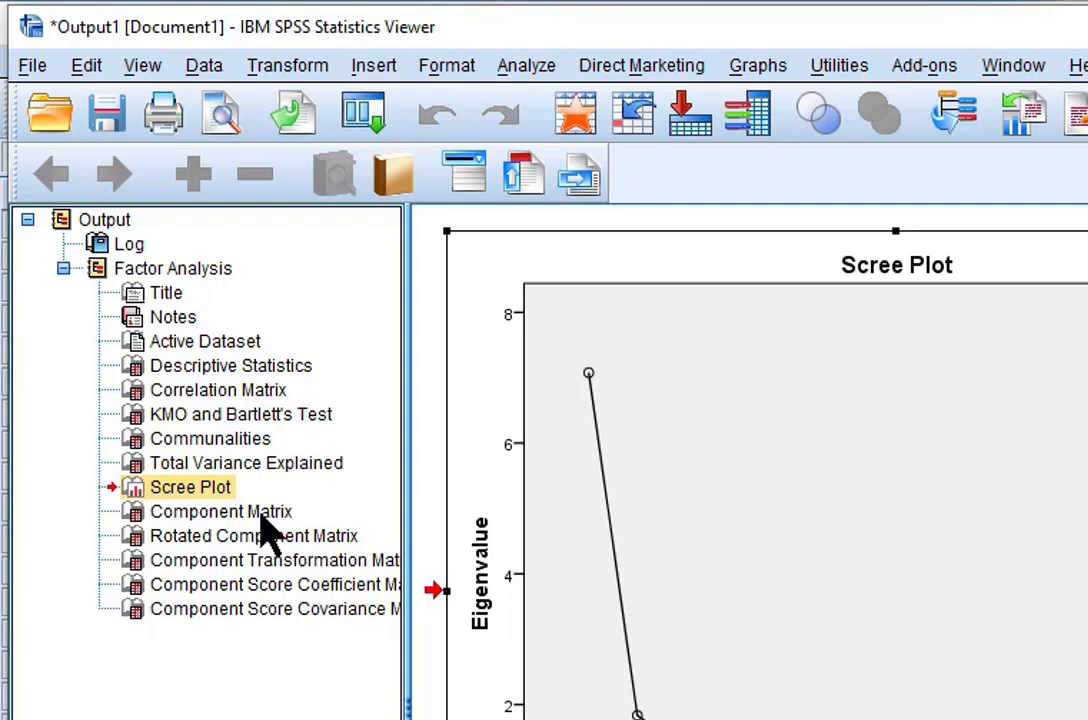
- Compare the variable loadings on the three components between the Component Matrix and the Rotated Component Matrix
{"action": "left_click", "coordinate": [221, 511]}
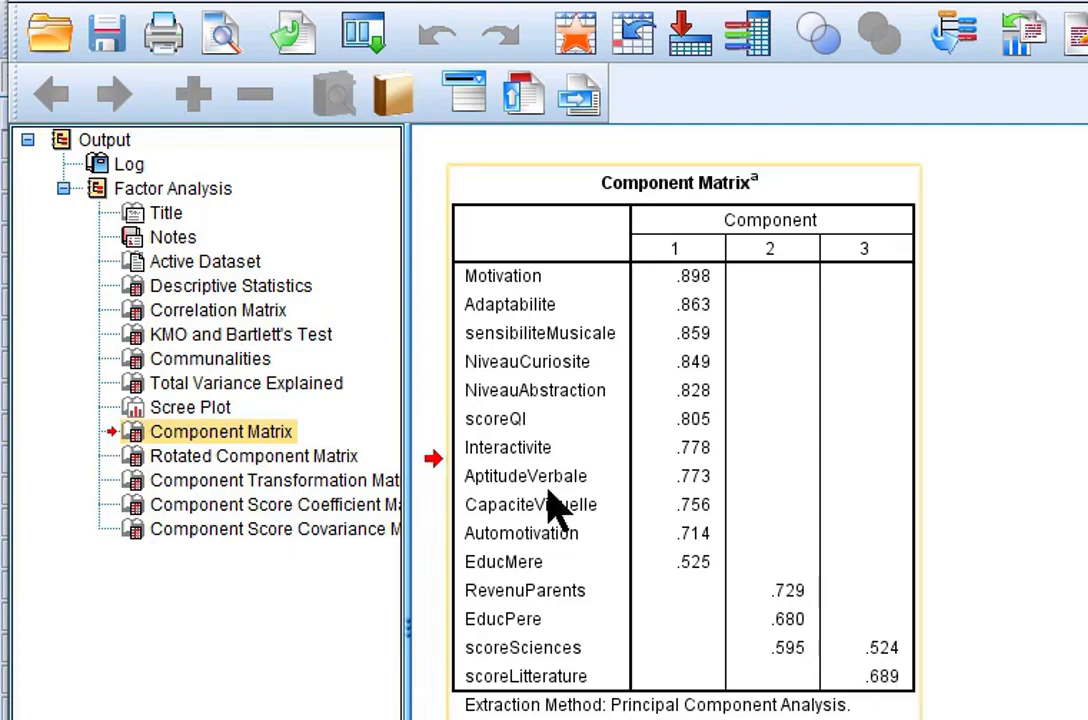
{"action": "left_click", "coordinate": [312, 460]}
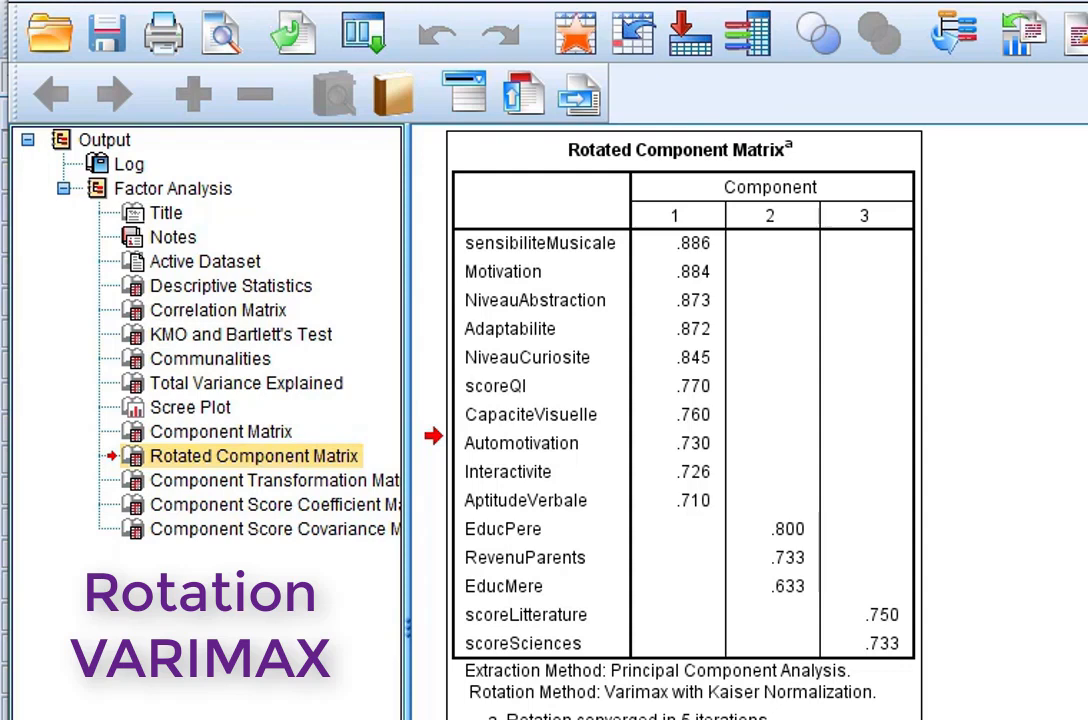
{"action": "scroll", "coordinate": [680, 420], "scroll_direction": "up", "scroll_amount": 10}
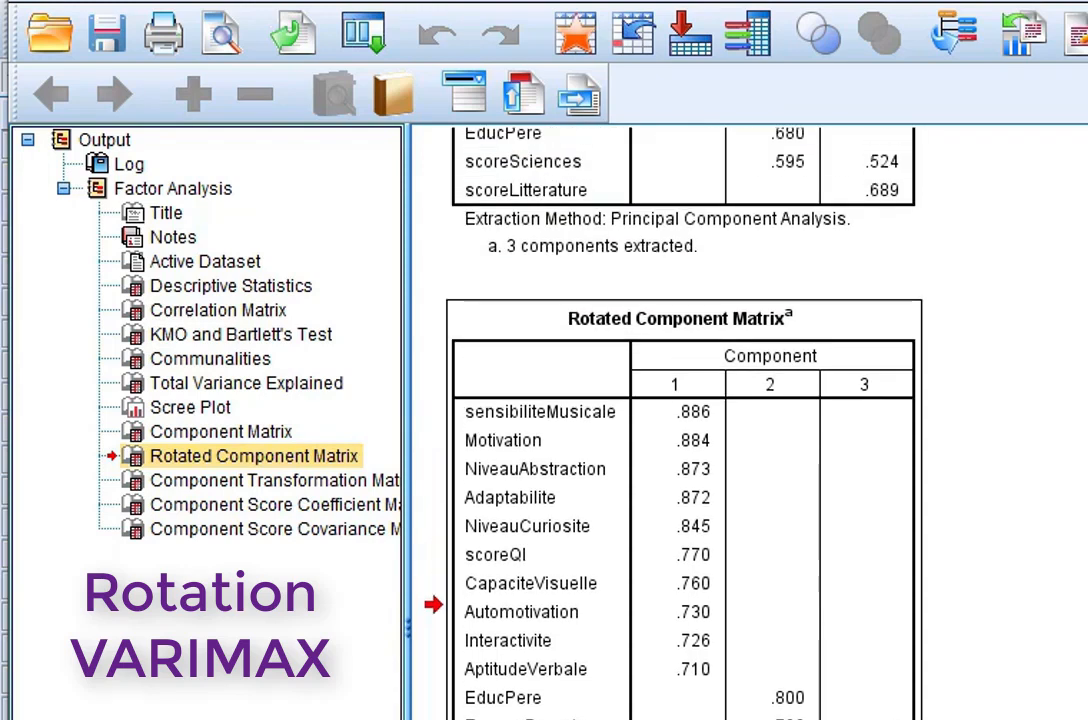
{"action": "scroll", "coordinate": [680, 420], "scroll_direction": "up", "scroll_amount": 2}
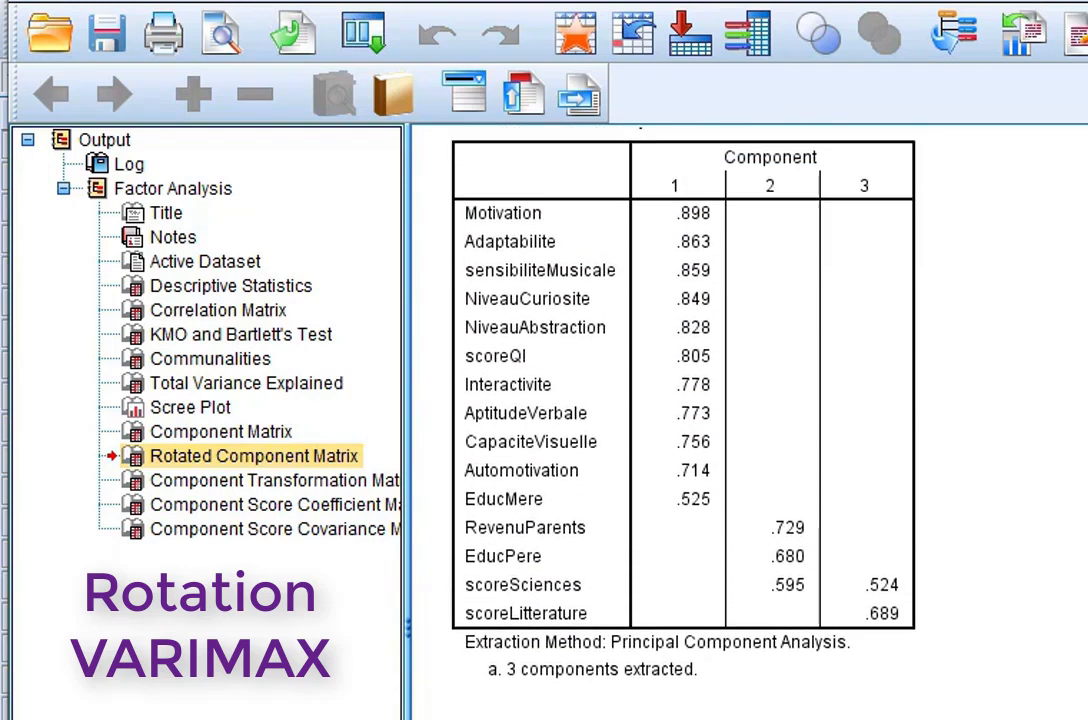
{"action": "scroll", "coordinate": [851, 165], "scroll_direction": "up", "scroll_amount": 1}
{"action": "scroll", "coordinate": [851, 165], "scroll_direction": "down", "scroll_amount": 1}
{"action": "left_click", "coordinate": [851, 165]}
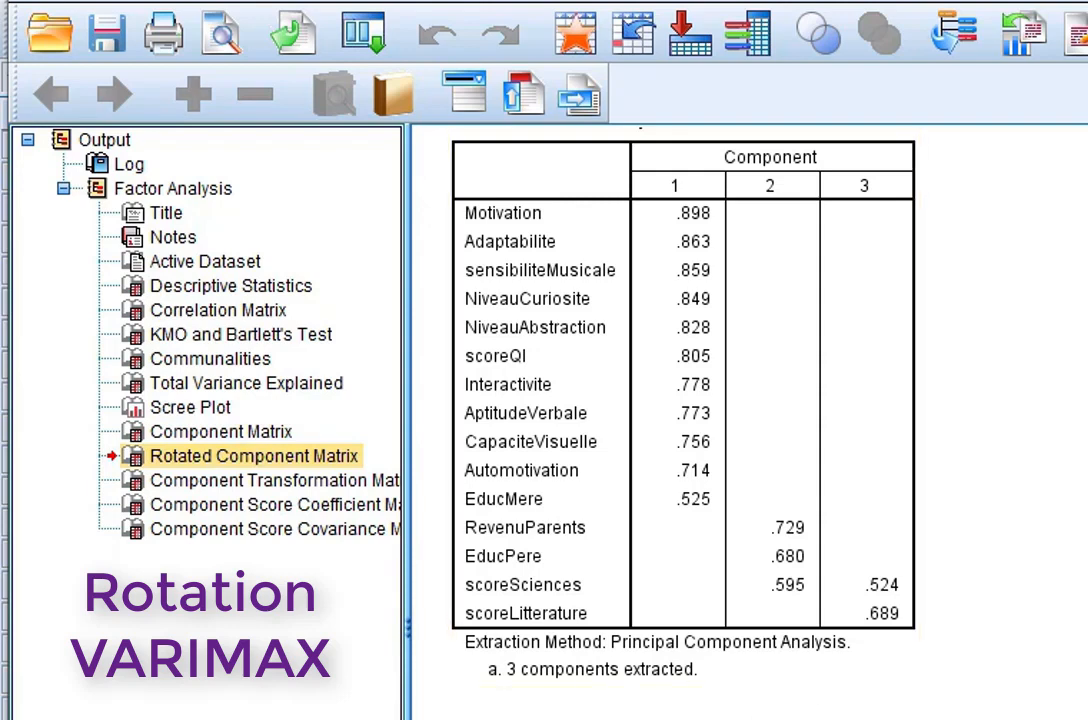
{"action": "scroll", "coordinate": [670, 400], "scroll_direction": "down", "scroll_amount": 8}
{"action": "left_click", "coordinate": [887, 295]}
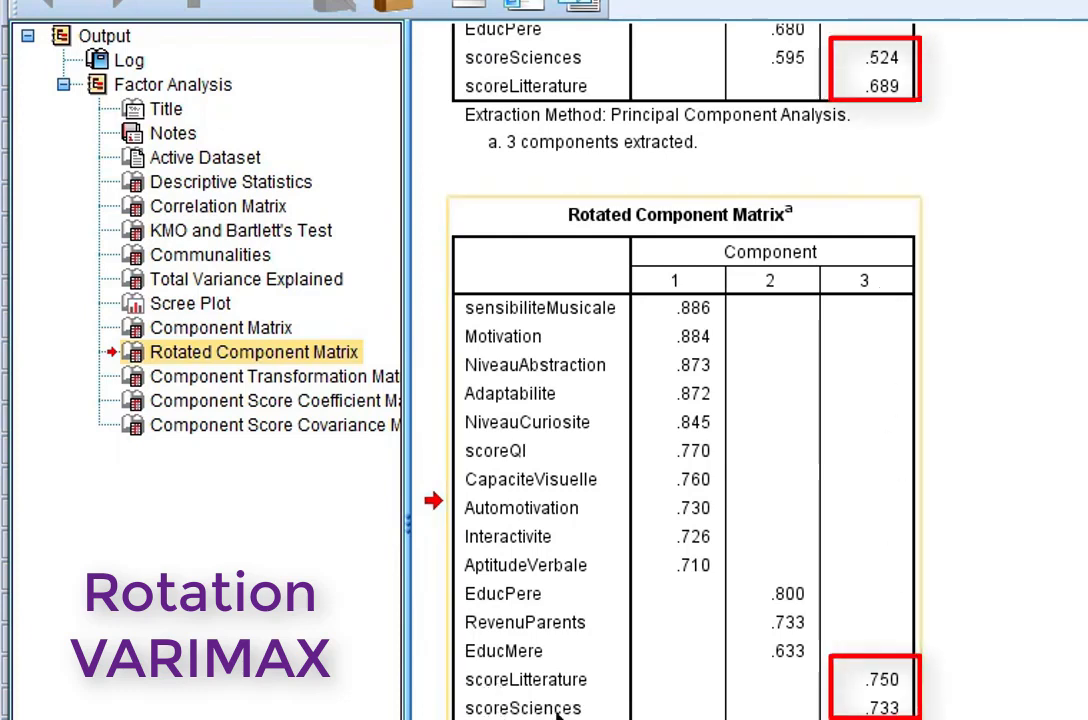
{"action": "left_click", "coordinate": [876, 68]}
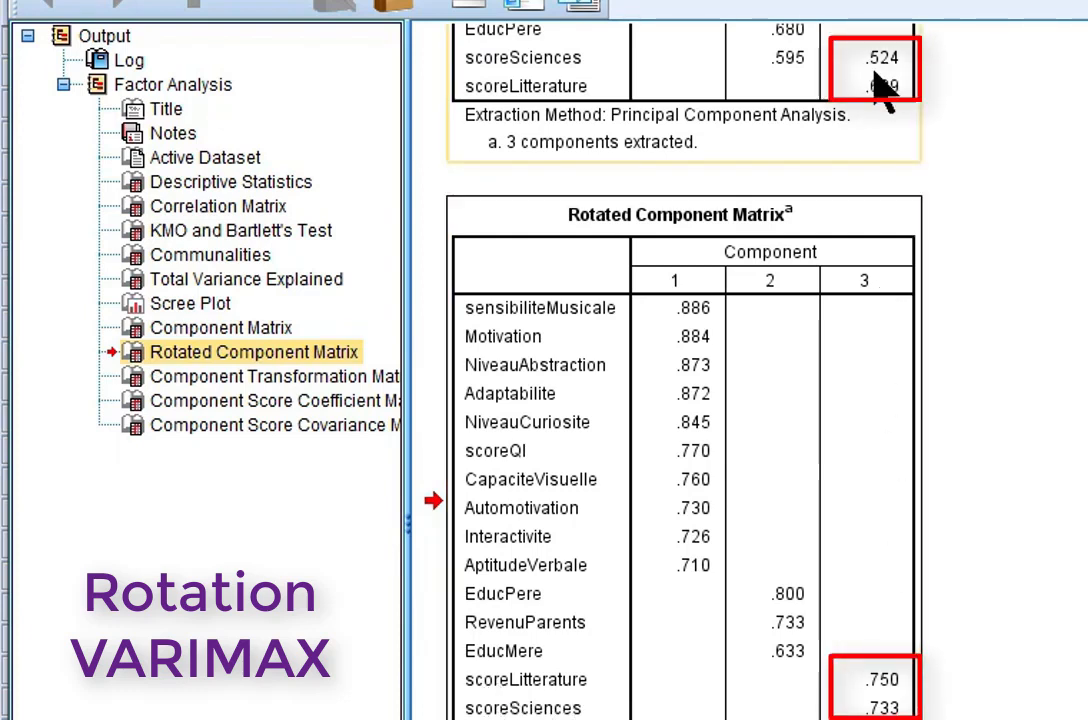
- Compare the component 3 loadings of scoreSciences and scoreLitterature before and after the Varimax rotation
{"action": "left_click", "coordinate": [912, 630]}
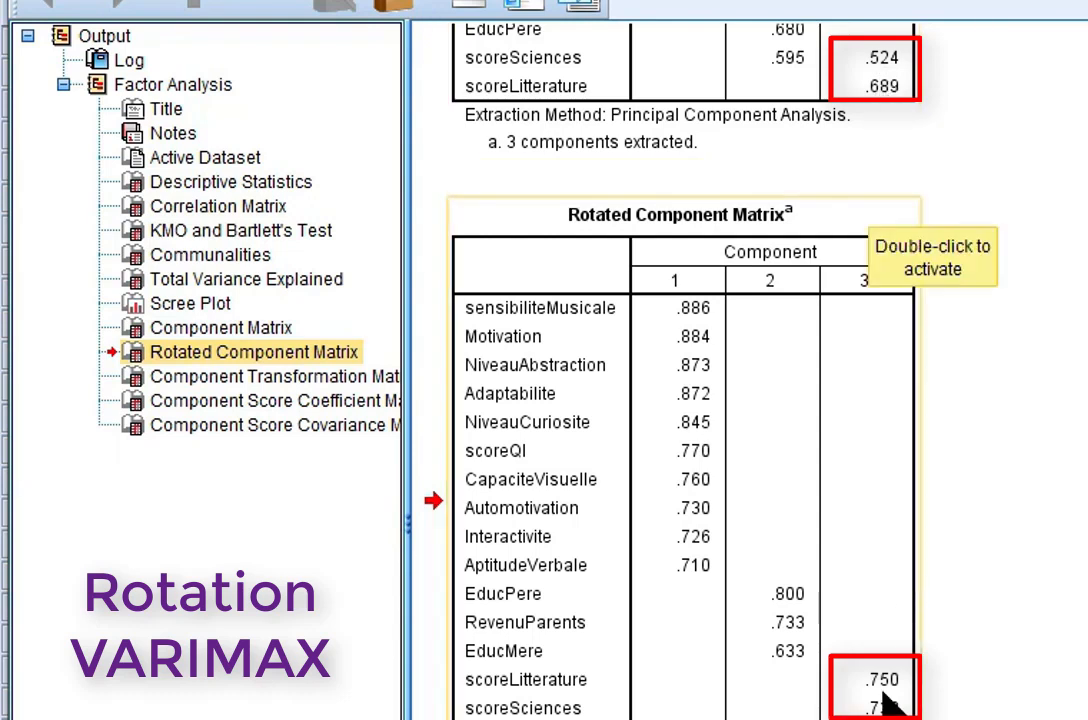
{"action": "scroll", "coordinate": [772, 85], "scroll_direction": "up", "scroll_amount": 1}
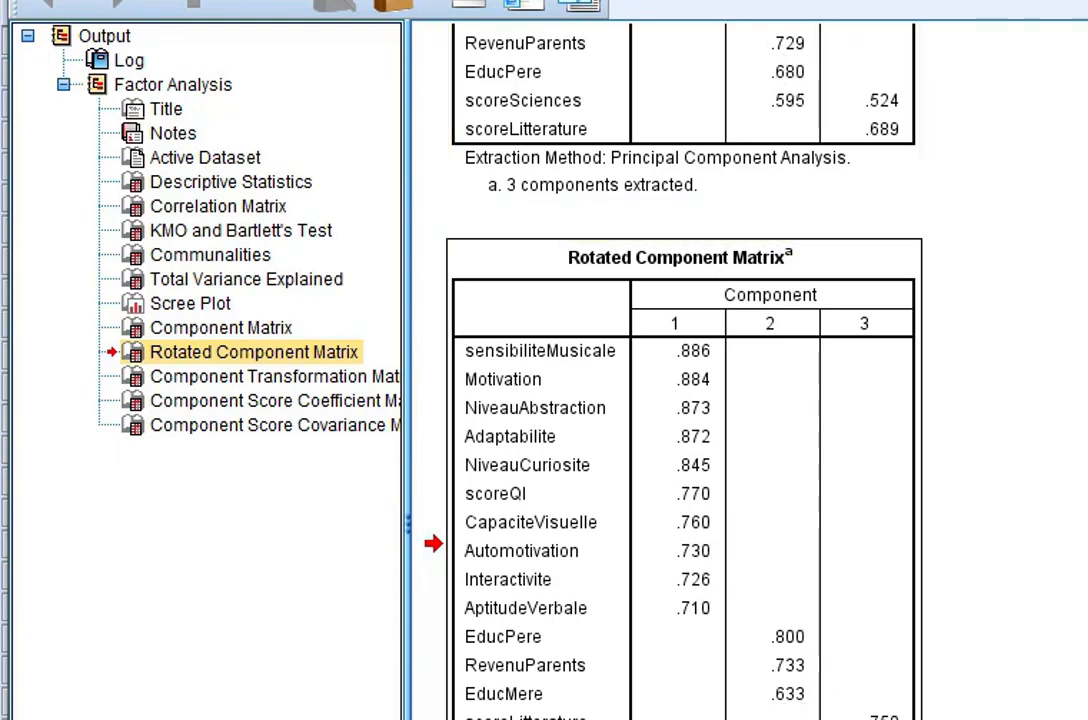
{"action": "scroll", "coordinate": [718, 548], "scroll_direction": "up", "scroll_amount": 9}
{"action": "scroll", "coordinate": [670, 370], "scroll_direction": "down", "scroll_amount": 6}
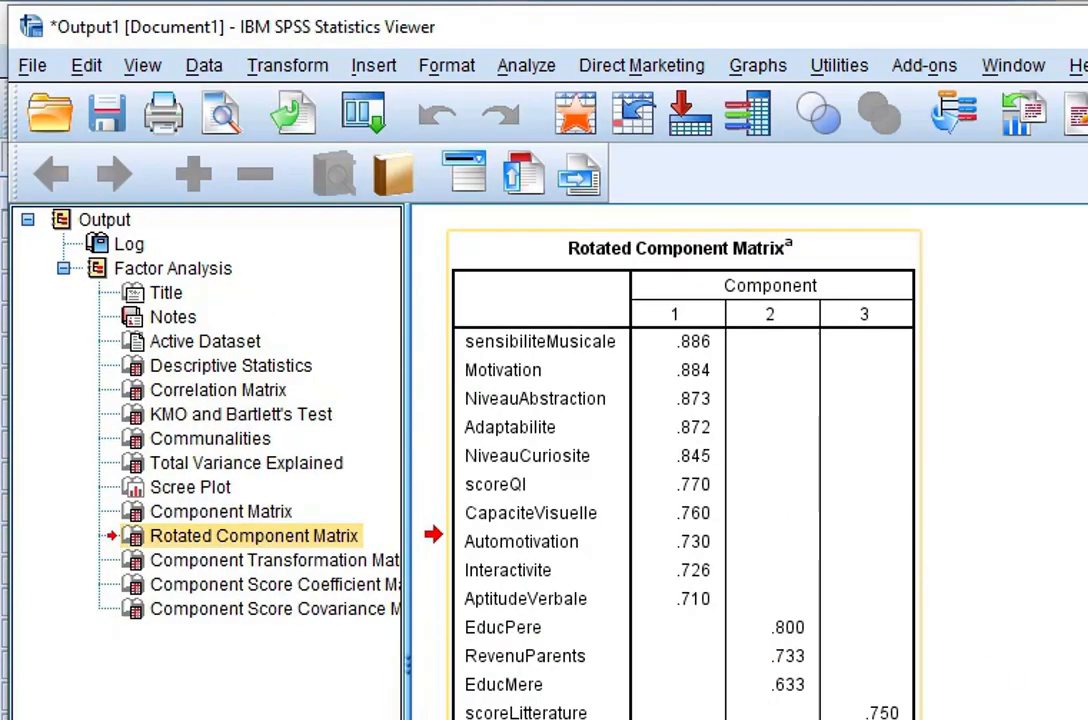
- Examine the Component Transformation Matrix alongside the Rotated Component Matrix
{"action": "left_click", "coordinate": [274, 377]}
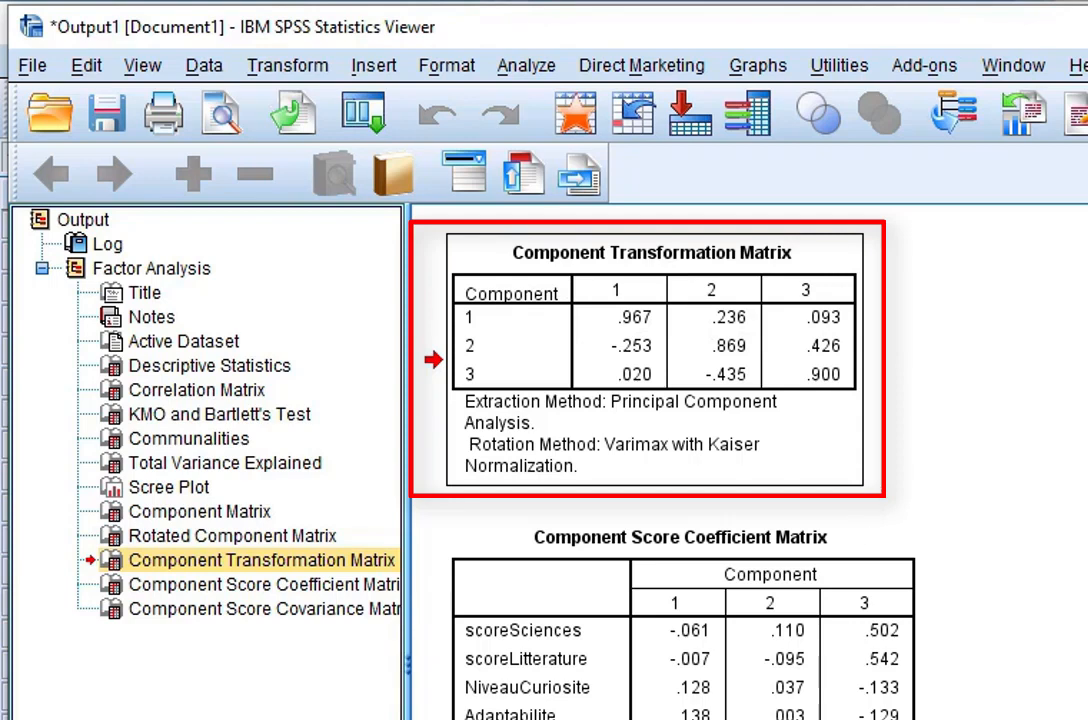
{"action": "scroll", "coordinate": [660, 460], "scroll_direction": "up", "scroll_amount": 10}
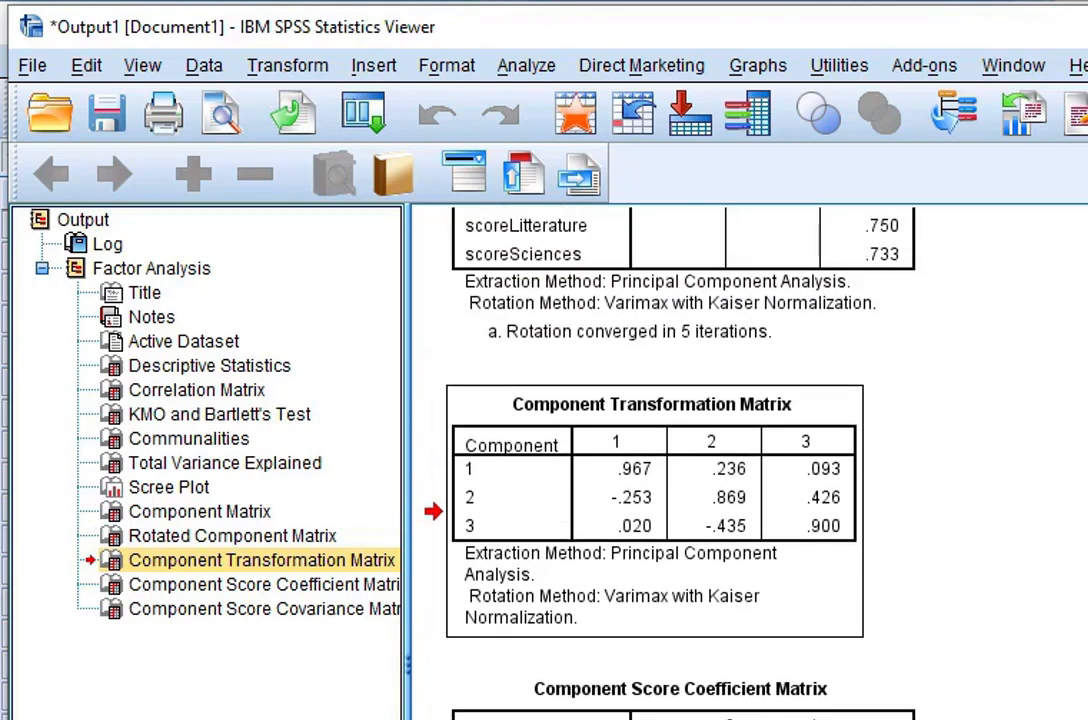
{"action": "scroll", "coordinate": [1008, 614], "scroll_direction": "down", "scroll_amount": 4}
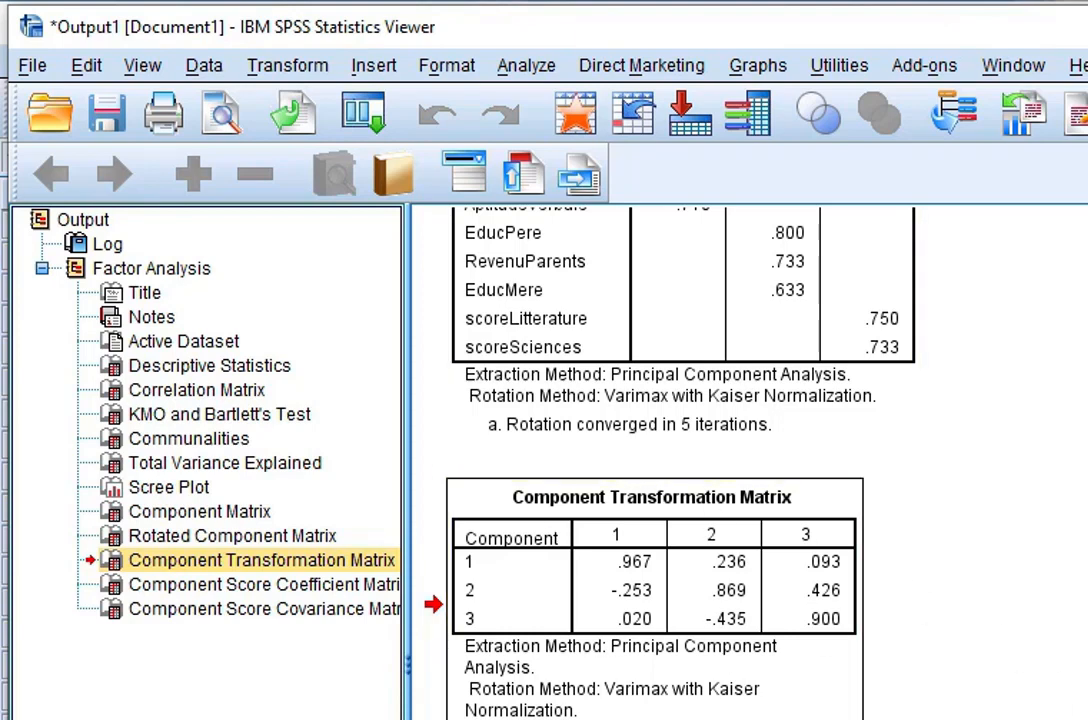
{"action": "scroll", "coordinate": [680, 460], "scroll_direction": "up", "scroll_amount": 8}
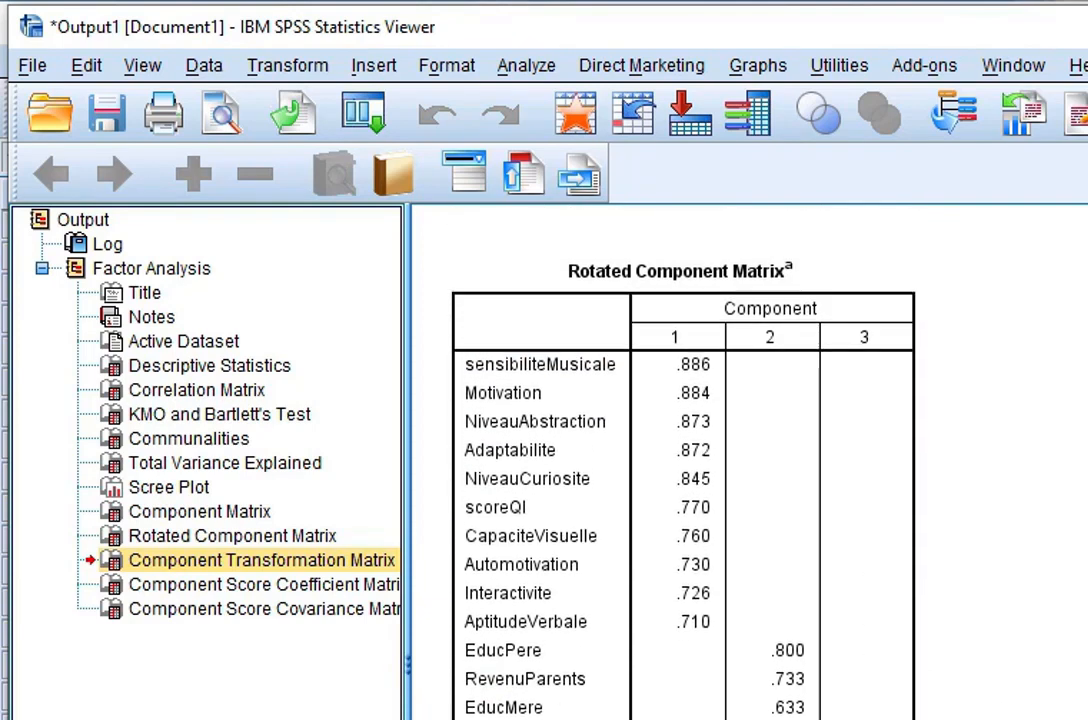
{"action": "scroll", "coordinate": [750, 460], "scroll_direction": "down", "scroll_amount": 1}
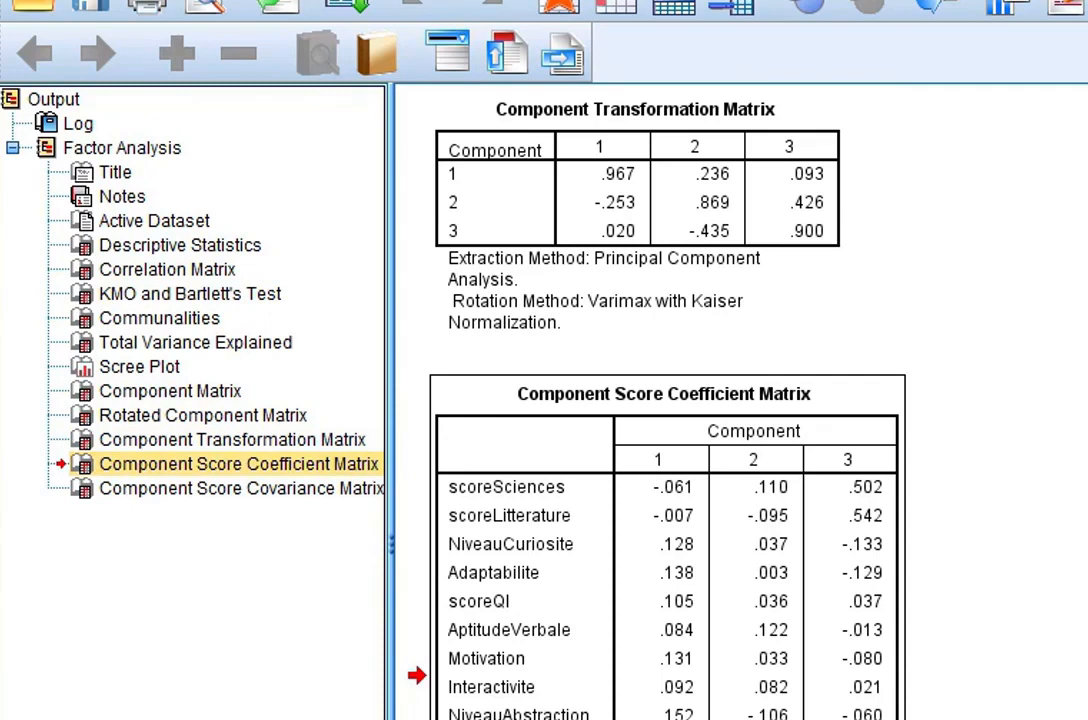
- Examine the Component Score Coefficient Matrix and the Component Score Covariance Matrix
{"action": "scroll", "coordinate": [740, 400], "scroll_direction": "down", "scroll_amount": 5}
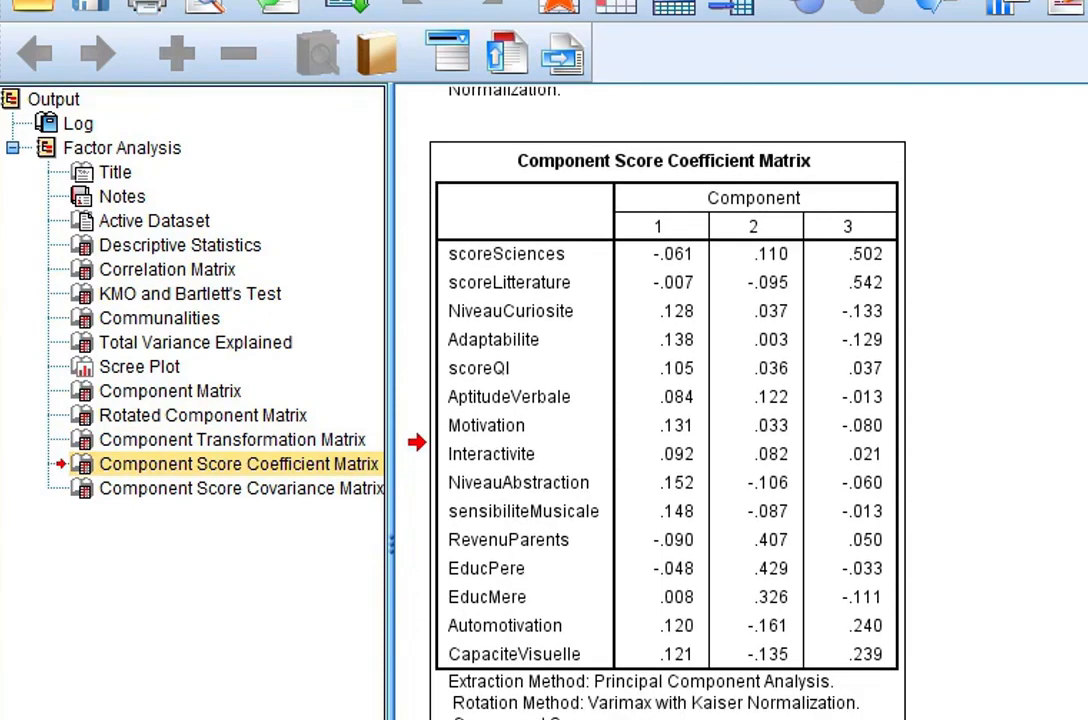
{"action": "scroll", "coordinate": [1027, 237], "scroll_direction": "down", "scroll_amount": 1}
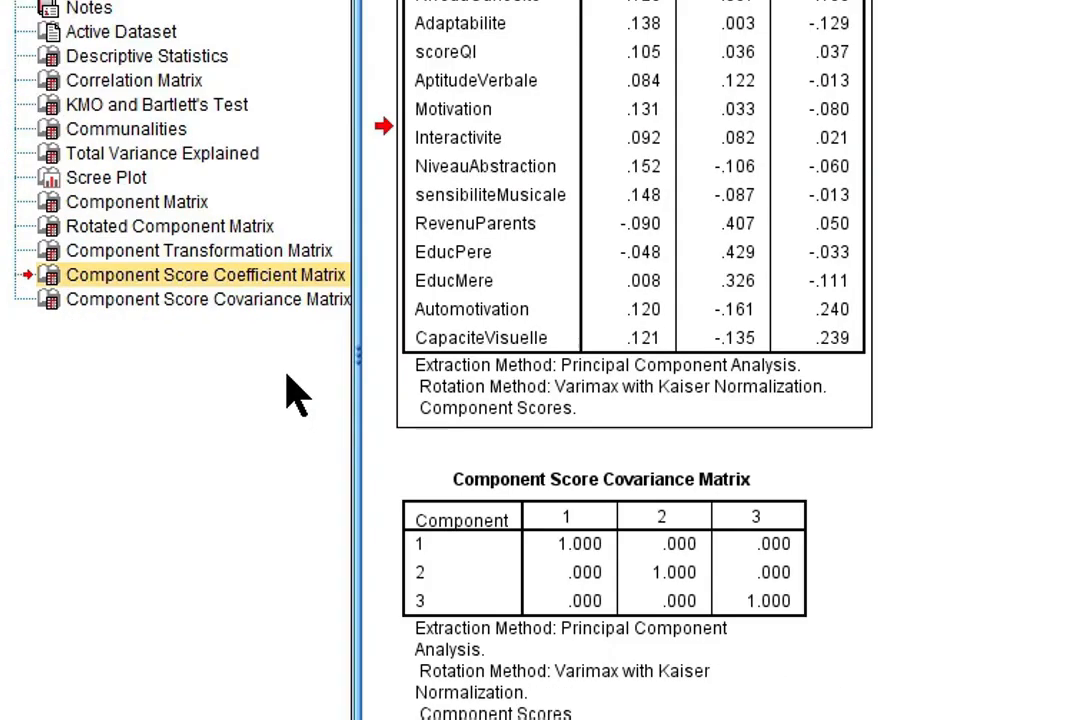
{"action": "left_click", "coordinate": [245, 302]}
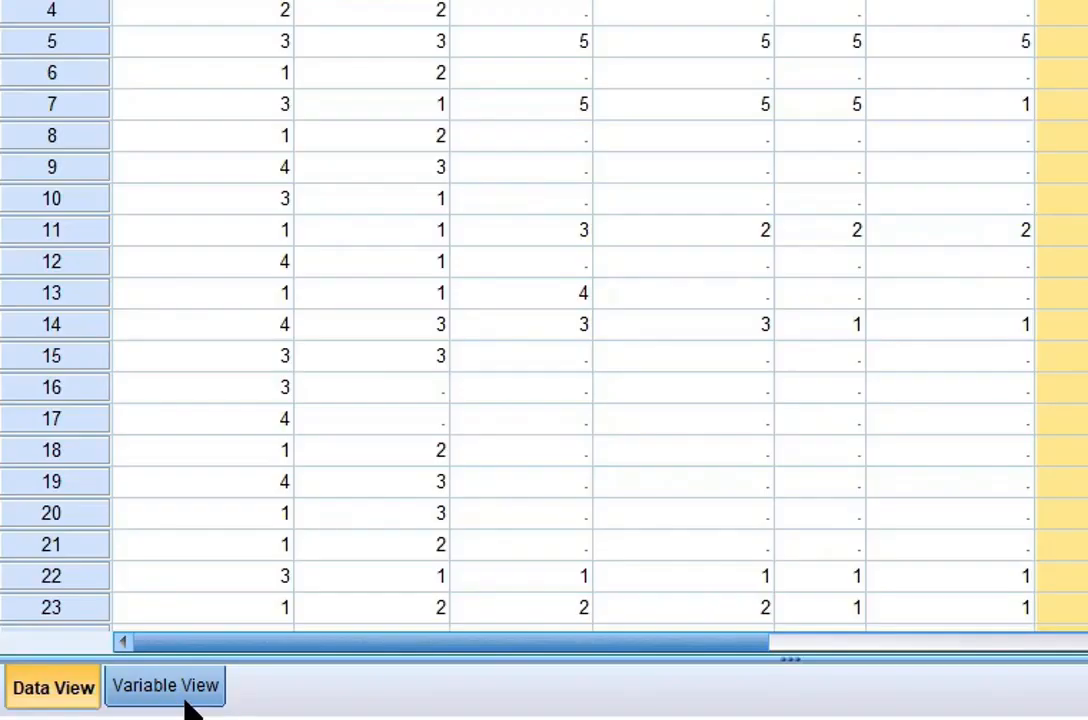
- In the variable definitions of the survey data, rename the factor score variable FAC1_1 as INTELLIGENCE
{"action": "left_click", "coordinate": [185, 699]}
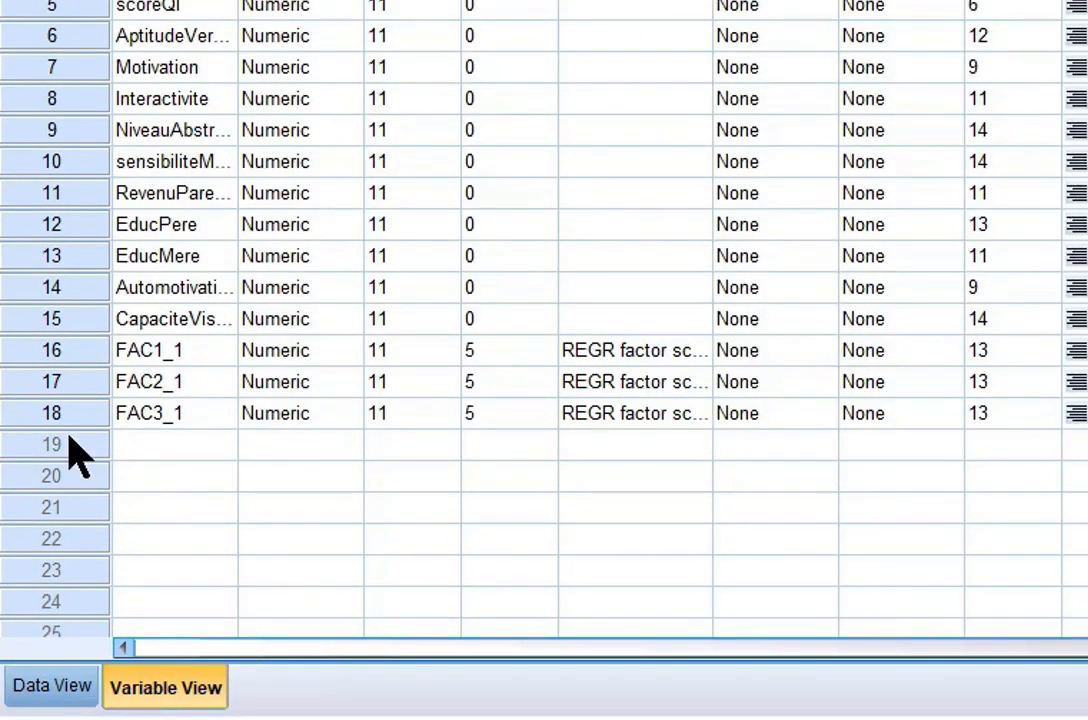
{"action": "left_click", "coordinate": [45, 360]}
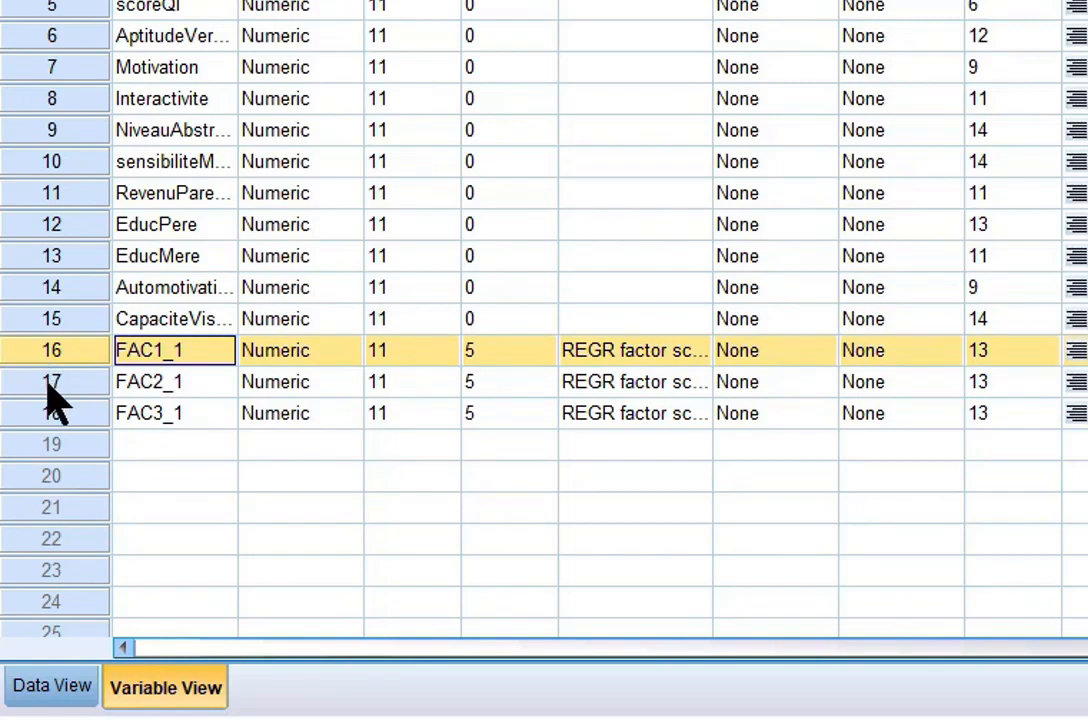
{"action": "left_click", "coordinate": [45, 412]}
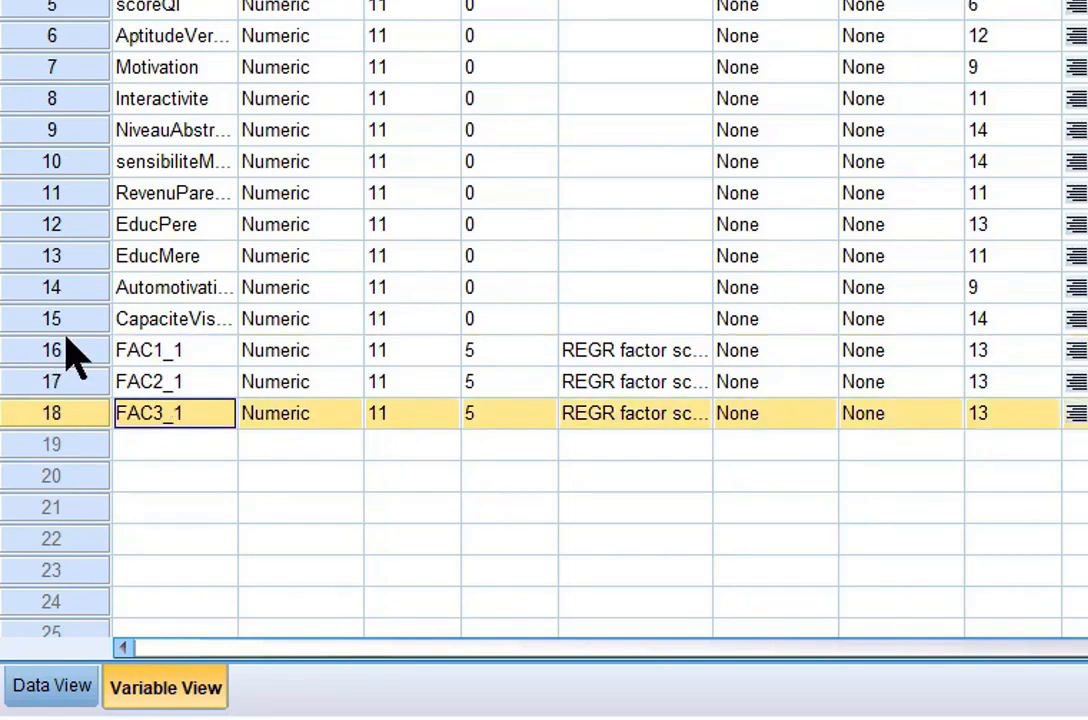
{"action": "double_click", "coordinate": [185, 352]}
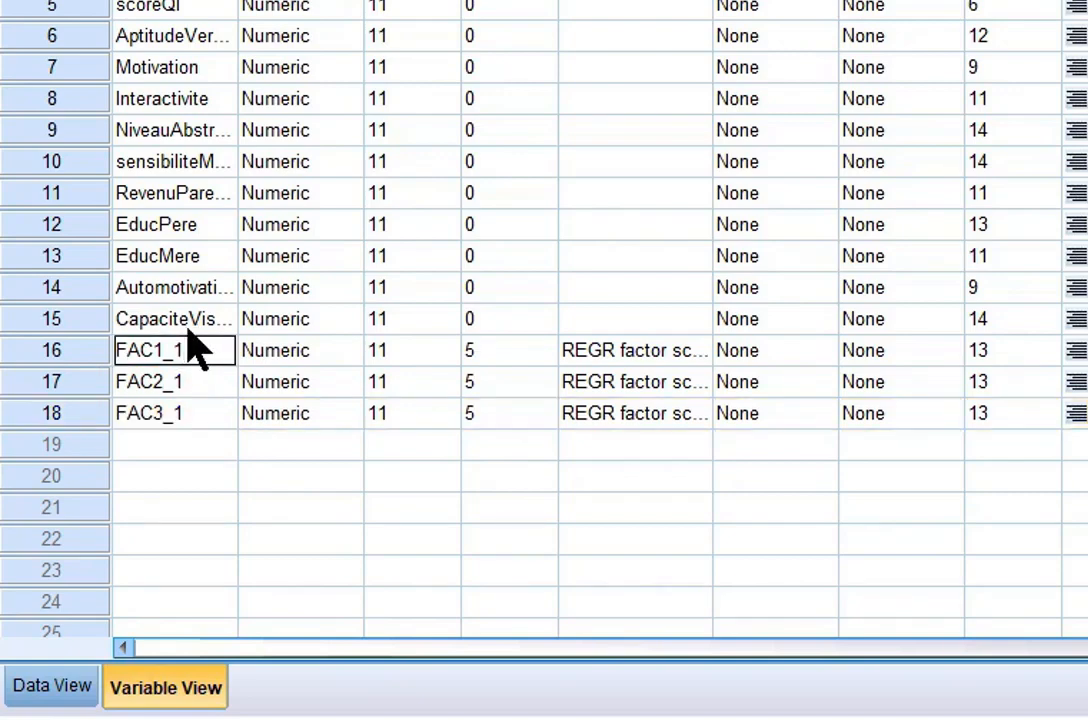
{"action": "key", "text": "BackSpace"}
{"action": "key", "text": "BackSpace"}
{"action": "key", "text": "BackSpace"}
{"action": "type", "text": "Intelligence"}
{"action": "key", "text": "BackSpace"}
{"action": "key", "text": "BackSpace"}
{"action": "key", "text": "BackSpace"}
{"action": "key", "text": "BackSpace"}
{"action": "key", "text": "BackSpace"}
{"action": "key", "text": "BackSpace"}
{"action": "key", "text": "BackSpace"}
{"action": "key", "text": "BackSpace"}
{"action": "key", "text": "BackSpace"}
{"action": "key", "text": "BackSpace"}
{"action": "key", "text": "BackSpace"}
{"action": "type", "text": "NTELLIGENCE"}
{"action": "key", "text": "Return"}
- Rename the factor score variable FAC2_1 as SOCIOECONOM and FAC3_1 as SUCCES
{"action": "key", "text": "BackSpace"}
{"action": "key", "text": "BackSpace"}
{"action": "key", "text": "BackSpace"}
{"action": "key", "text": "BackSpace"}
{"action": "key", "text": "BackSpace"}
{"action": "key", "text": "BackSpace"}
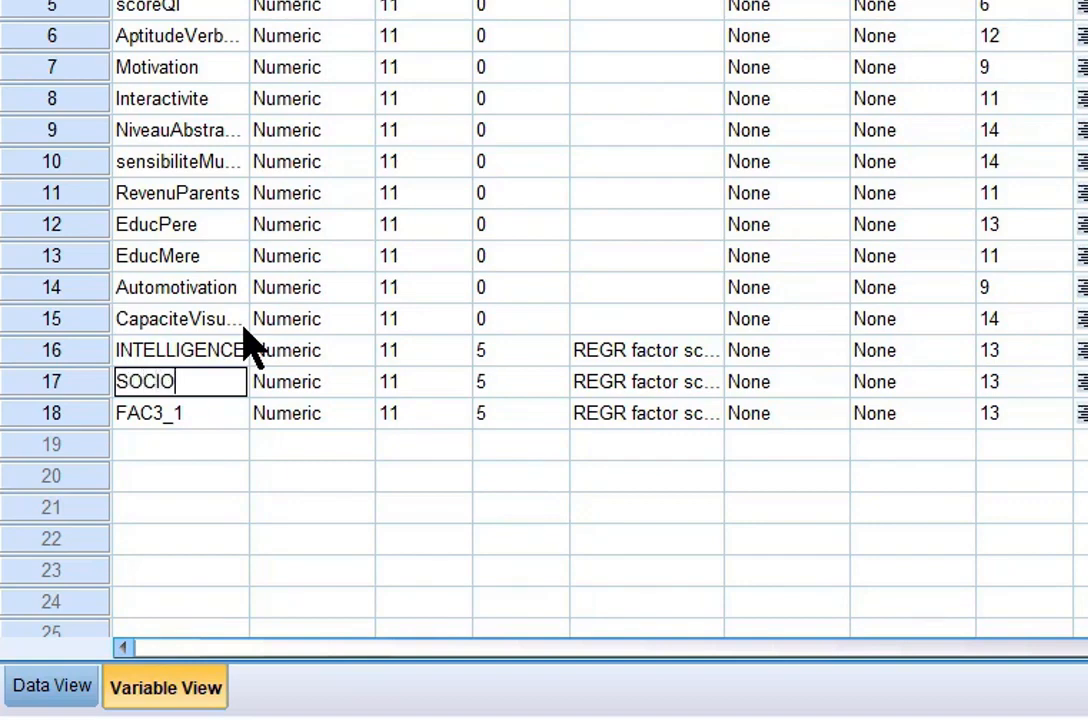
{"action": "type", "text": "SOCIOECONOM"}
{"action": "key", "text": "Return"}
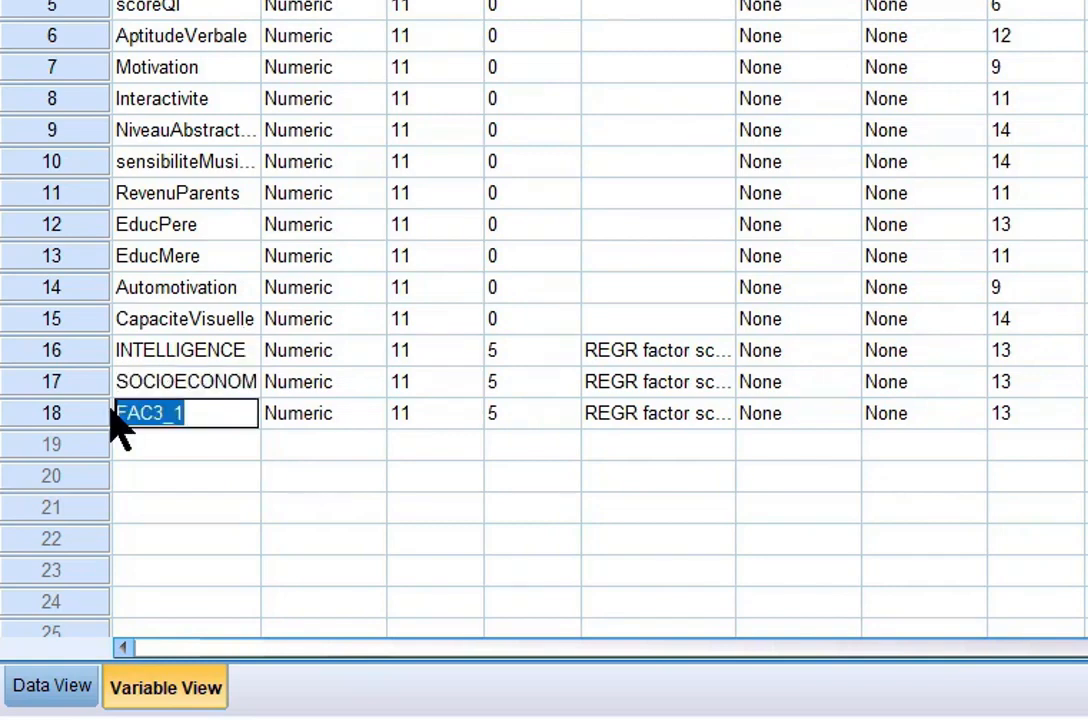
{"action": "type", "text": "SU"}
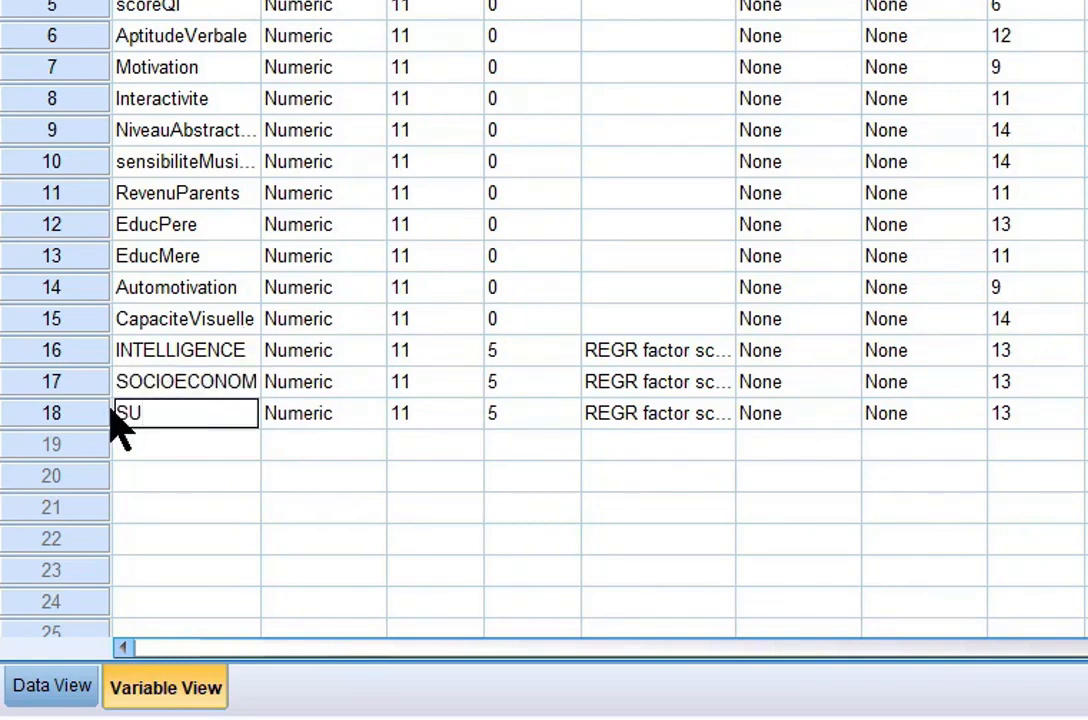
{"action": "type", "text": "CCES"}
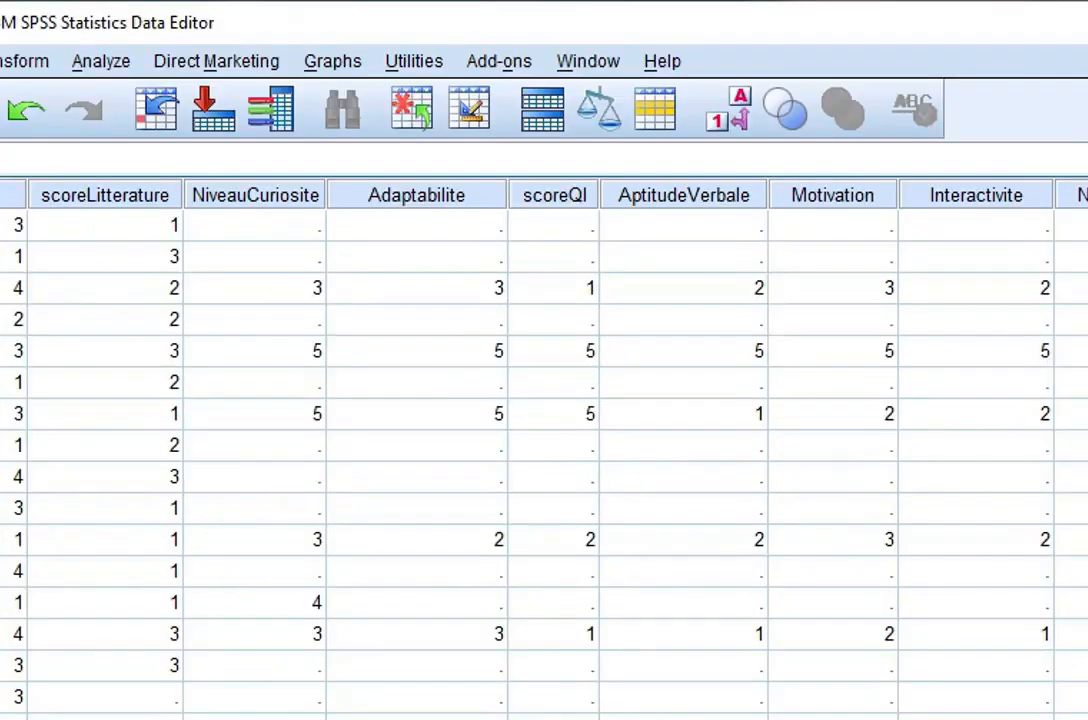
- Review the INTELLIGENCE, SOCIOECONOM and SUCCES score columns at the end of the survey data
{"action": "scroll", "coordinate": [544, 450], "scroll_direction": "right", "scroll_amount": 8}
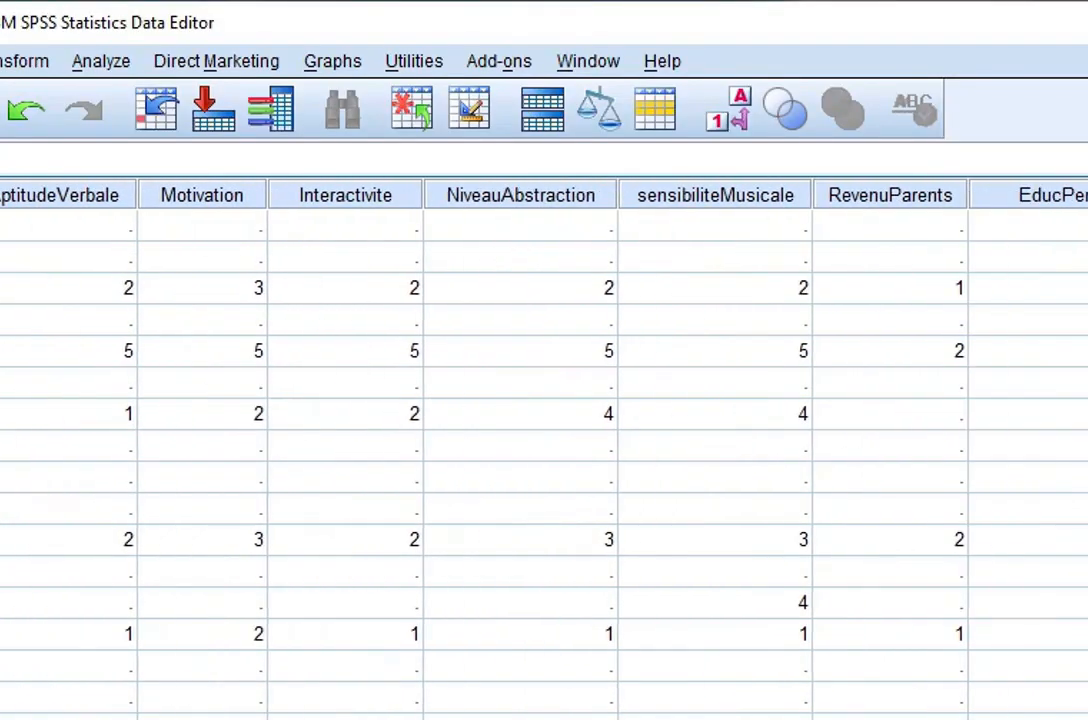
{"action": "scroll", "coordinate": [544, 450], "scroll_direction": "right", "scroll_amount": 8}
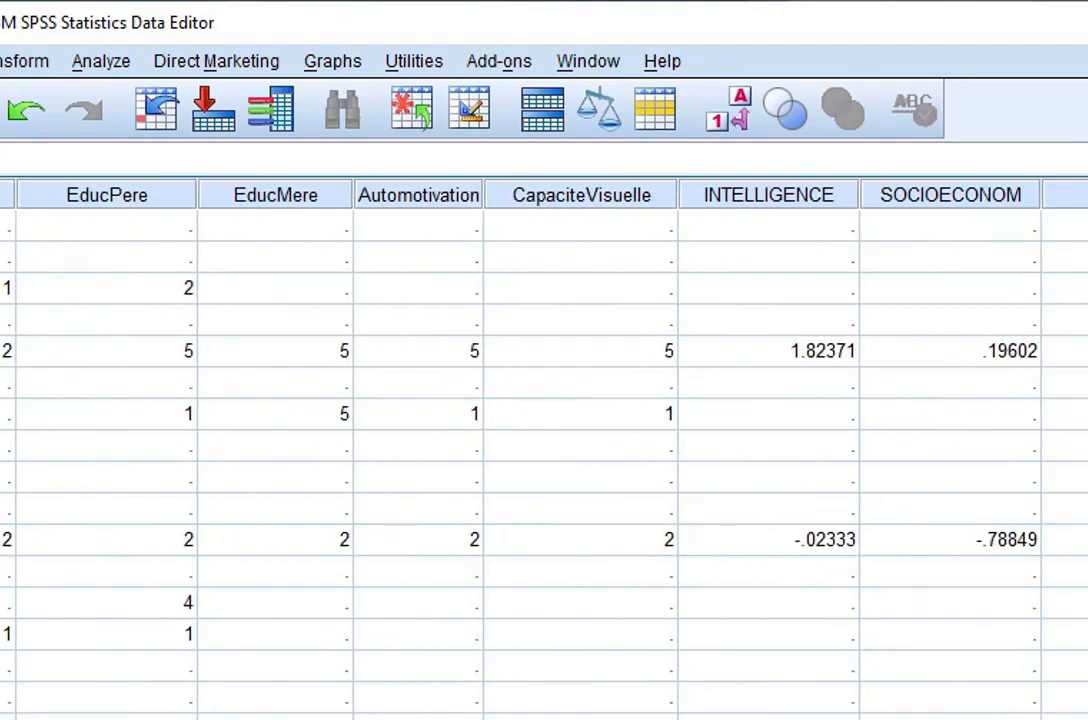
{"action": "scroll", "coordinate": [544, 450], "scroll_direction": "right", "scroll_amount": 1}
{"action": "left_click", "coordinate": [700, 195]}
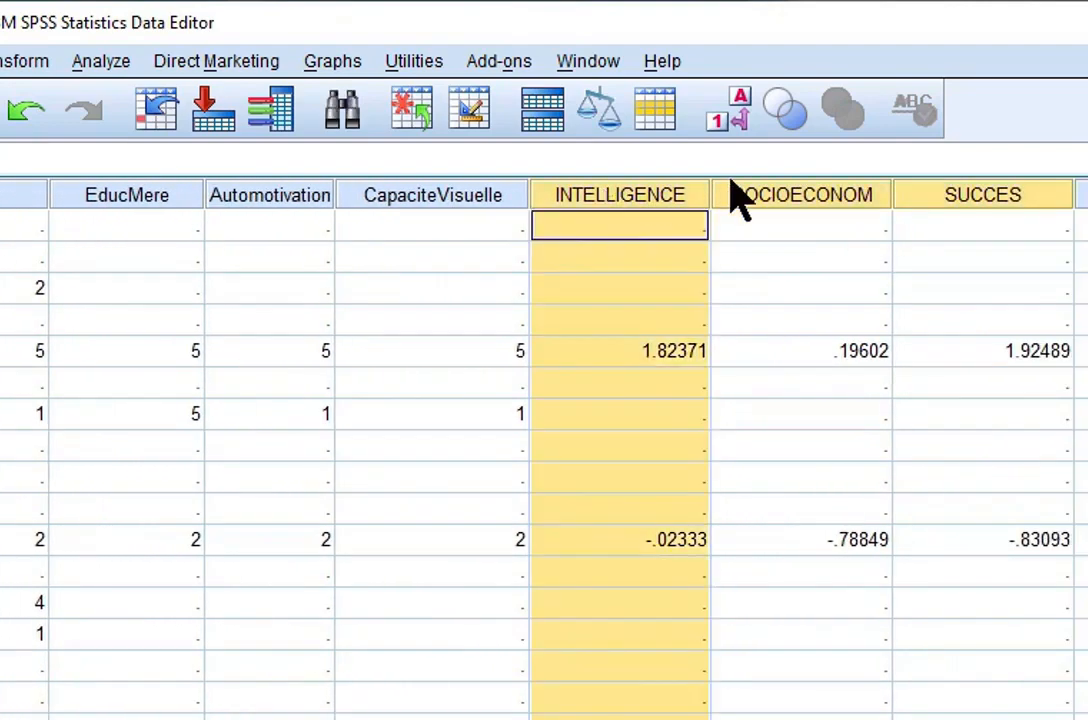
{"action": "left_click", "coordinate": [800, 195]}
{"action": "left_click", "coordinate": [1010, 197]}
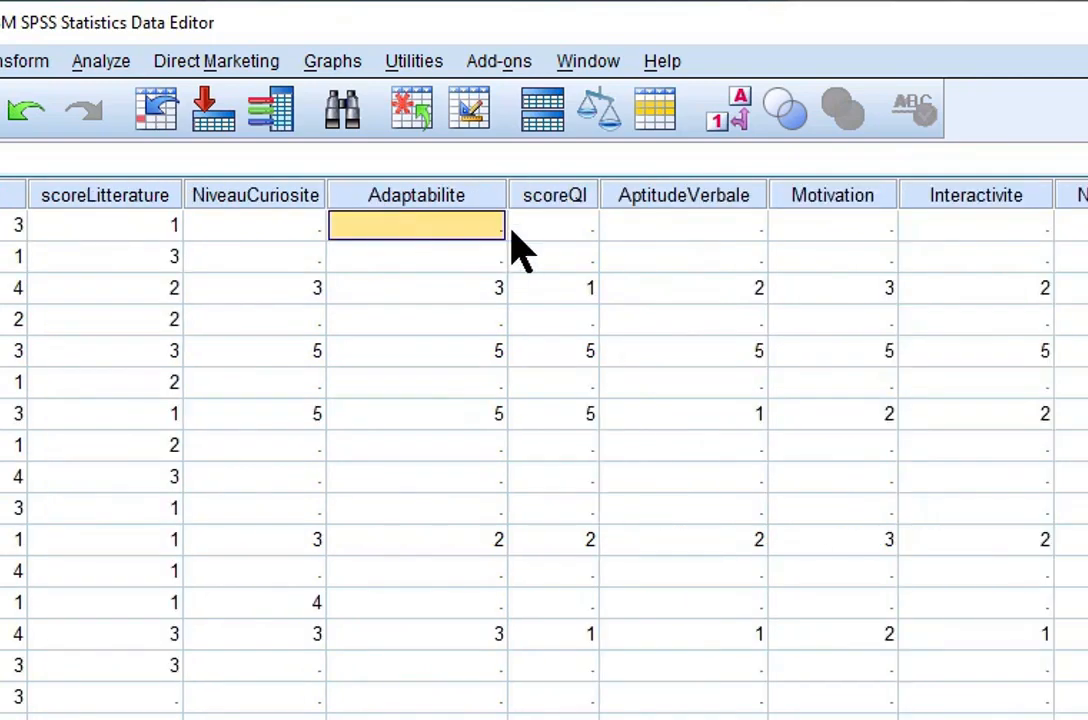
- Compare the original survey variables with the three factor score columns across the cases of the dataset
{"action": "left_click", "coordinate": [530, 229]}
{"action": "left_click", "coordinate": [671, 234]}
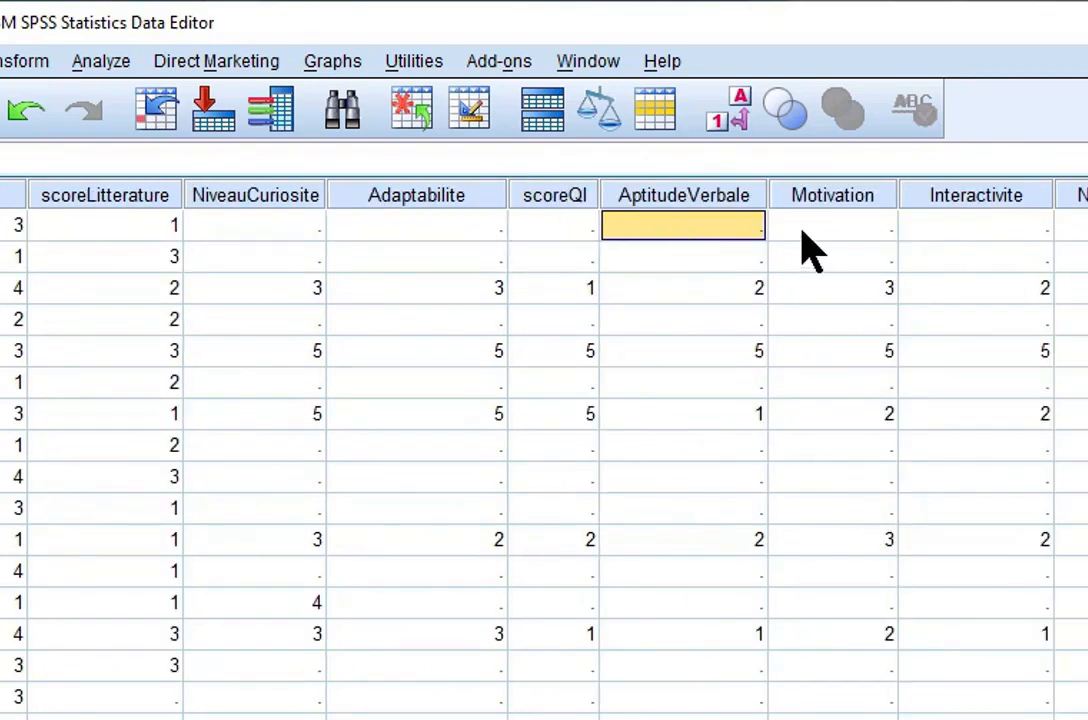
{"action": "left_click", "coordinate": [822, 236]}
{"action": "scroll", "coordinate": [544, 450], "scroll_direction": "right", "scroll_amount": 10}
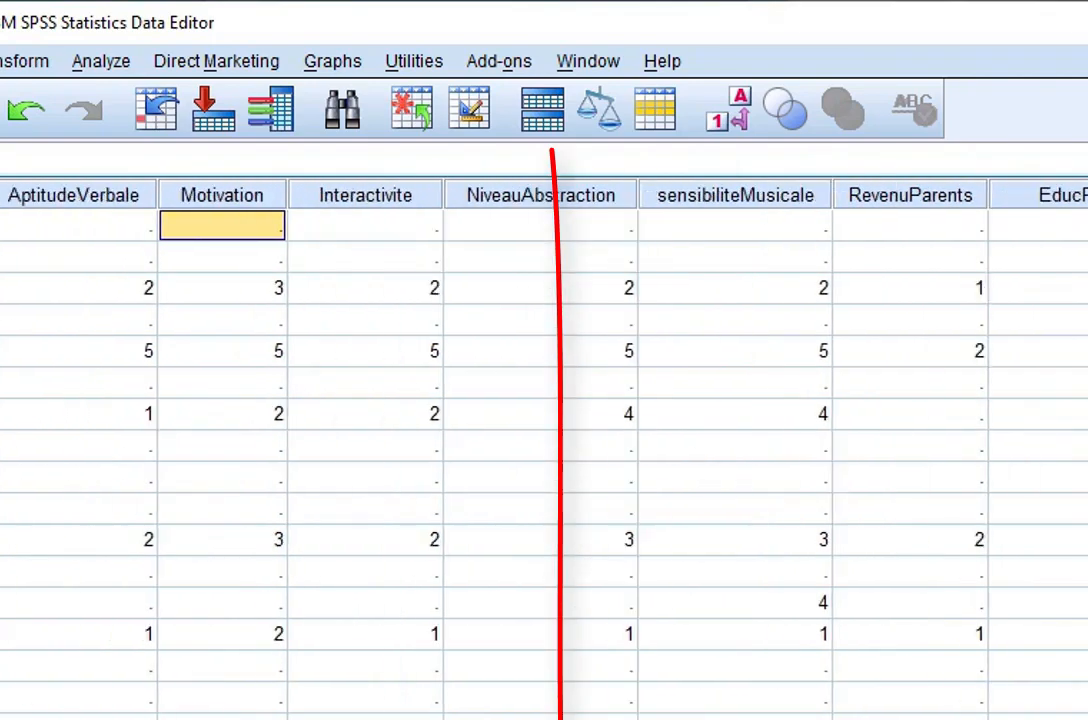
{"action": "scroll", "coordinate": [544, 450], "scroll_direction": "down", "scroll_amount": 8}
{"action": "scroll", "coordinate": [544, 450], "scroll_direction": "down", "scroll_amount": 1}
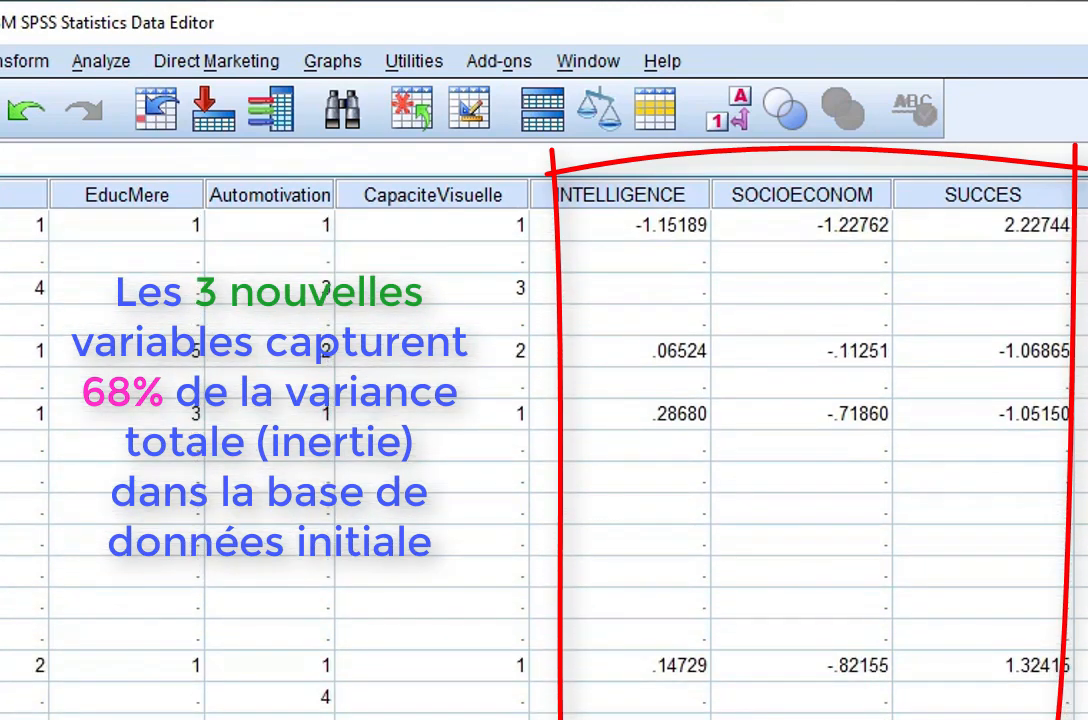
{"action": "scroll", "coordinate": [544, 450], "scroll_direction": "down", "scroll_amount": 1}
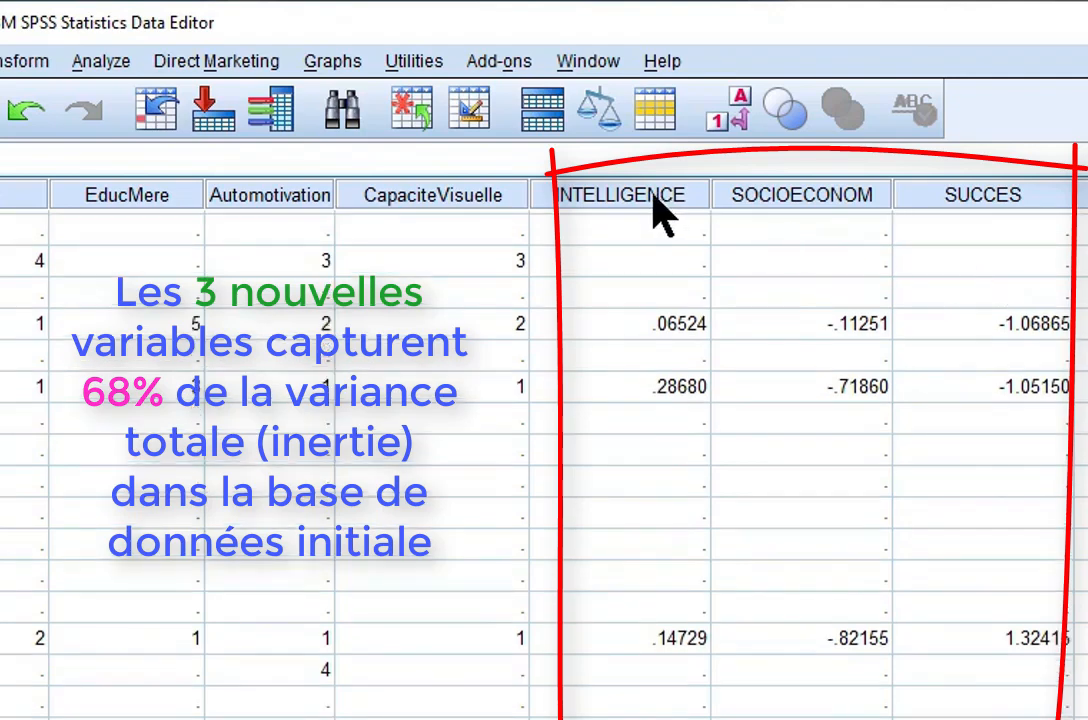
{"action": "scroll", "coordinate": [606, 224], "scroll_direction": "down", "scroll_amount": 5}
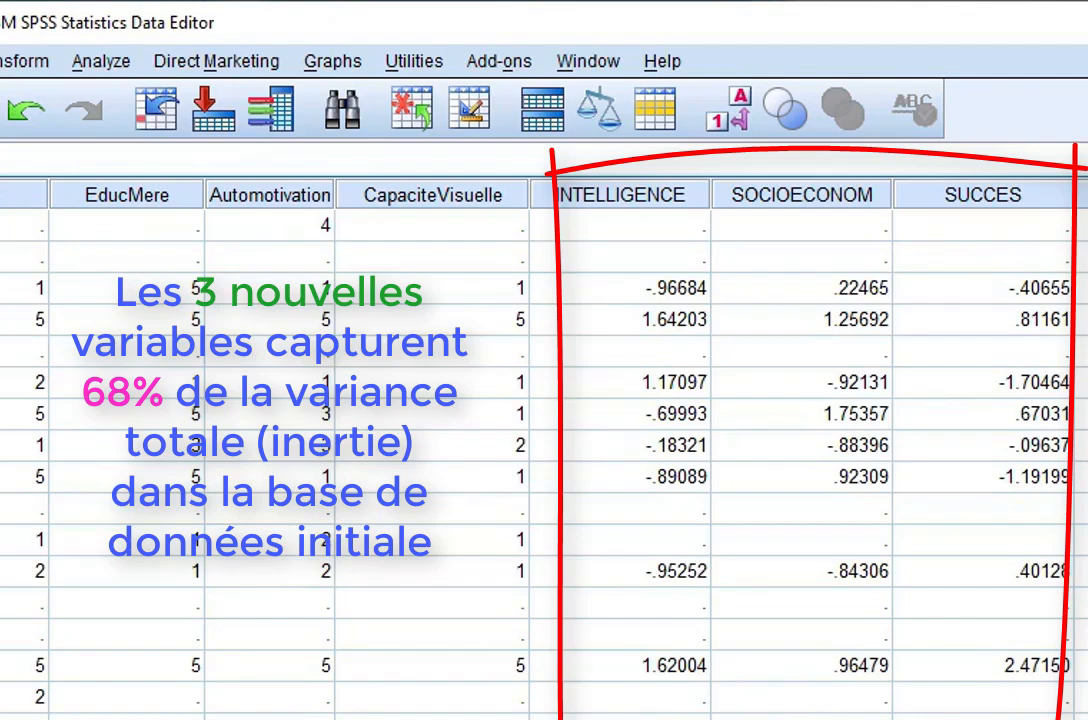
{"action": "scroll", "coordinate": [544, 450], "scroll_direction": "down", "scroll_amount": 10}
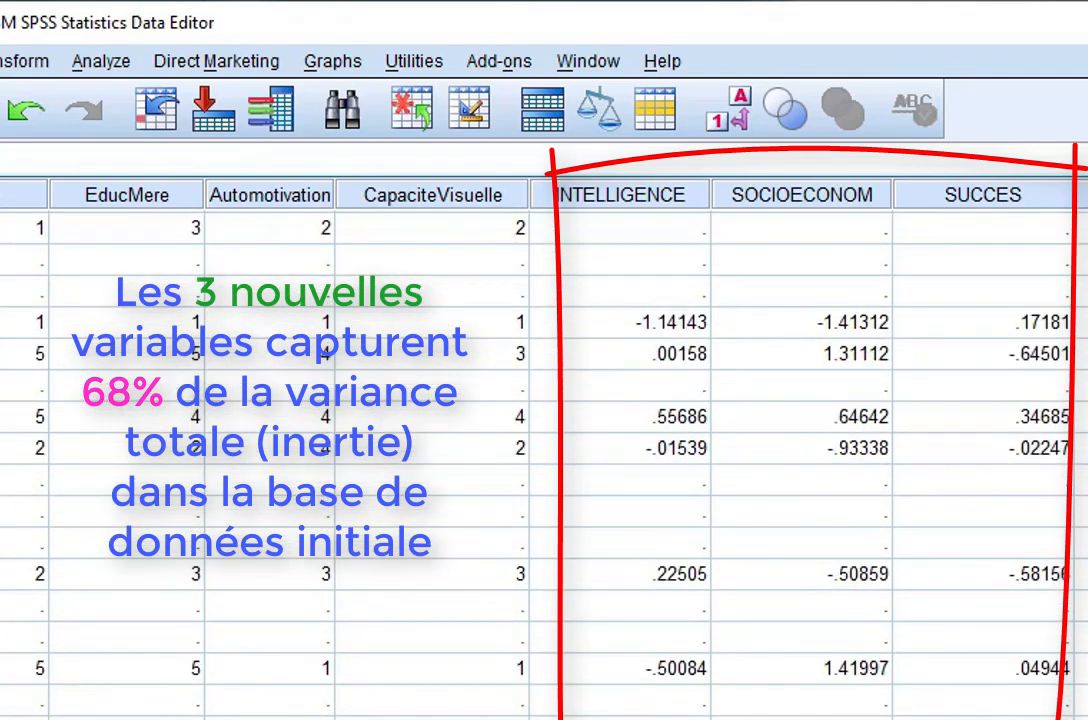
{"action": "scroll", "coordinate": [544, 450], "scroll_direction": "down", "scroll_amount": 5}
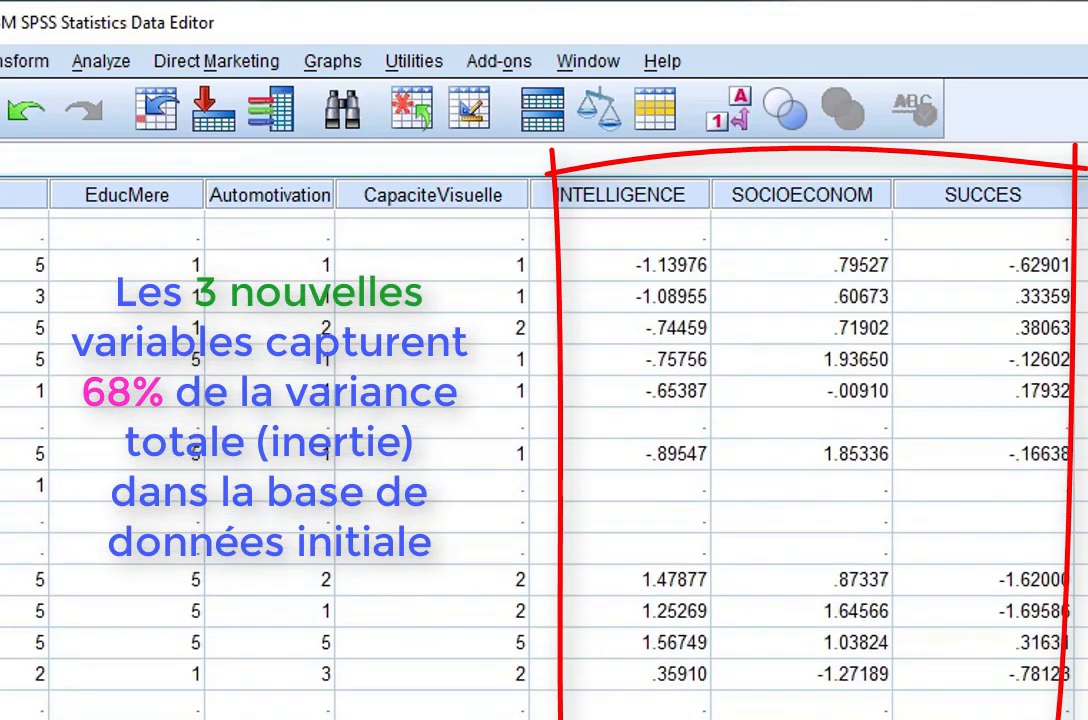